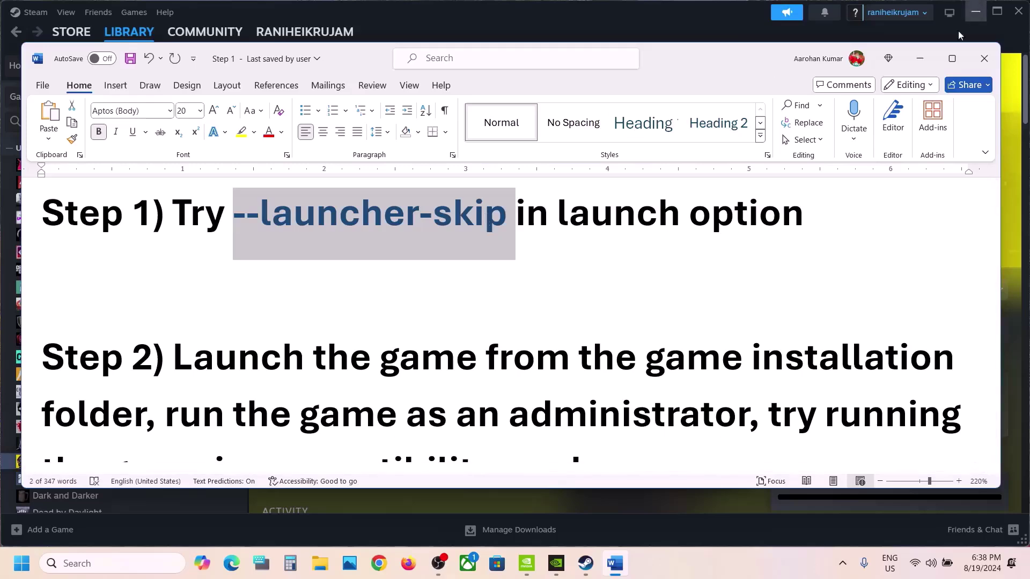
Step: Set the launch options of Cyberpunk 2077 in the Steam library to --launcher-skip and close its properties
{"action": "left_click", "coordinate": [920, 58]}
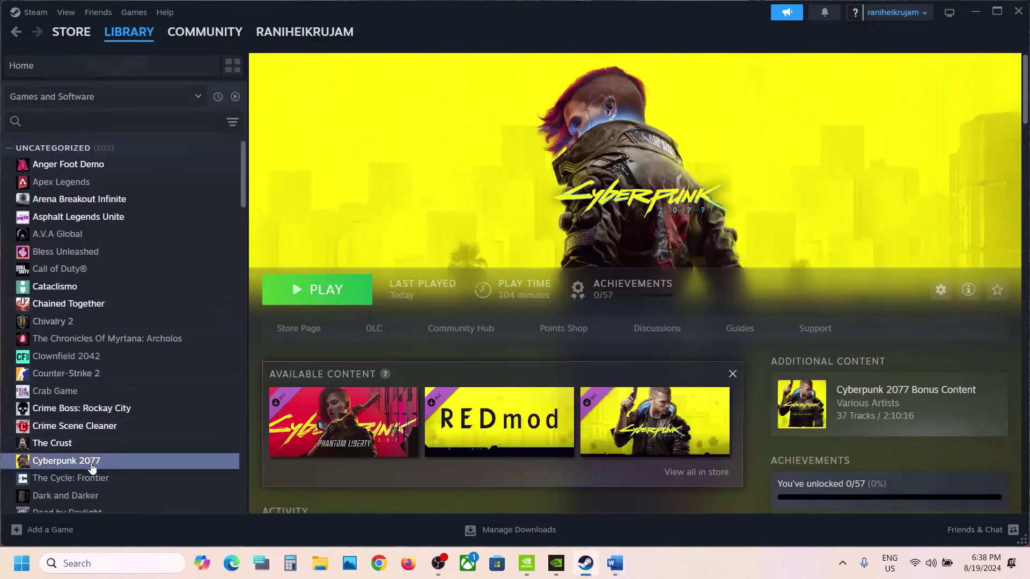
{"action": "right_click", "coordinate": [151, 461]}
{"action": "left_click", "coordinate": [150, 459]}
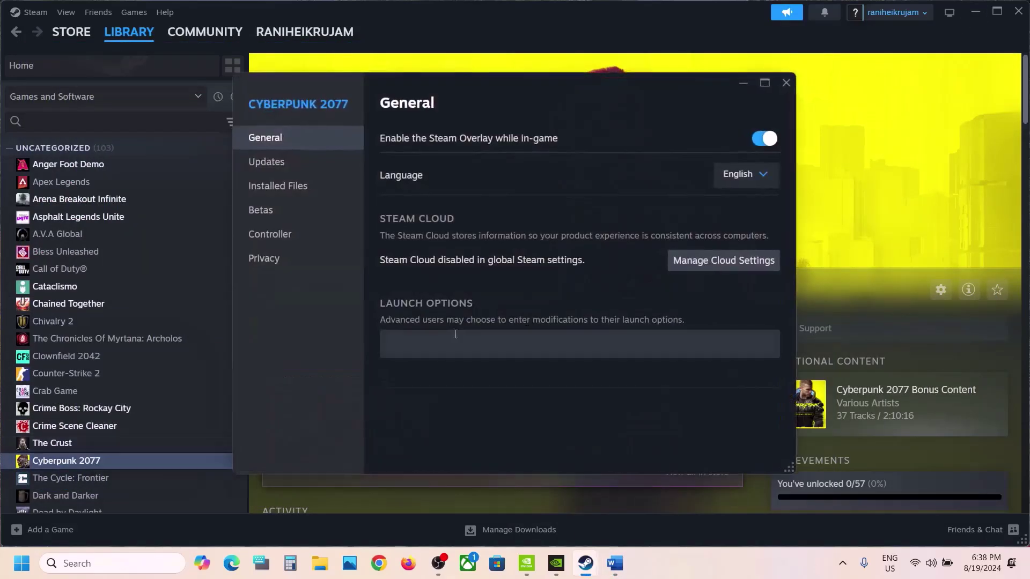
{"action": "left_click", "coordinate": [446, 337]}
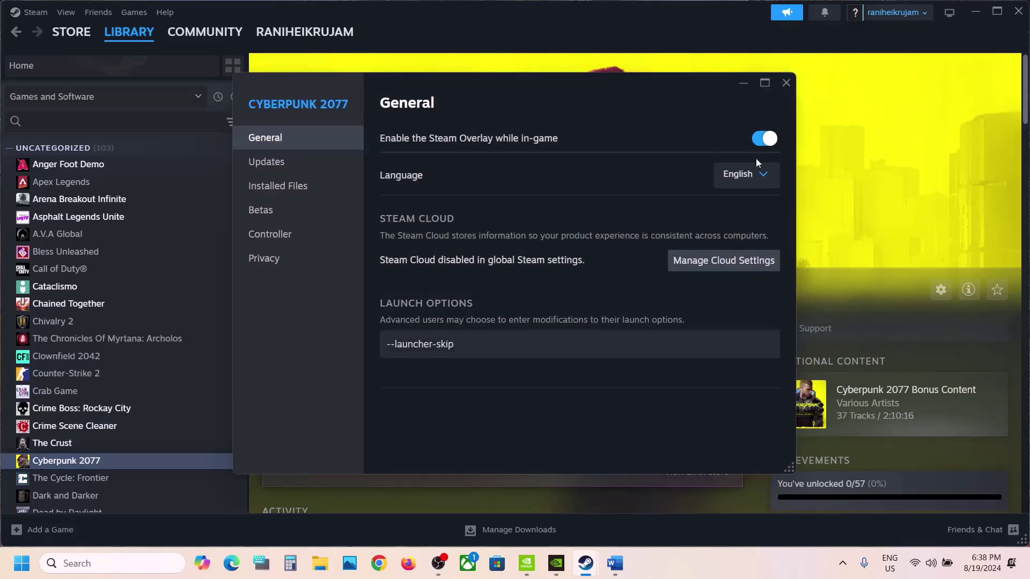
{"action": "left_click", "coordinate": [786, 83]}
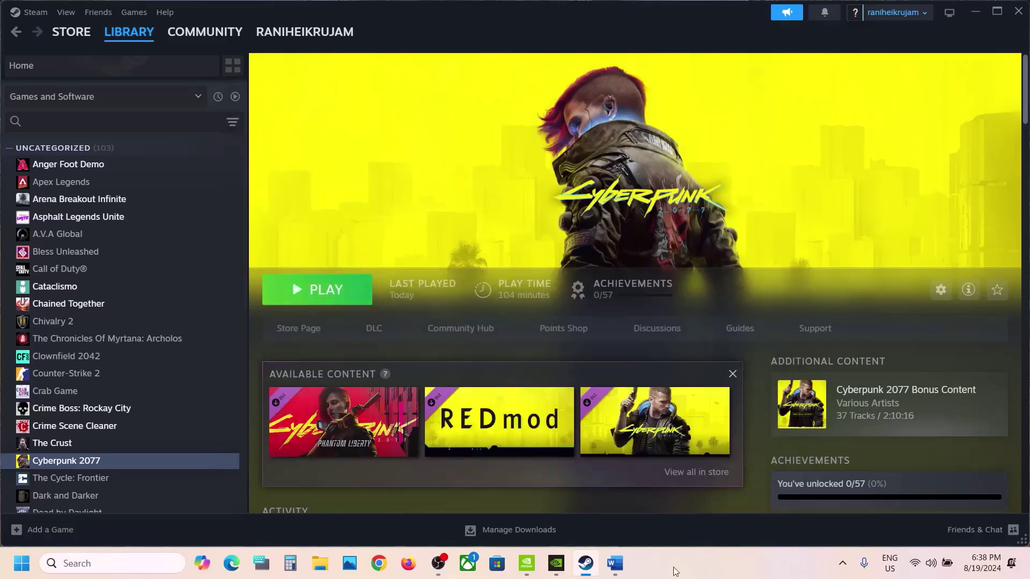
Step: Switch to the Word notes and highlight the Step 2 instruction about launching the game from its installation folder
{"action": "left_click", "coordinate": [616, 563]}
{"action": "scroll", "coordinate": [296, 275], "scroll_direction": "down", "scroll_amount": 3}
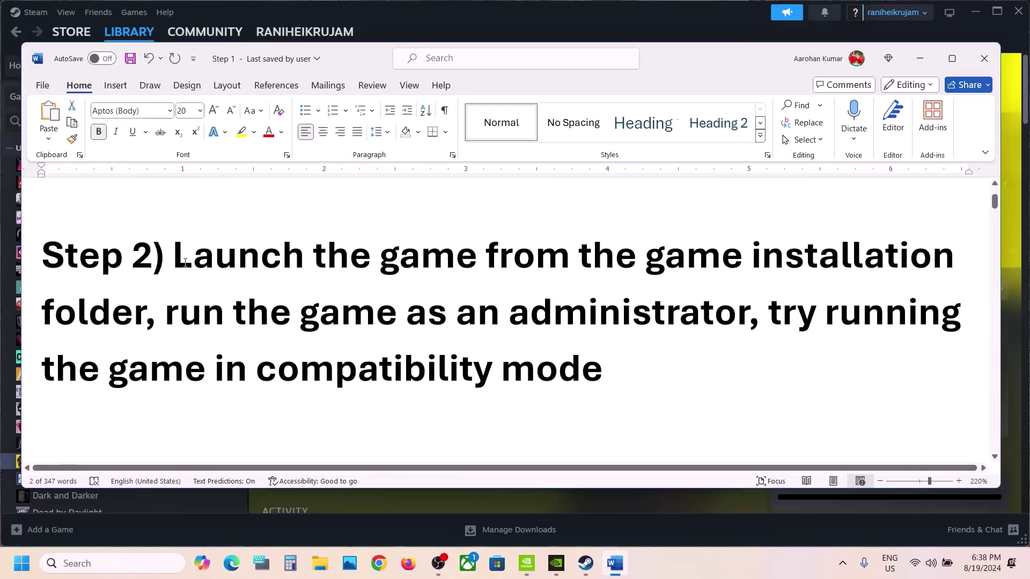
{"action": "left_click_drag", "start_coordinate": [176, 263], "coordinate": [157, 314]}
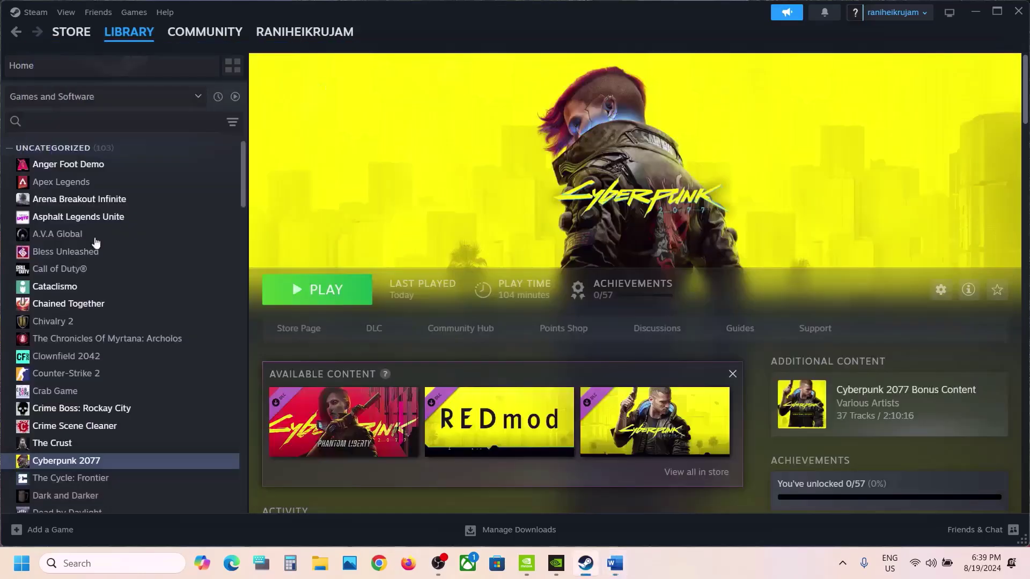
Step: Browse the local files of Cyberpunk 2077 from Steam and select the Cyberpunk2077 application in the bin\x64 folder
{"action": "right_click", "coordinate": [78, 460]}
{"action": "mouse_move", "coordinate": [116, 425]}
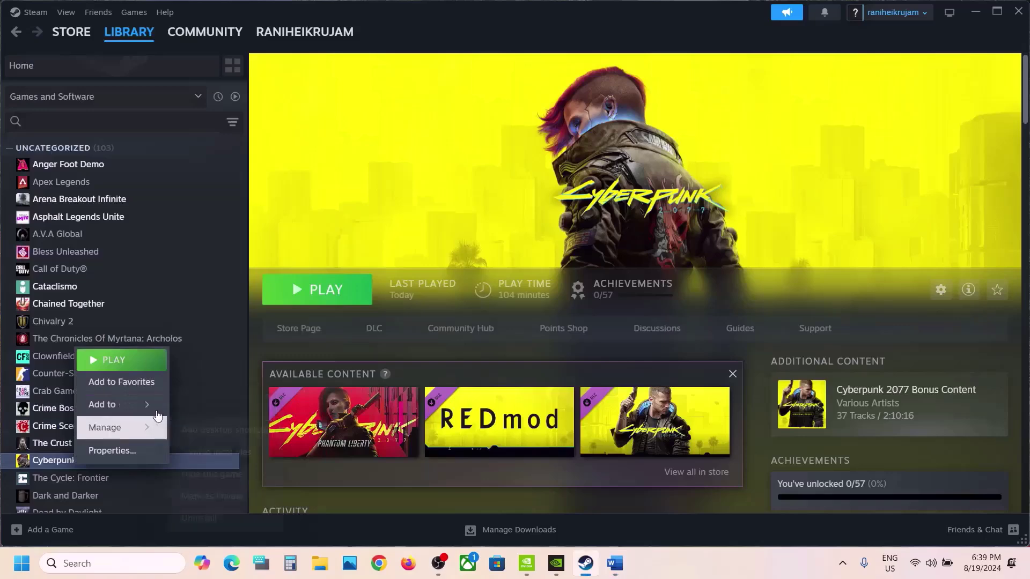
{"action": "left_click", "coordinate": [216, 454]}
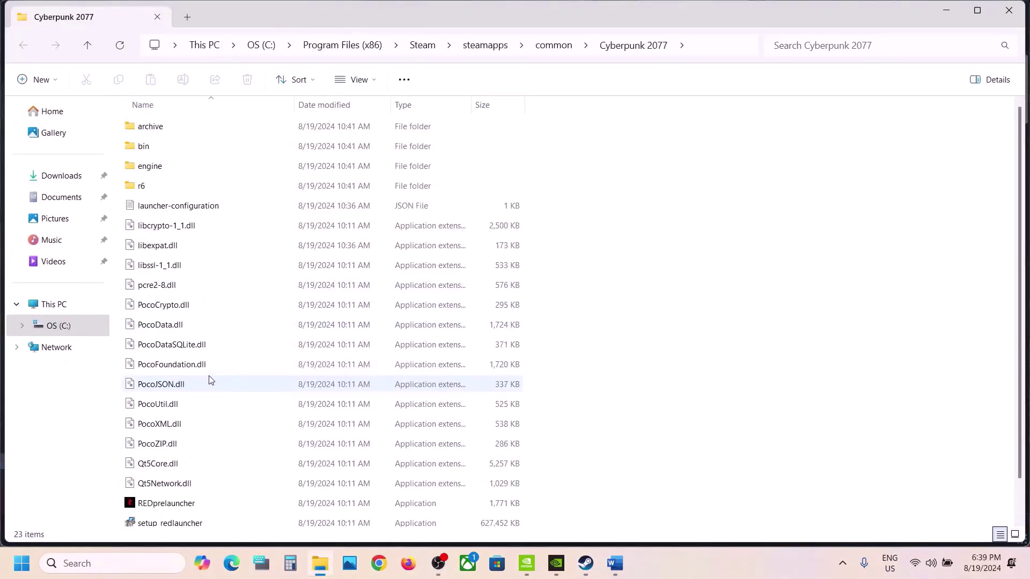
{"action": "left_click", "coordinate": [150, 153]}
{"action": "double_click", "coordinate": [150, 152]}
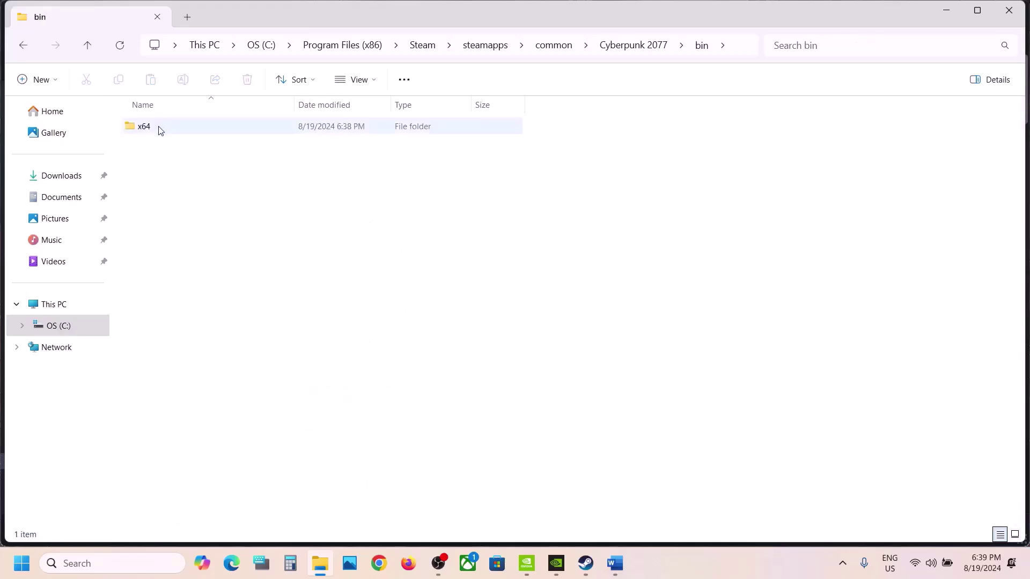
{"action": "double_click", "coordinate": [158, 130]}
{"action": "scroll", "coordinate": [185, 229], "scroll_direction": "down", "scroll_amount": 7}
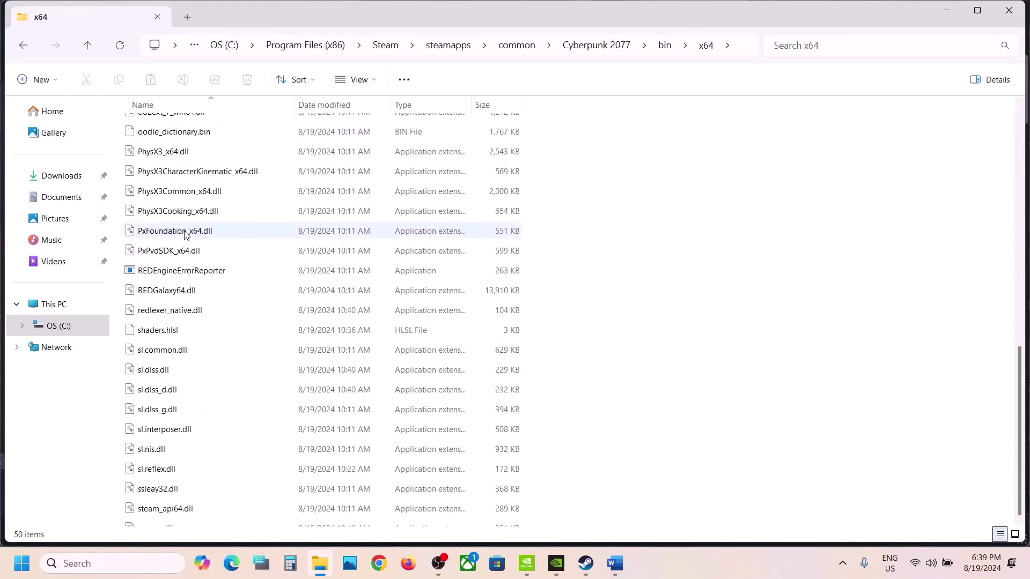
{"action": "scroll", "coordinate": [183, 241], "scroll_direction": "up", "scroll_amount": 8}
{"action": "left_click", "coordinate": [180, 245]}
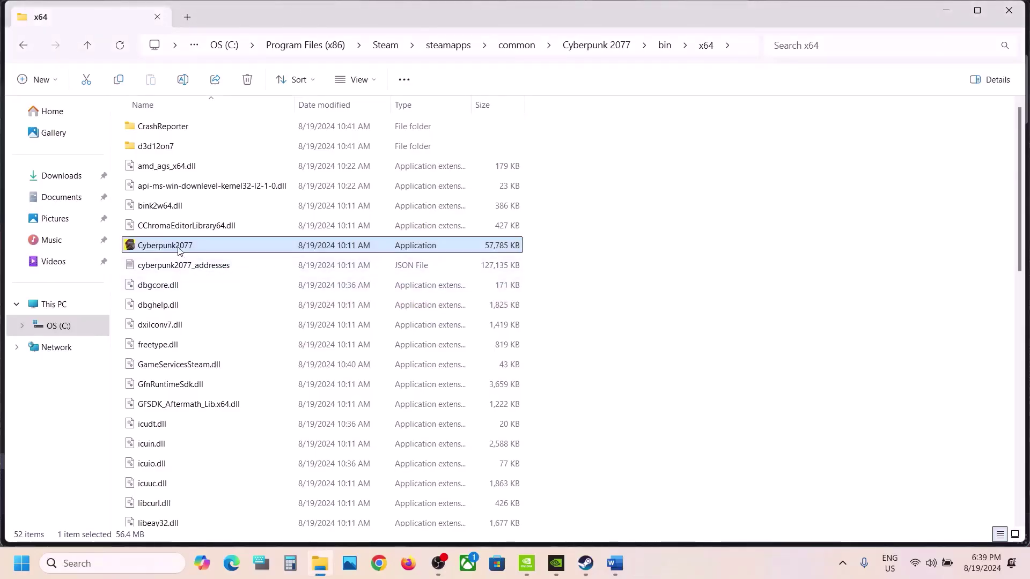
Step: Set the Cyberpunk2077 application to run as an administrator in its compatibility properties and apply the change
{"action": "right_click", "coordinate": [178, 250]}
{"action": "left_click", "coordinate": [237, 353]}
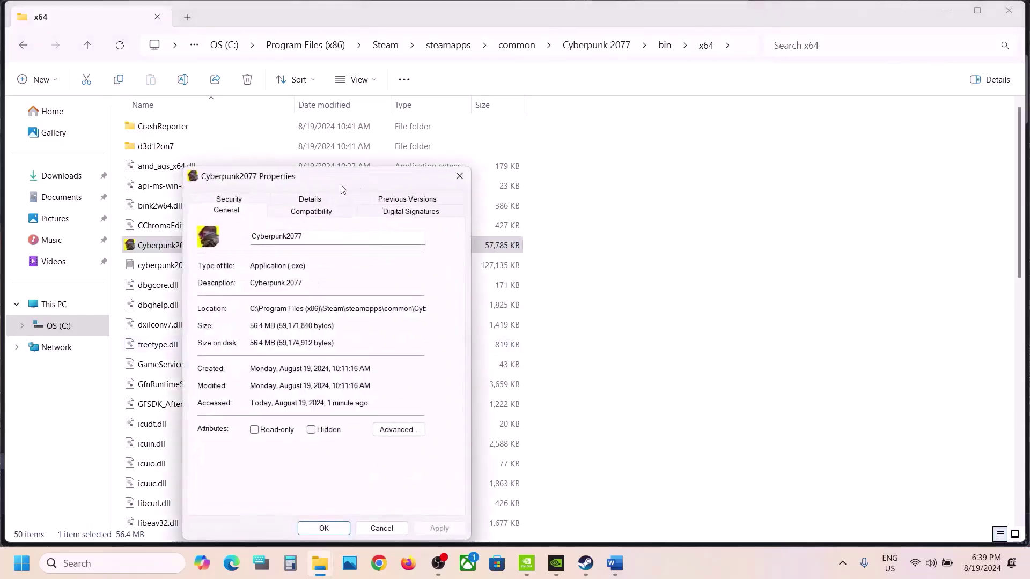
{"action": "left_click", "coordinate": [289, 212]}
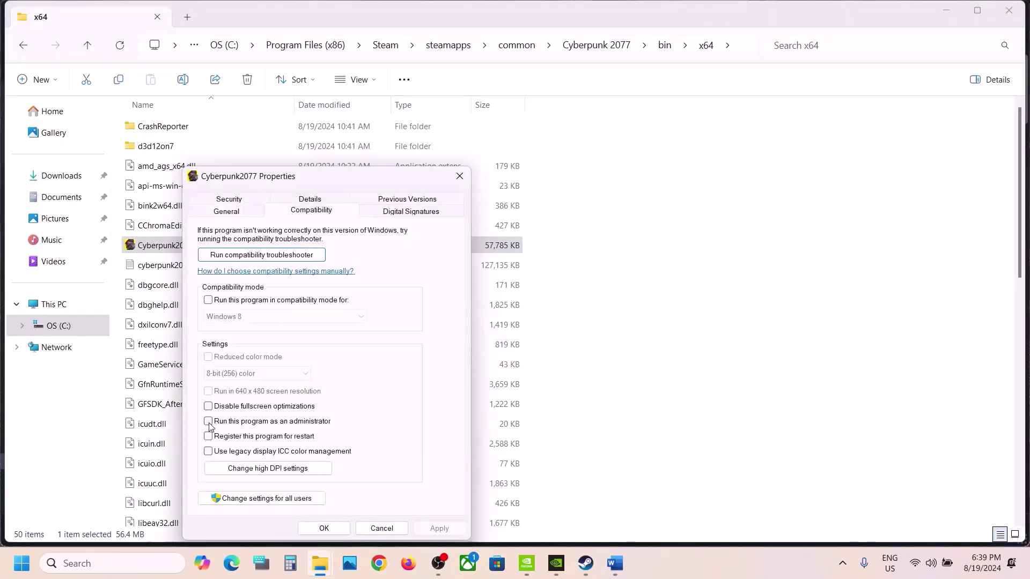
{"action": "left_click", "coordinate": [438, 529]}
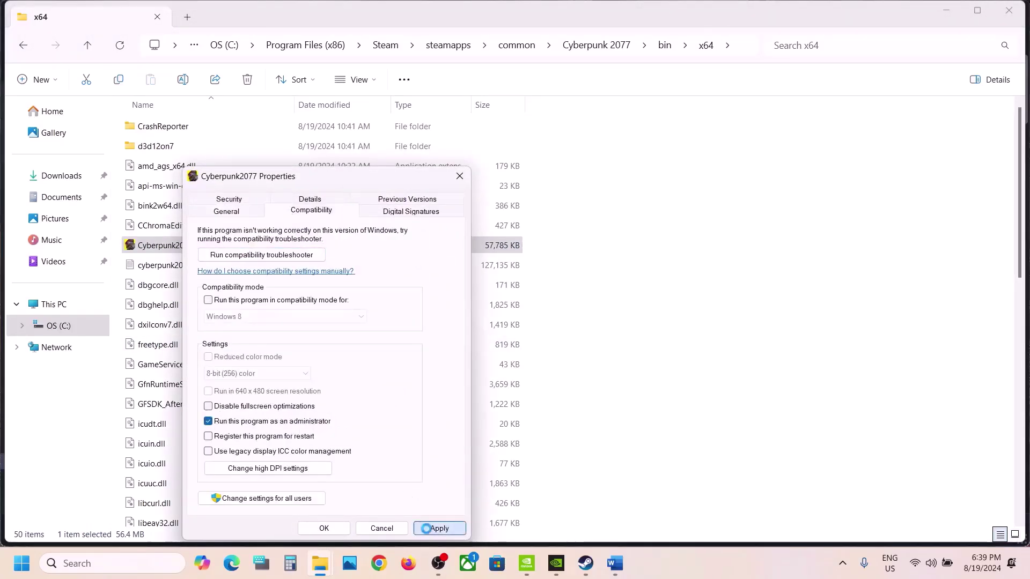
{"action": "left_click", "coordinate": [336, 531]}
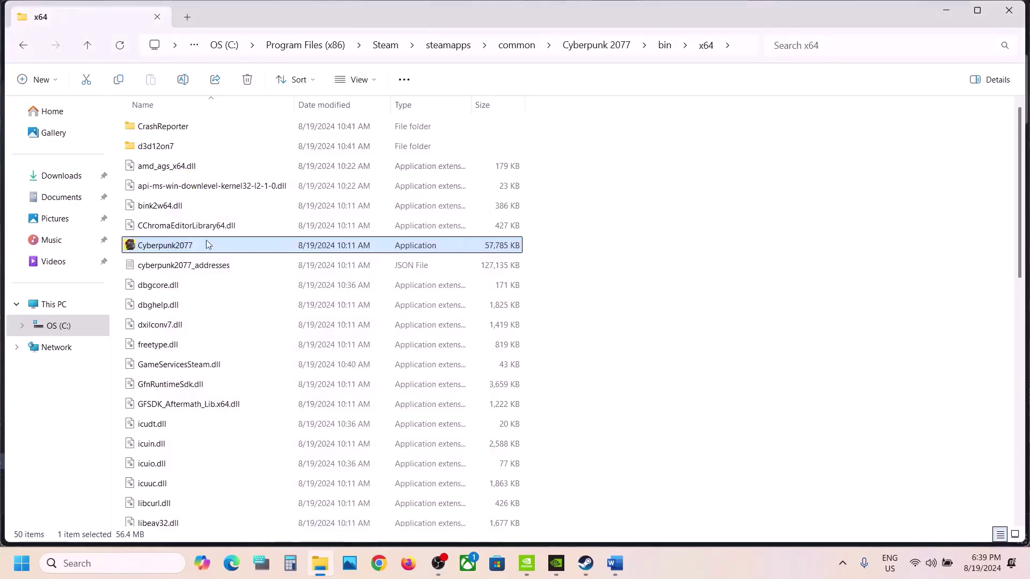
Step: Reopen the Cyberpunk2077 compatibility properties and apply compatibility mode for Windows 8
{"action": "right_click", "coordinate": [190, 253]}
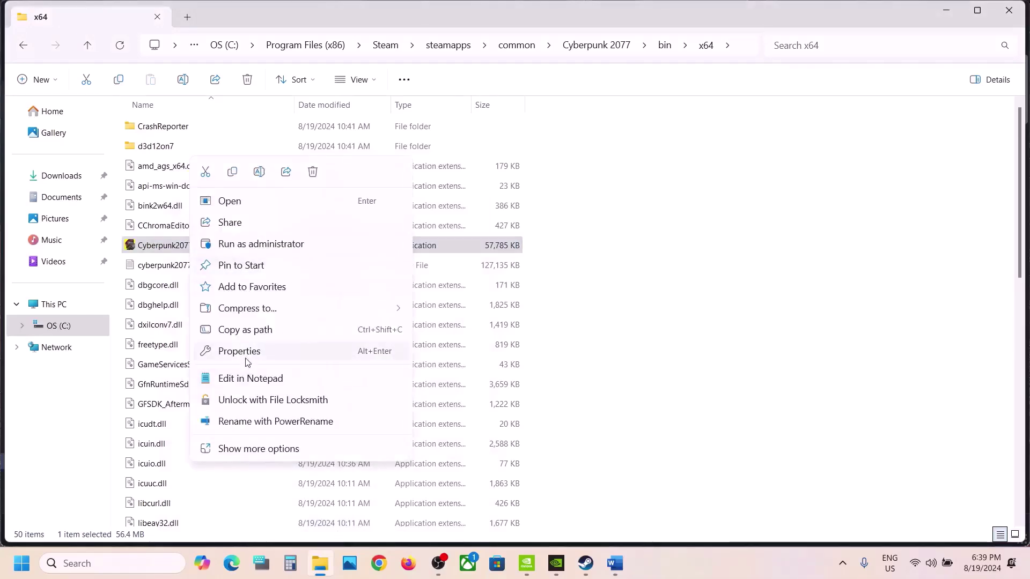
{"action": "left_click", "coordinate": [244, 354]}
{"action": "left_click", "coordinate": [305, 213]}
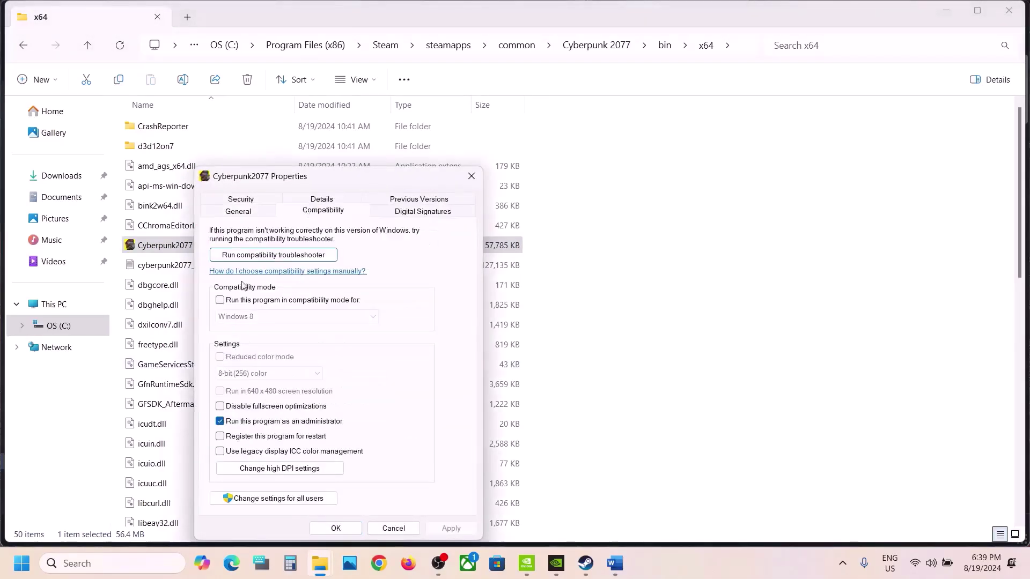
{"action": "left_click", "coordinate": [220, 301]}
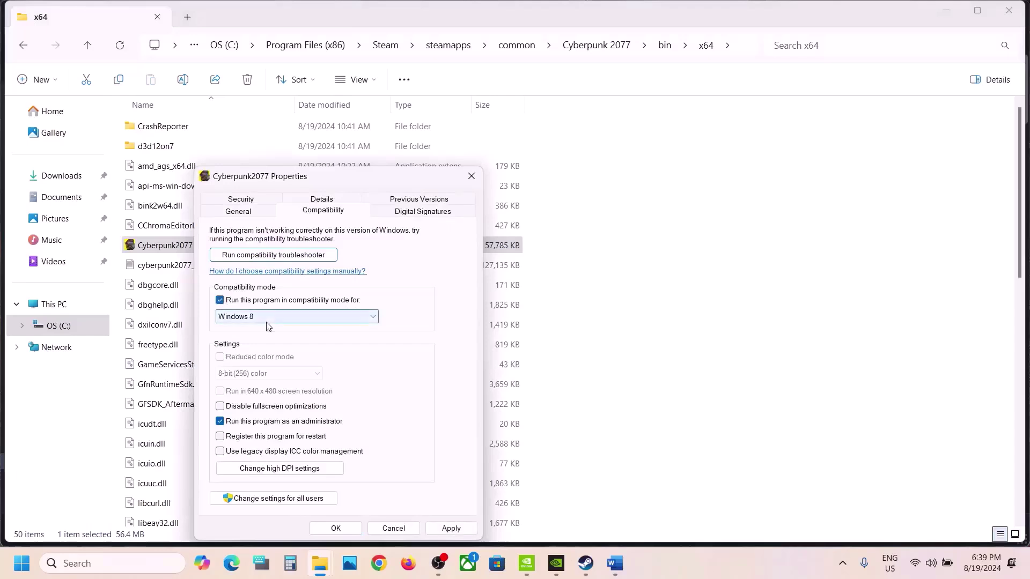
{"action": "left_click", "coordinate": [452, 528]}
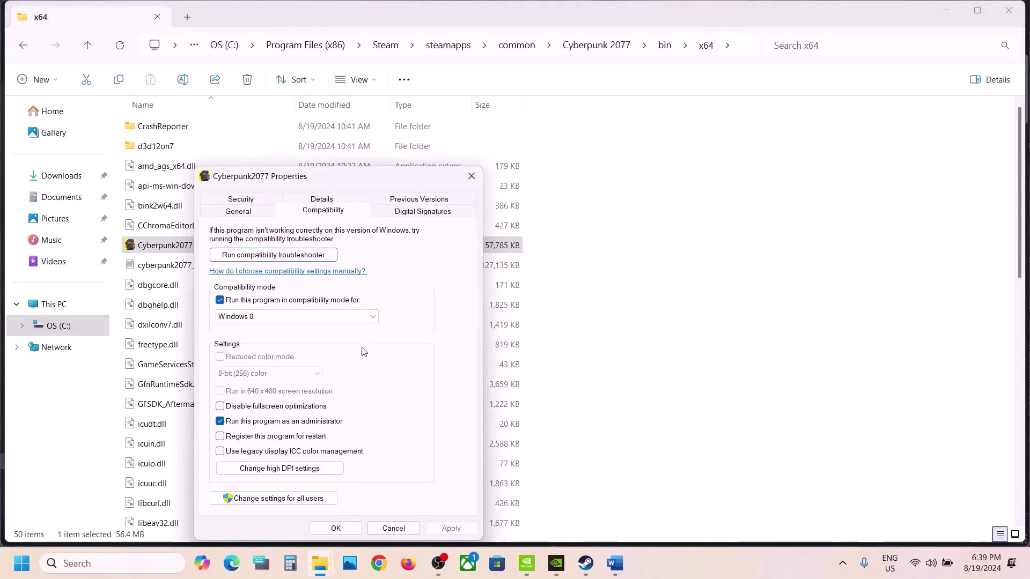
Step: Change the compatibility mode to Windows 7, disable fullscreen optimizations, and apply and accept the properties
{"action": "left_click", "coordinate": [333, 317]}
{"action": "left_click", "coordinate": [266, 355]}
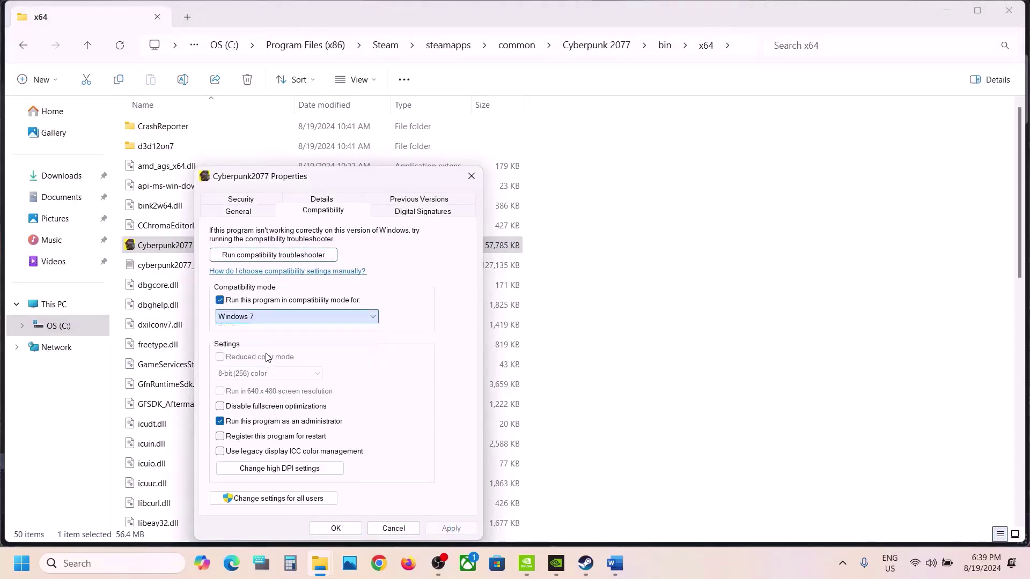
{"action": "left_click", "coordinate": [450, 529]}
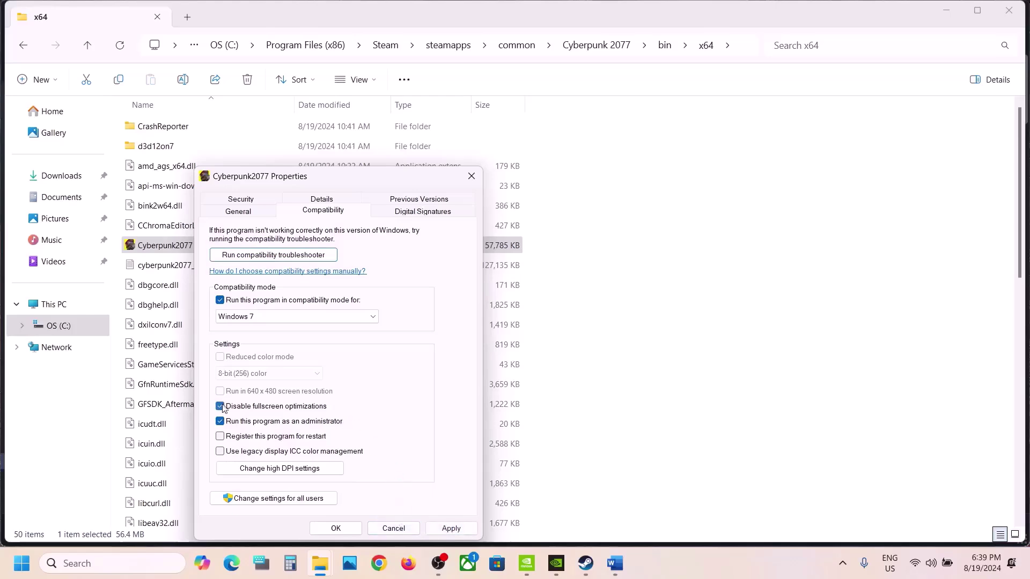
{"action": "left_click", "coordinate": [451, 529]}
{"action": "left_click", "coordinate": [336, 529]}
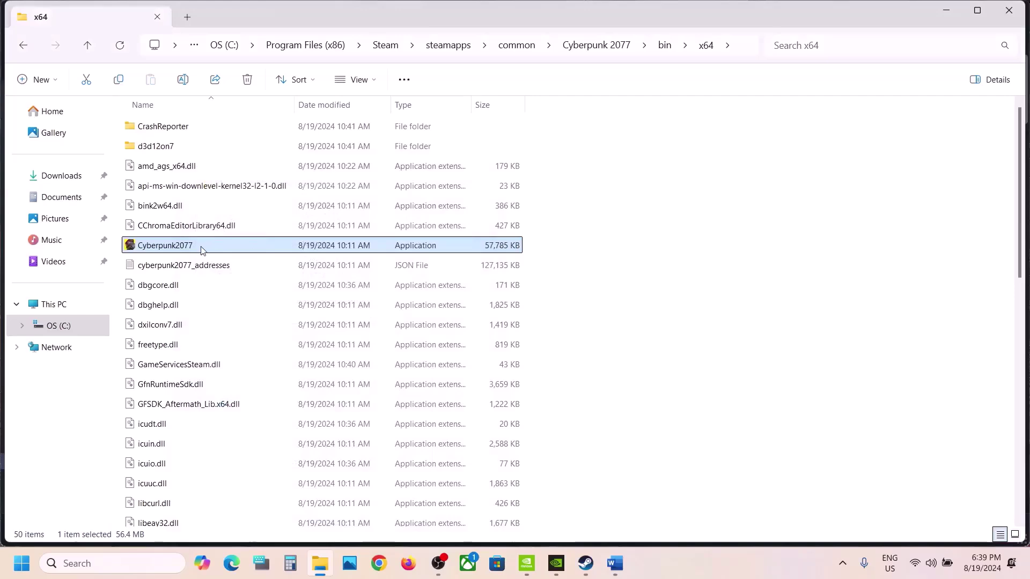
Step: Turn off compatibility mode, disabled fullscreen optimizations and running as administrator for the Cyberpunk2077 application, and apply
{"action": "right_click", "coordinate": [202, 250]}
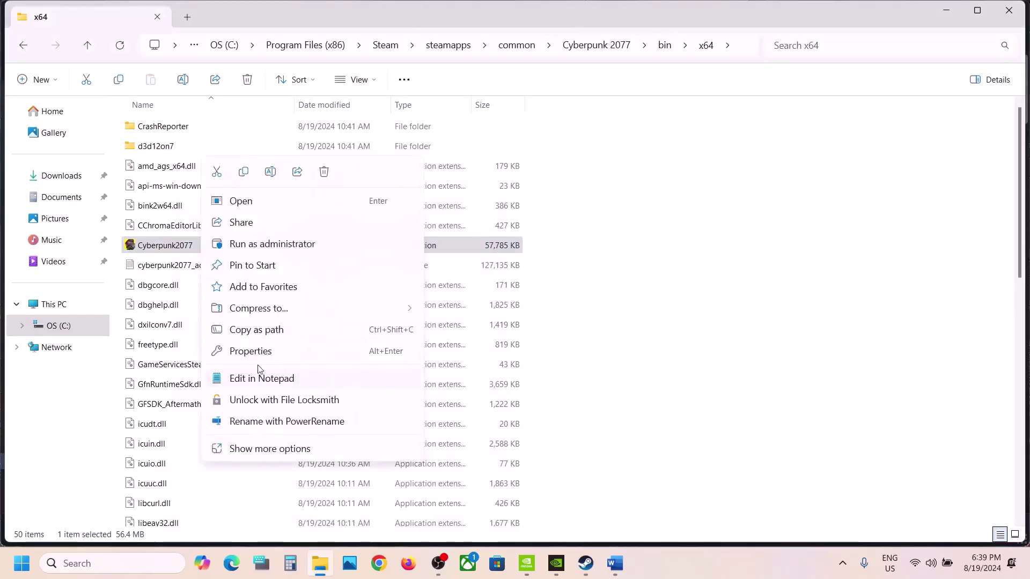
{"action": "left_click", "coordinate": [259, 349]}
{"action": "left_click", "coordinate": [297, 214]}
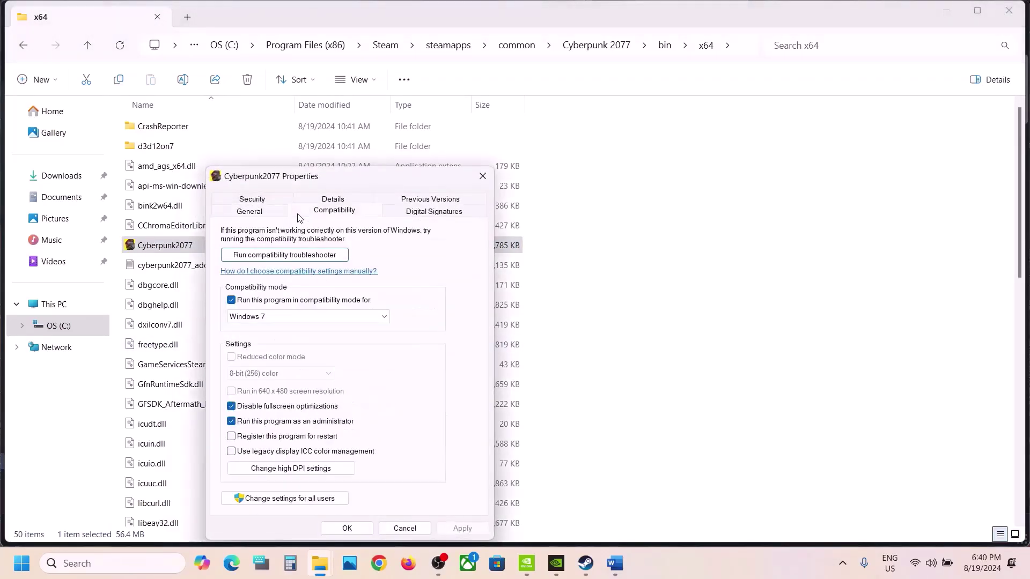
{"action": "left_click", "coordinate": [232, 407]}
{"action": "left_click", "coordinate": [232, 301]}
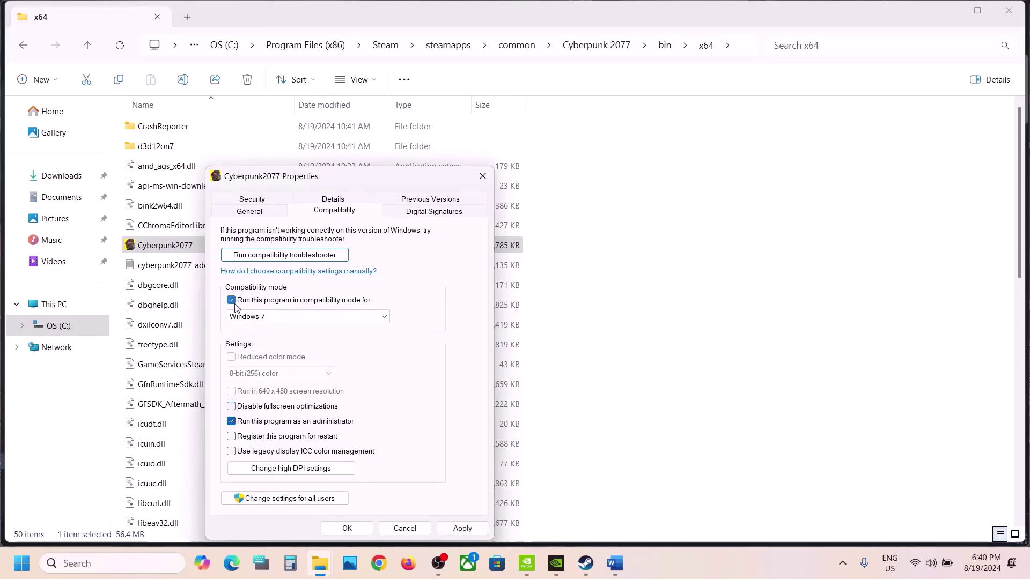
{"action": "left_click", "coordinate": [231, 422]}
{"action": "left_click", "coordinate": [464, 528]}
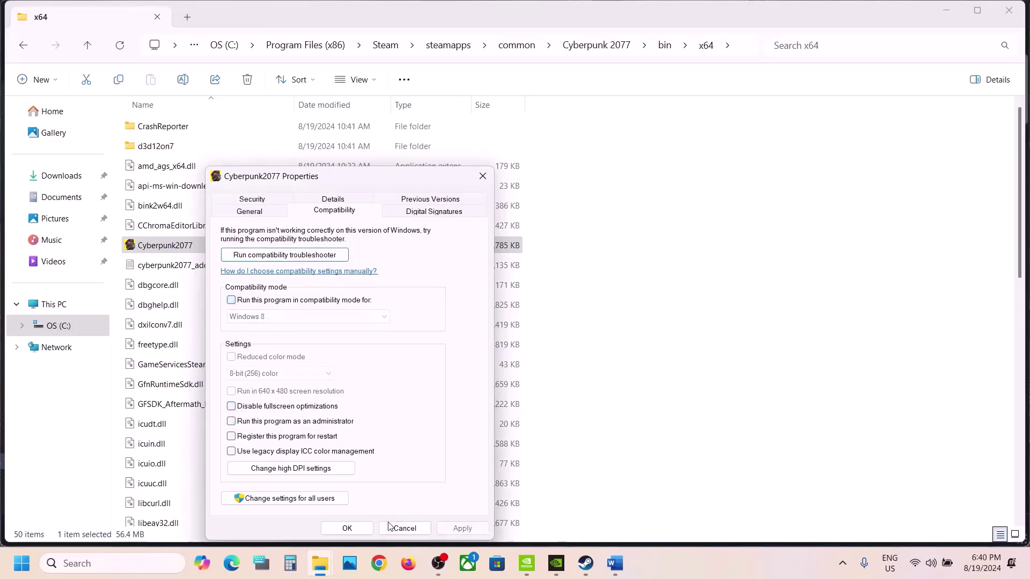
{"action": "left_click", "coordinate": [347, 528]}
Step: Read Step 3 in the Word notes, highlighting the parts on third-party antivirus, allowing the game exe and Windows Security
{"action": "left_click", "coordinate": [615, 564]}
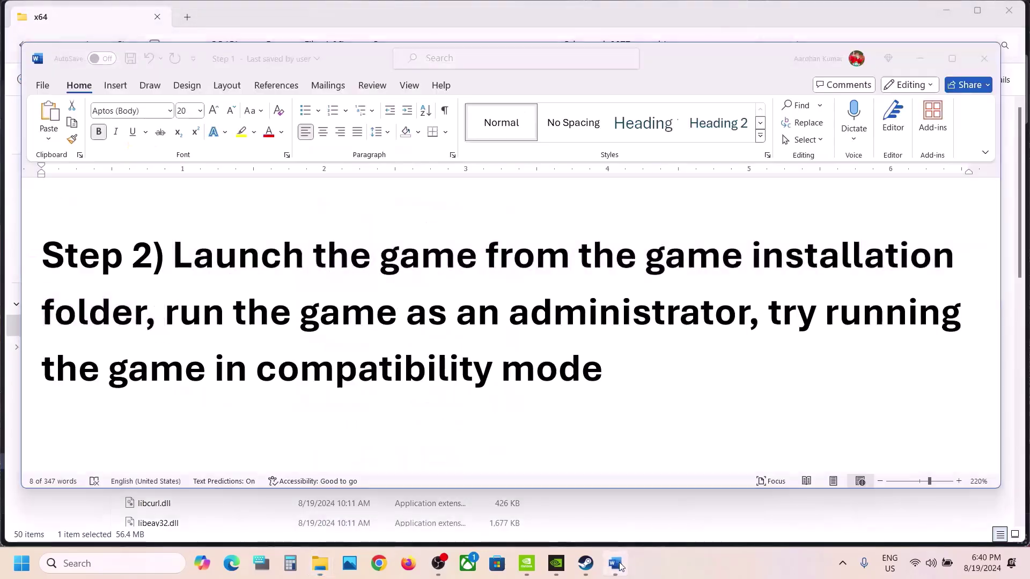
{"action": "scroll", "coordinate": [467, 380], "scroll_direction": "down", "scroll_amount": 5}
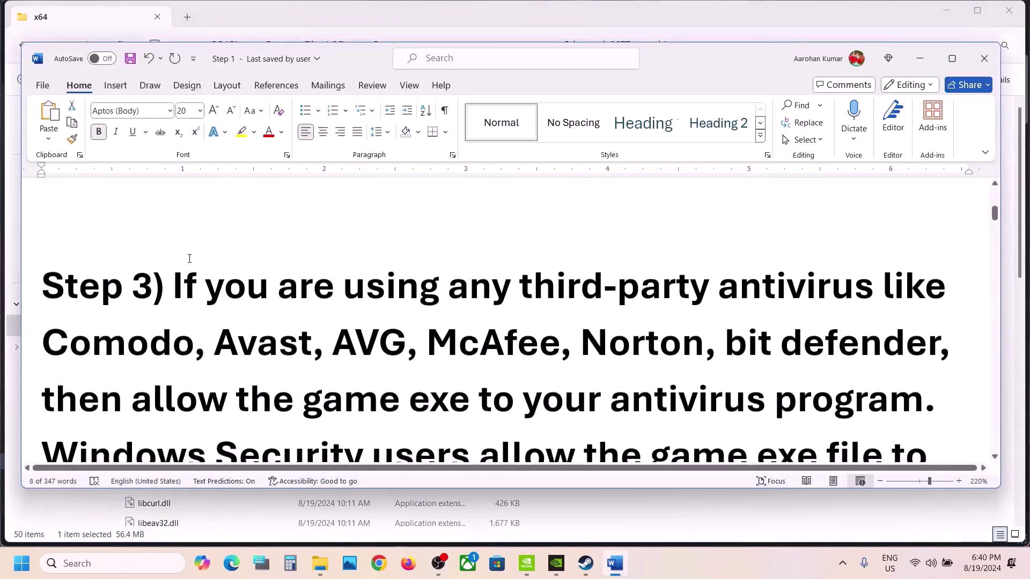
{"action": "left_click_drag", "start_coordinate": [184, 283], "coordinate": [427, 348]}
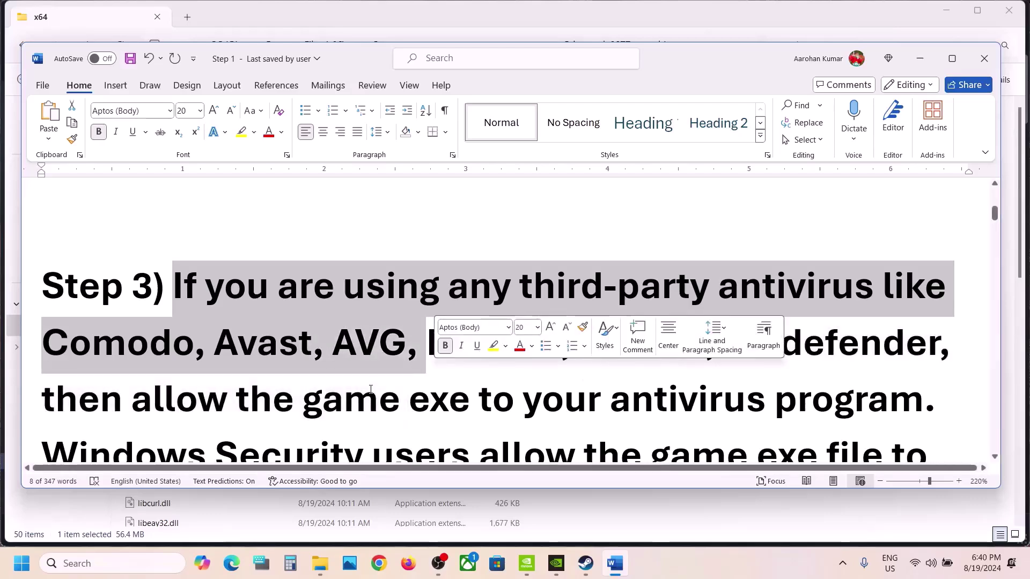
{"action": "scroll", "coordinate": [371, 390], "scroll_direction": "down", "scroll_amount": 1}
{"action": "left_click_drag", "start_coordinate": [43, 331], "coordinate": [818, 332]}
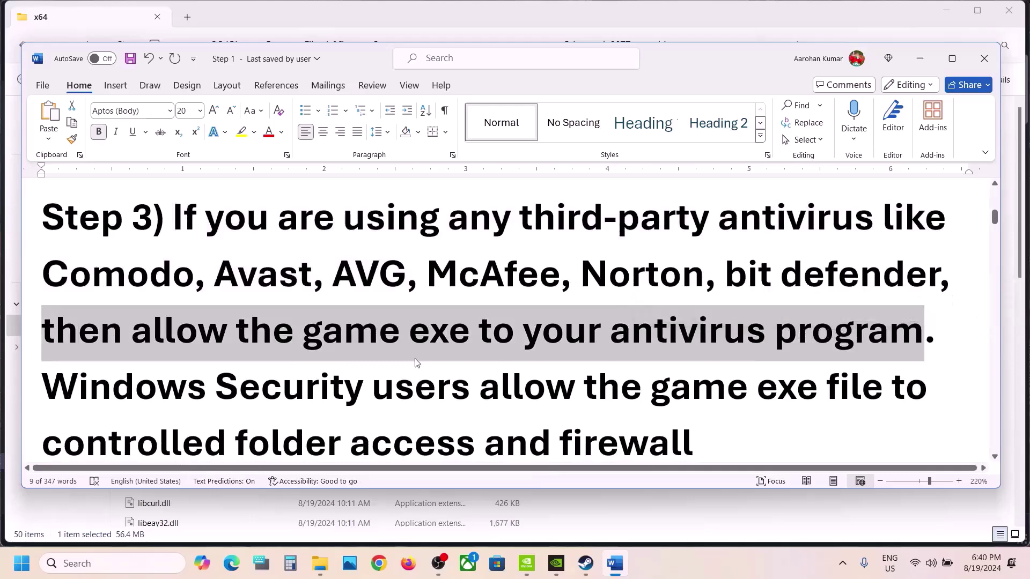
{"action": "scroll", "coordinate": [415, 358], "scroll_direction": "down", "scroll_amount": 1}
{"action": "left_click_drag", "start_coordinate": [93, 366], "coordinate": [365, 354]}
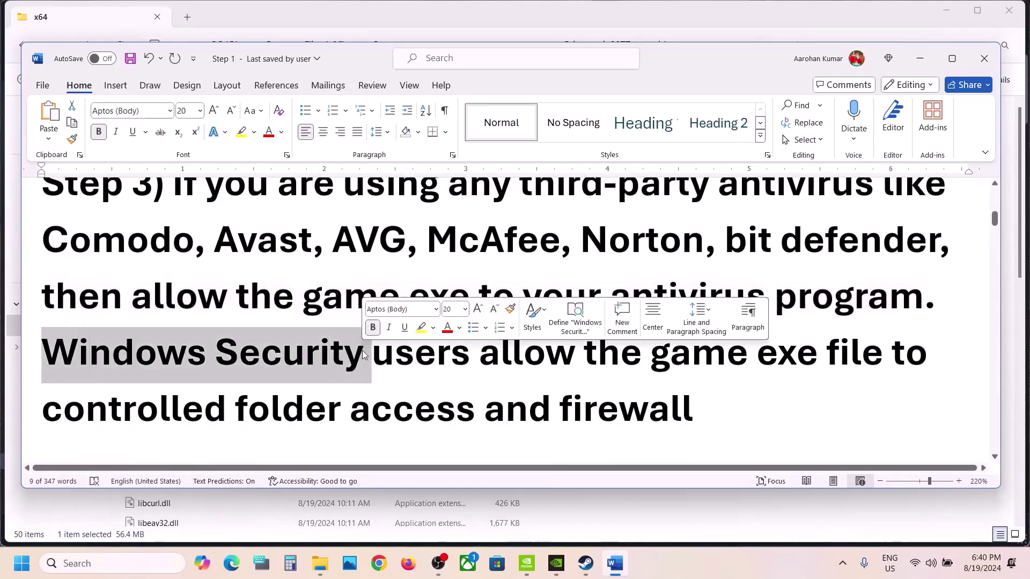
{"action": "left_click", "coordinate": [363, 353]}
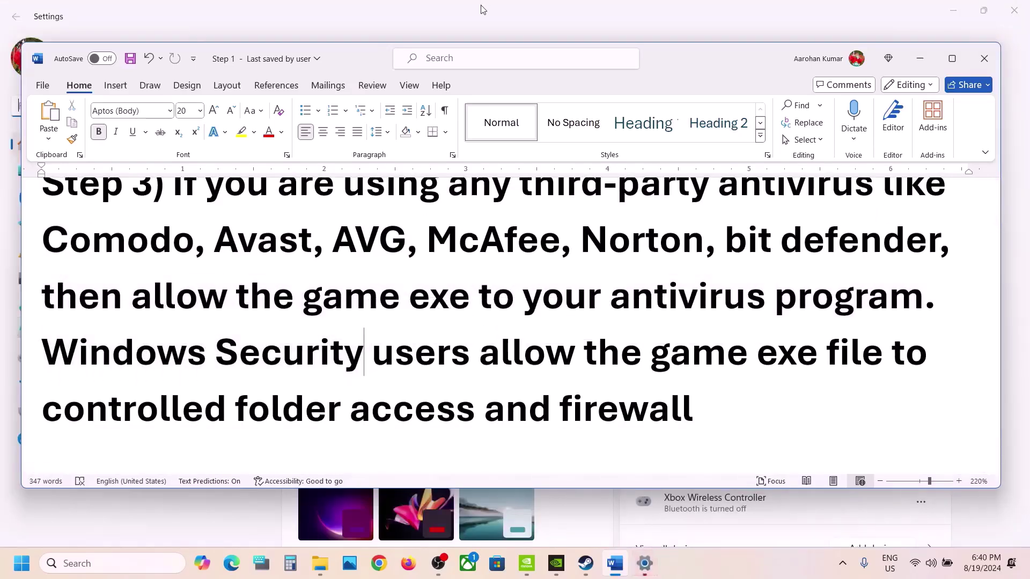
Step: Switch to Windows Settings and open the Windows Security page under Privacy & security
{"action": "left_click", "coordinate": [477, 25]}
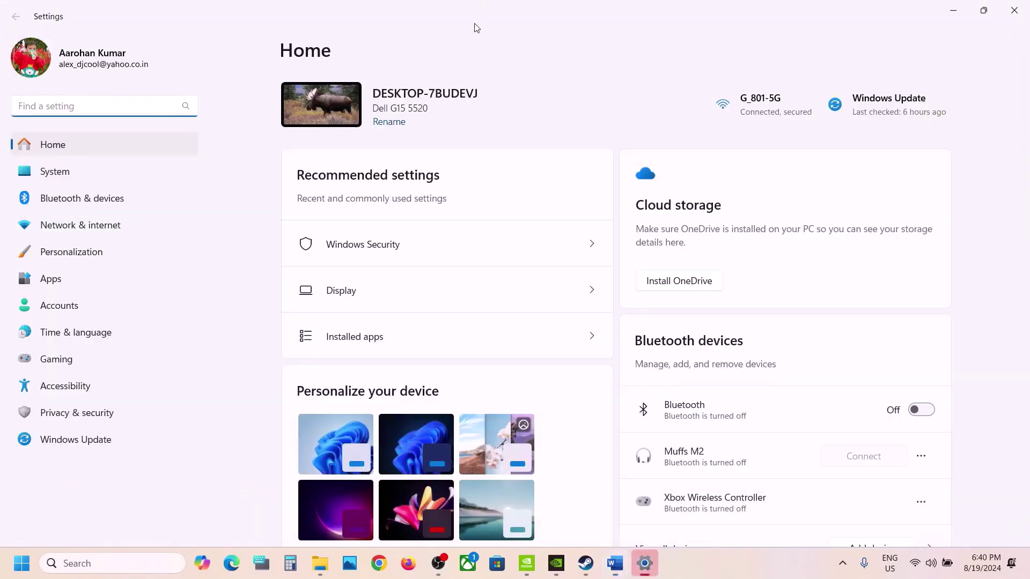
{"action": "left_click", "coordinate": [75, 411]}
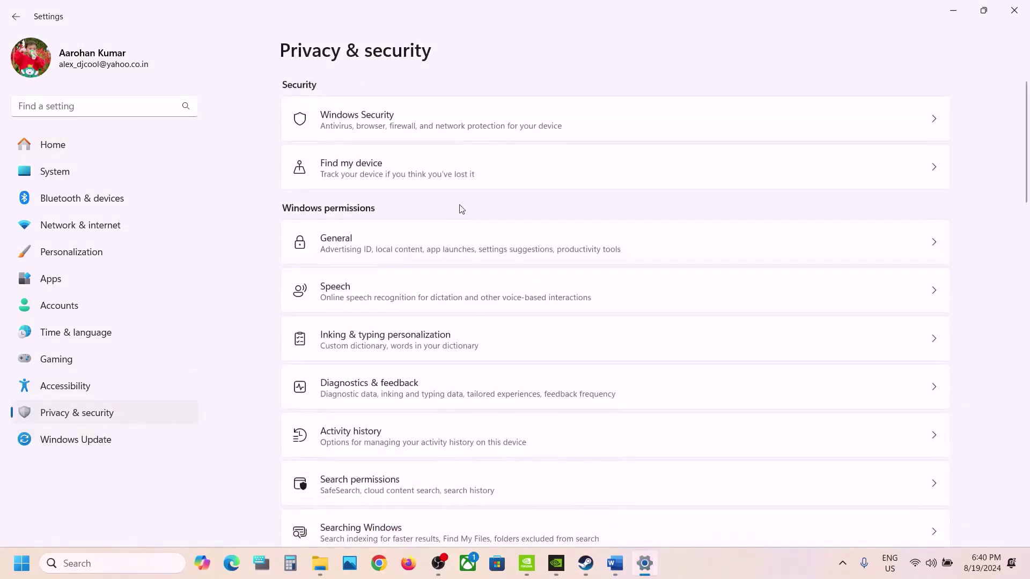
{"action": "left_click", "coordinate": [384, 134]}
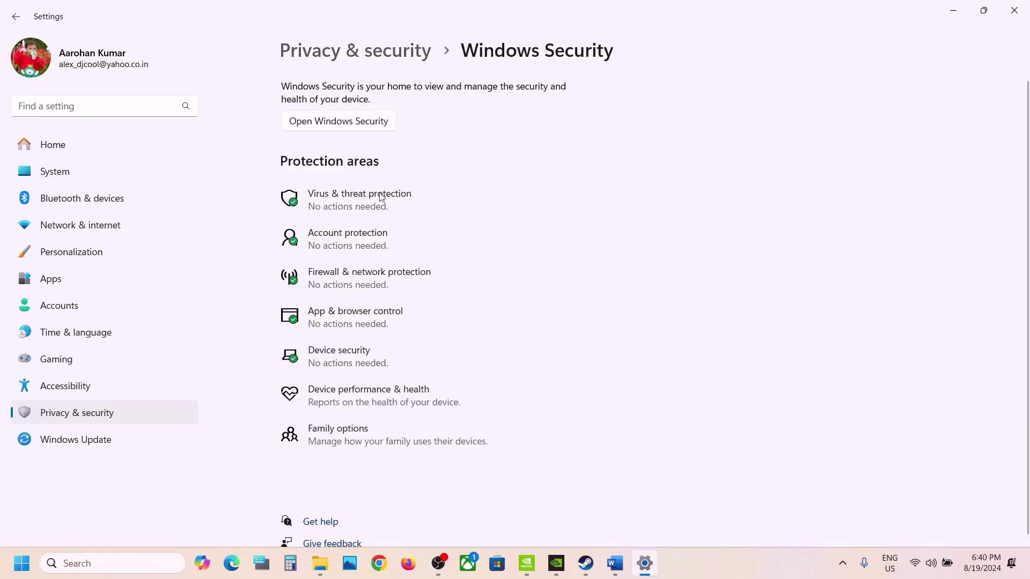
Step: Open the list of apps allowed through Controlled folder access in the Ransomware protection settings under Virus & threat protection
{"action": "left_click", "coordinate": [378, 198]}
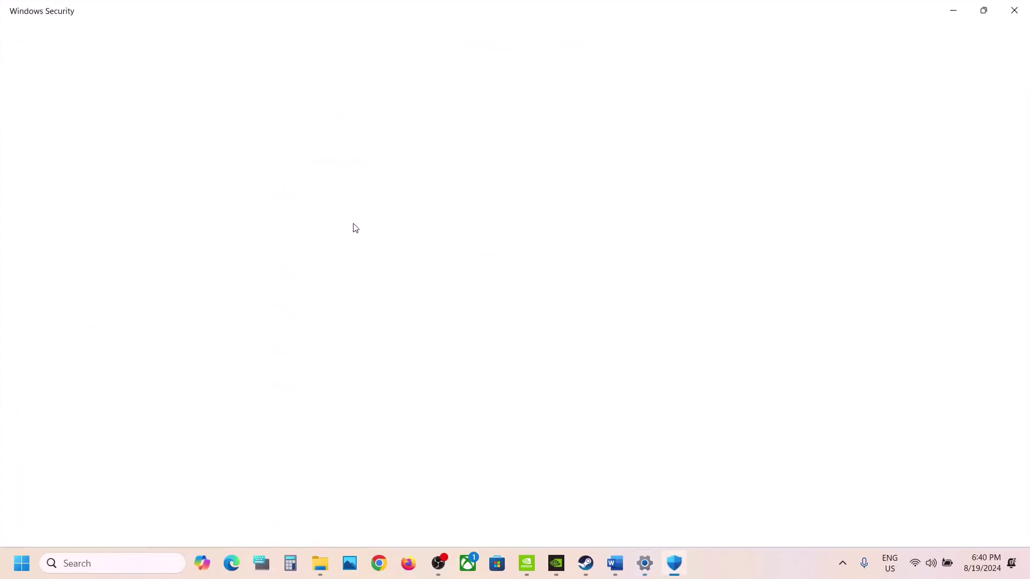
{"action": "scroll", "coordinate": [352, 227], "scroll_direction": "down", "scroll_amount": 3}
{"action": "scroll", "coordinate": [340, 451], "scroll_direction": "up", "scroll_amount": 1}
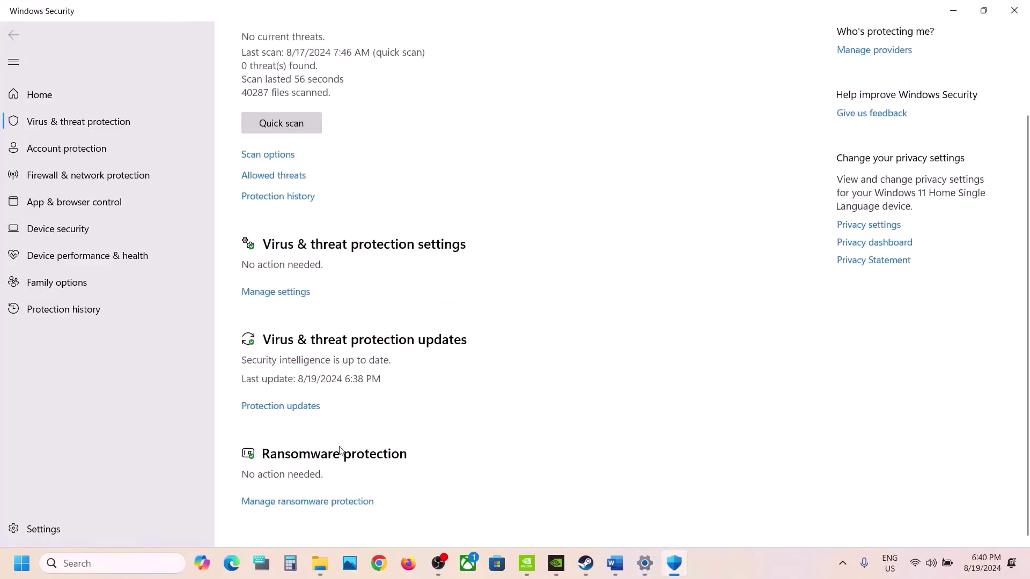
{"action": "left_click", "coordinate": [326, 504]}
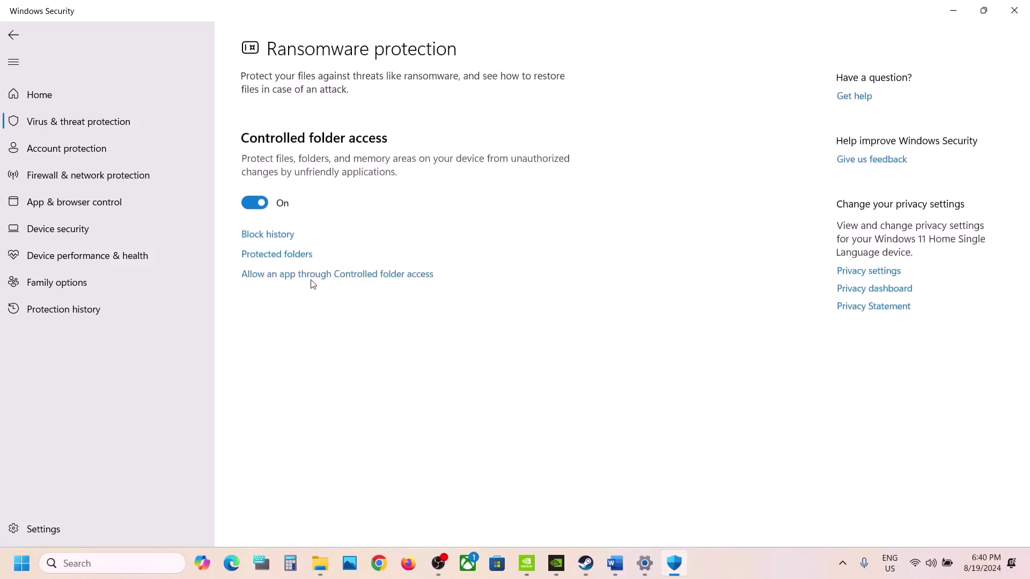
{"action": "left_click", "coordinate": [362, 277]}
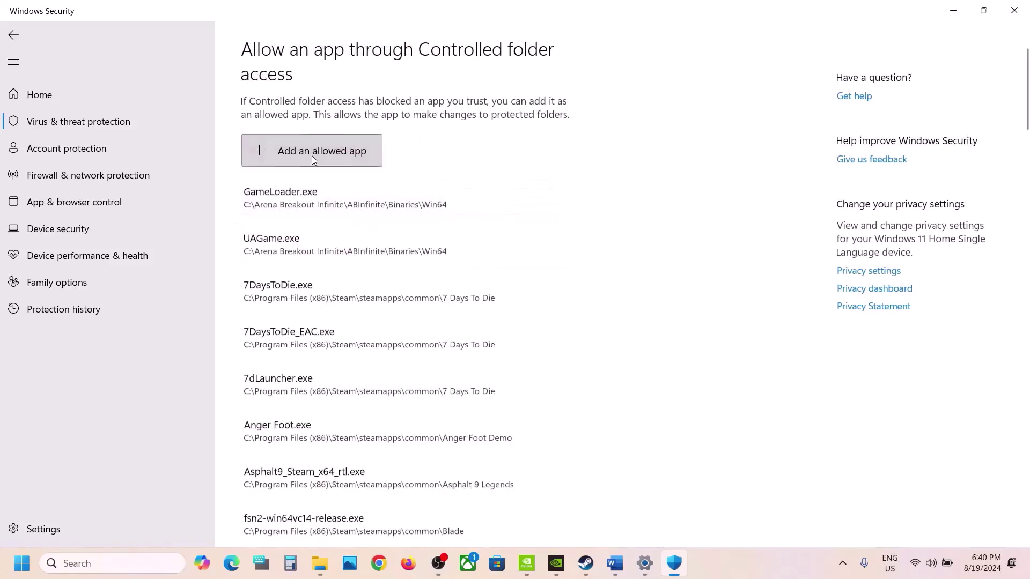
Step: Start adding an allowed app by browsing all apps, and go to the Program Files (x86) folder on the C: drive
{"action": "left_click", "coordinate": [310, 153]}
{"action": "left_click", "coordinate": [298, 204]}
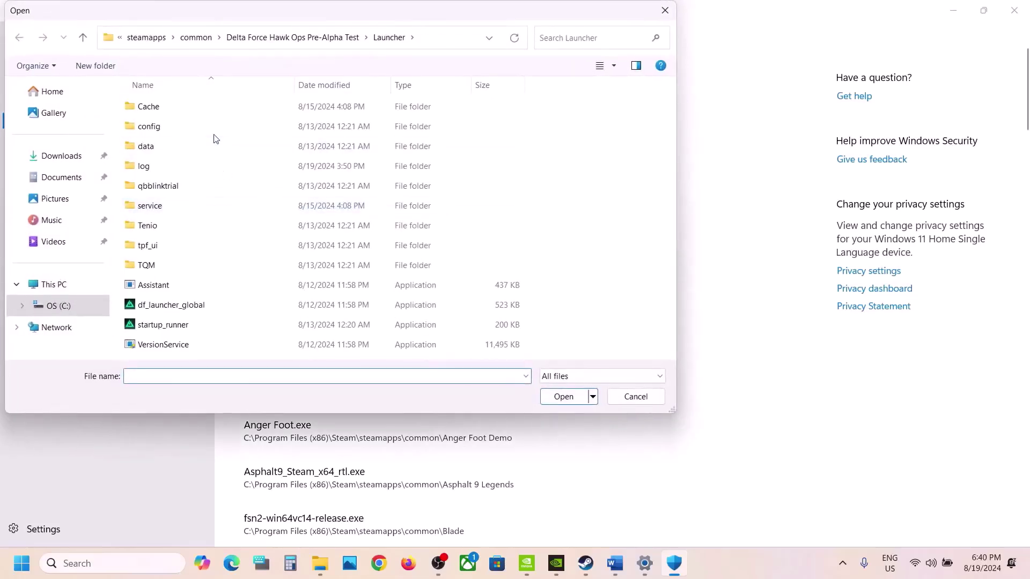
{"action": "left_click", "coordinate": [59, 306]}
{"action": "left_click", "coordinate": [51, 285]}
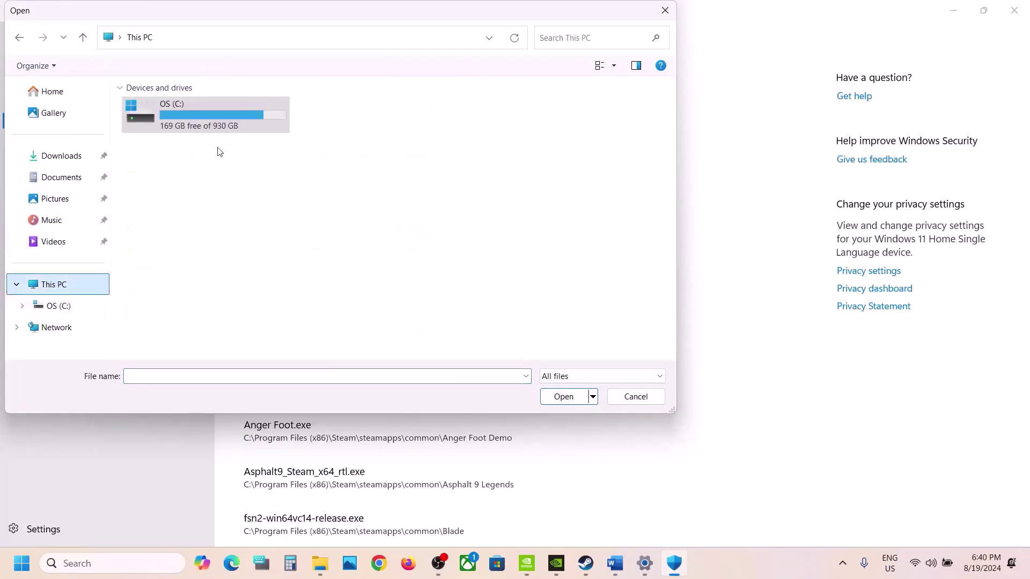
{"action": "double_click", "coordinate": [198, 131]}
{"action": "scroll", "coordinate": [198, 134], "scroll_direction": "down", "scroll_amount": 1}
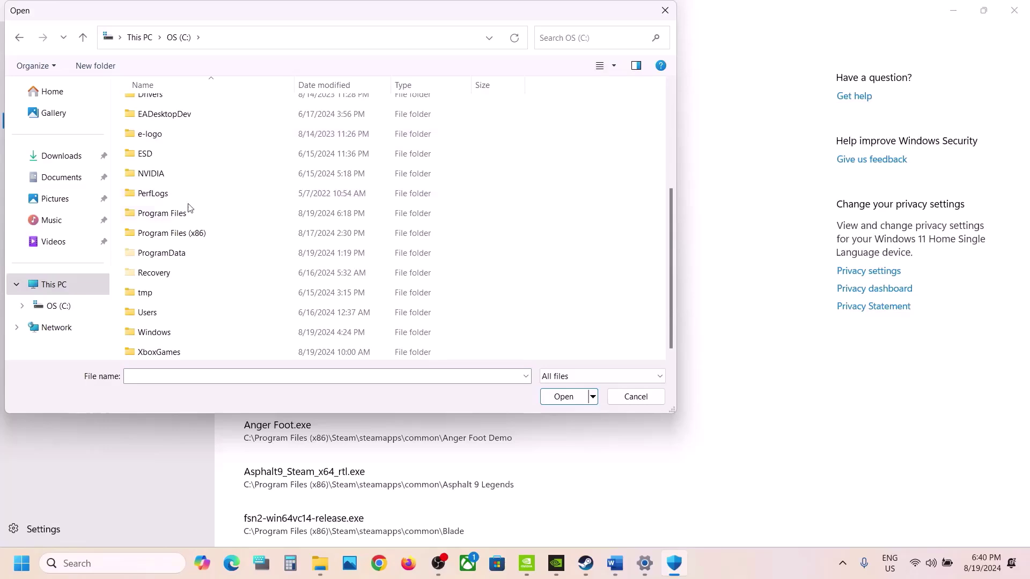
{"action": "double_click", "coordinate": [161, 231]}
Step: Add REDprelauncher from Steam\steamapps\common\Cyberpunk 2077 as an allowed app
{"action": "scroll", "coordinate": [168, 235], "scroll_direction": "down", "scroll_amount": 2}
{"action": "double_click", "coordinate": [153, 330]}
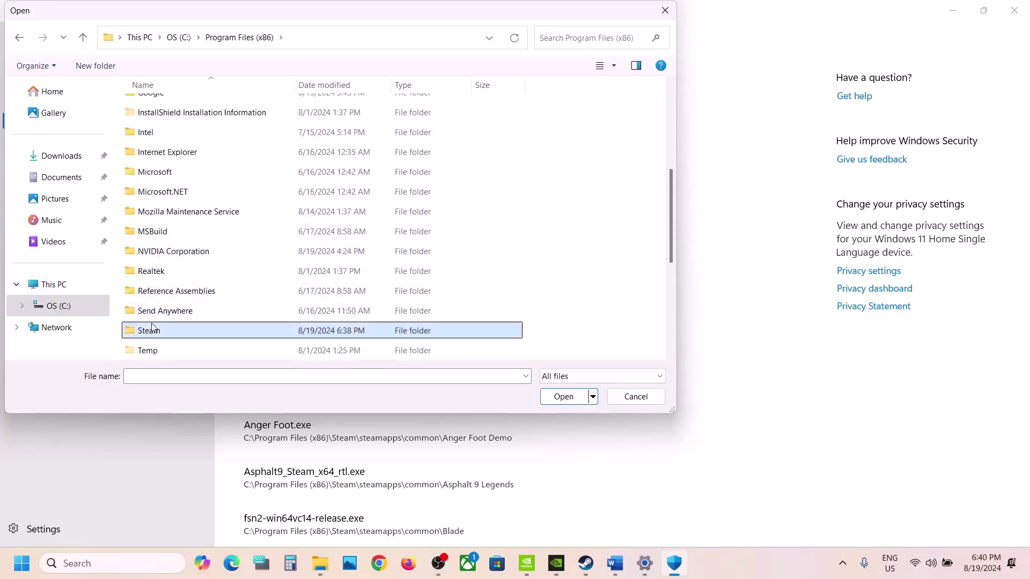
{"action": "double_click", "coordinate": [159, 171]}
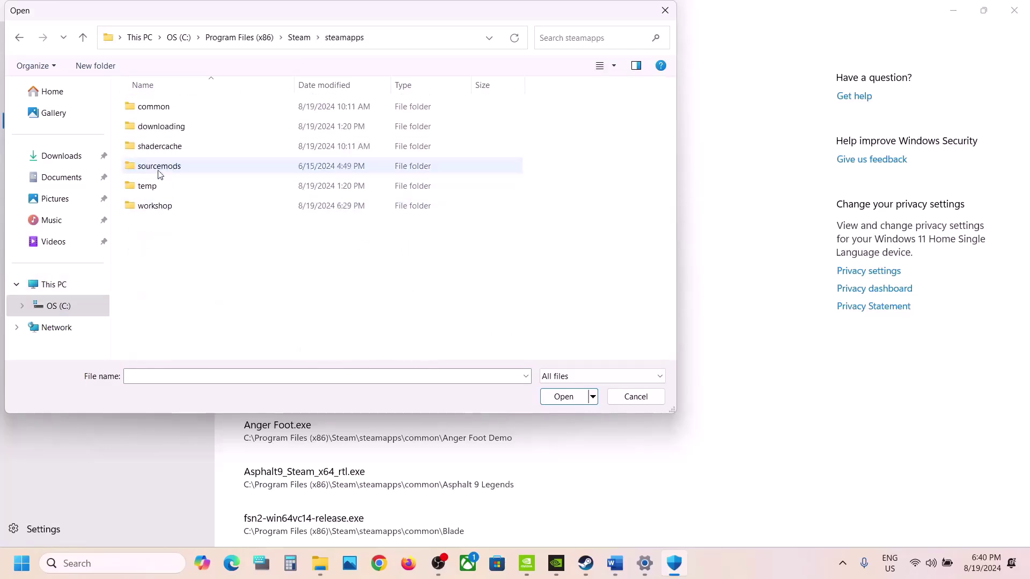
{"action": "left_click", "coordinate": [155, 110]}
{"action": "double_click", "coordinate": [155, 110]}
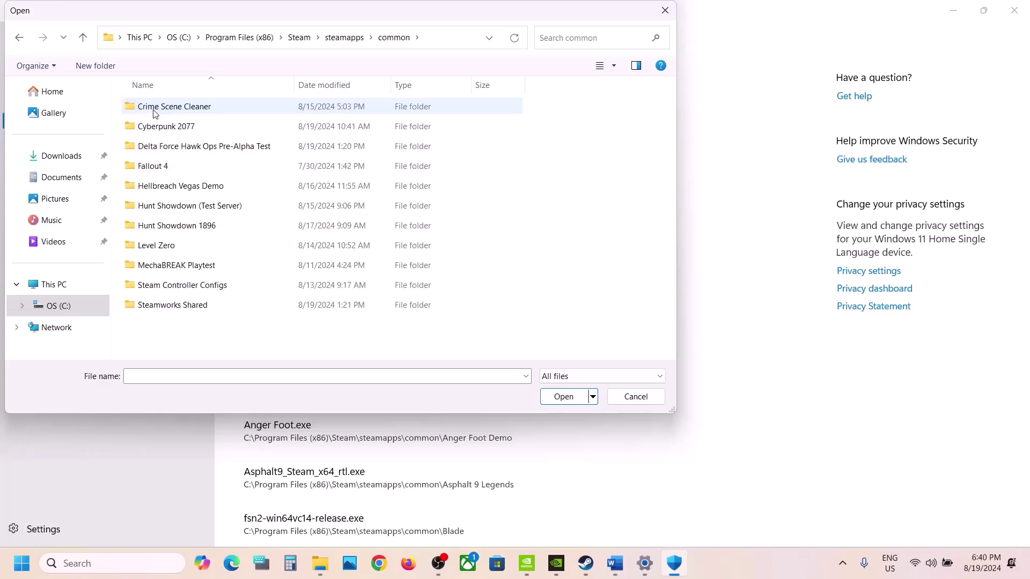
{"action": "double_click", "coordinate": [212, 127]}
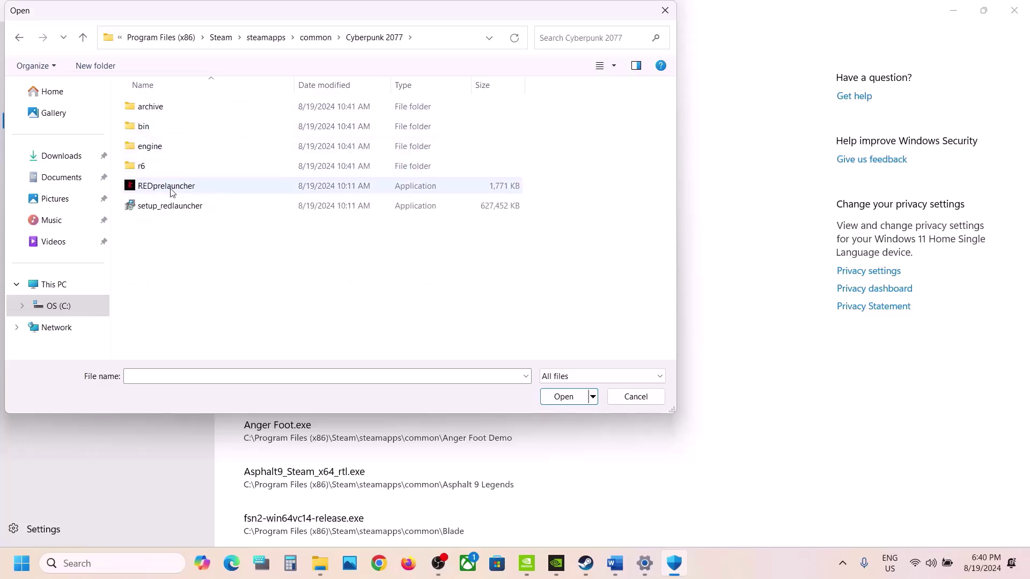
{"action": "left_click", "coordinate": [171, 193]}
{"action": "left_click", "coordinate": [560, 397]}
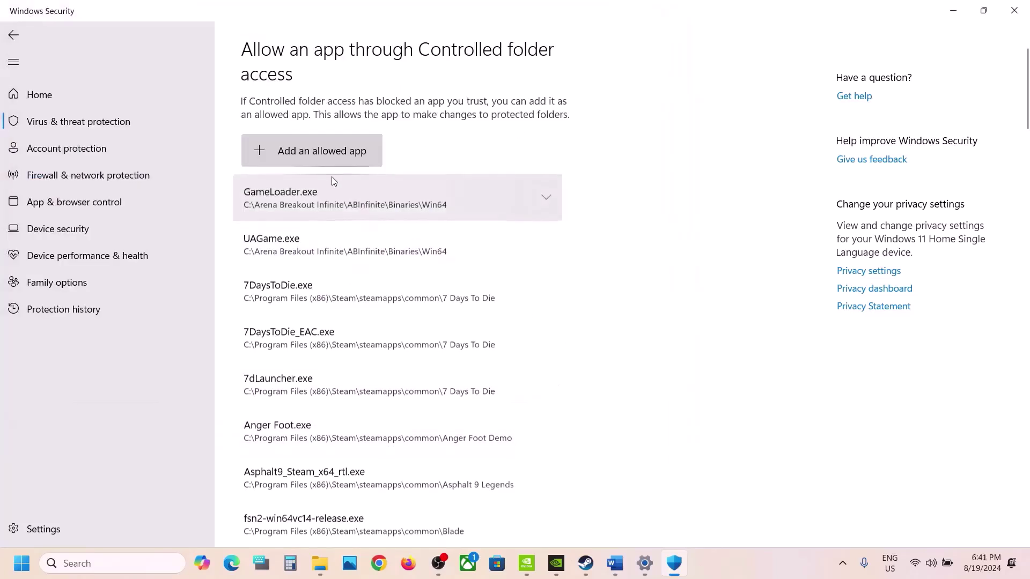
Step: Add the Cyberpunk2077 application from the game's bin\x64 folder as another allowed app
{"action": "left_click", "coordinate": [333, 153]}
{"action": "left_click", "coordinate": [302, 206]}
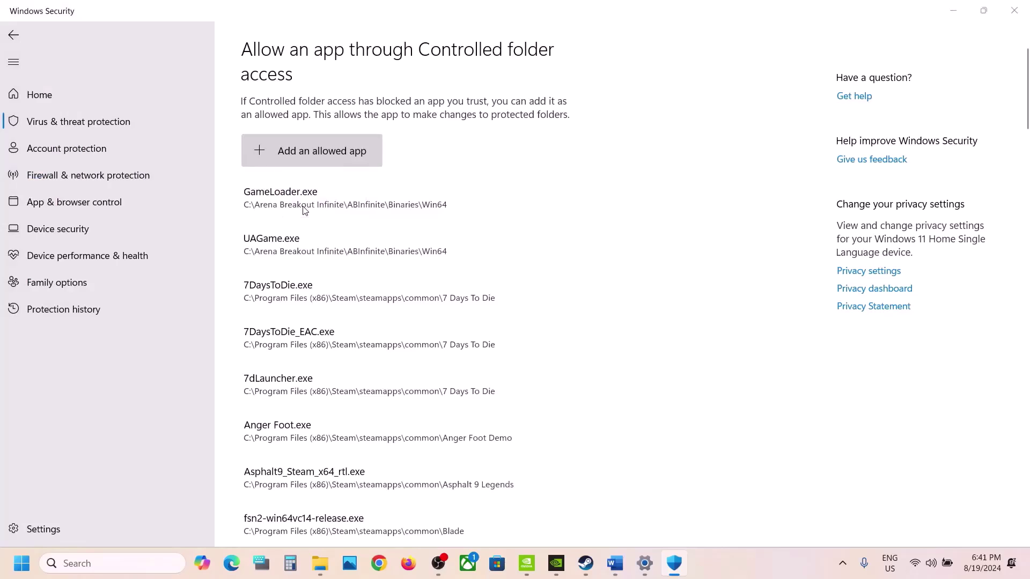
{"action": "double_click", "coordinate": [153, 128]}
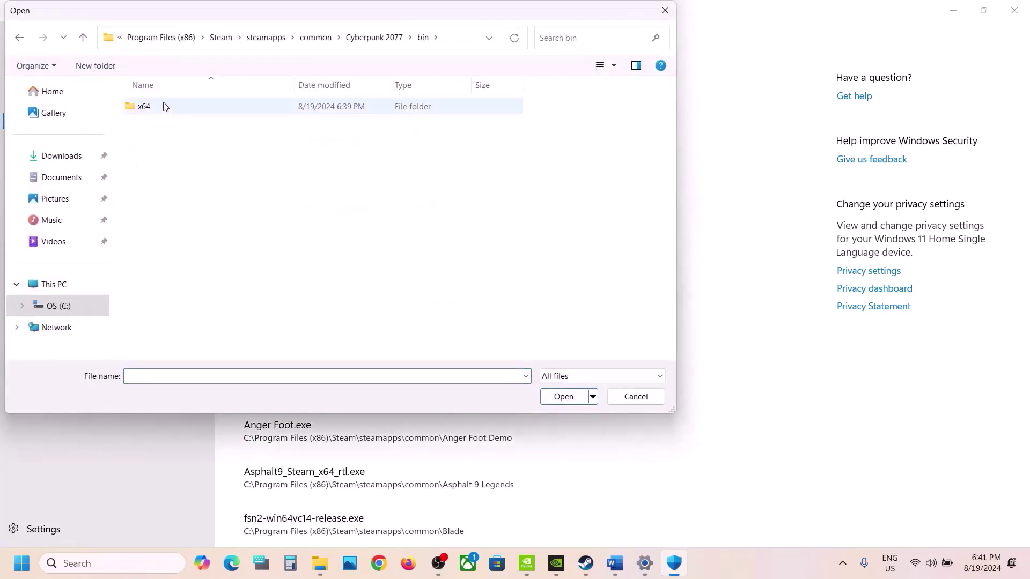
{"action": "double_click", "coordinate": [165, 107]}
{"action": "left_click", "coordinate": [173, 152]}
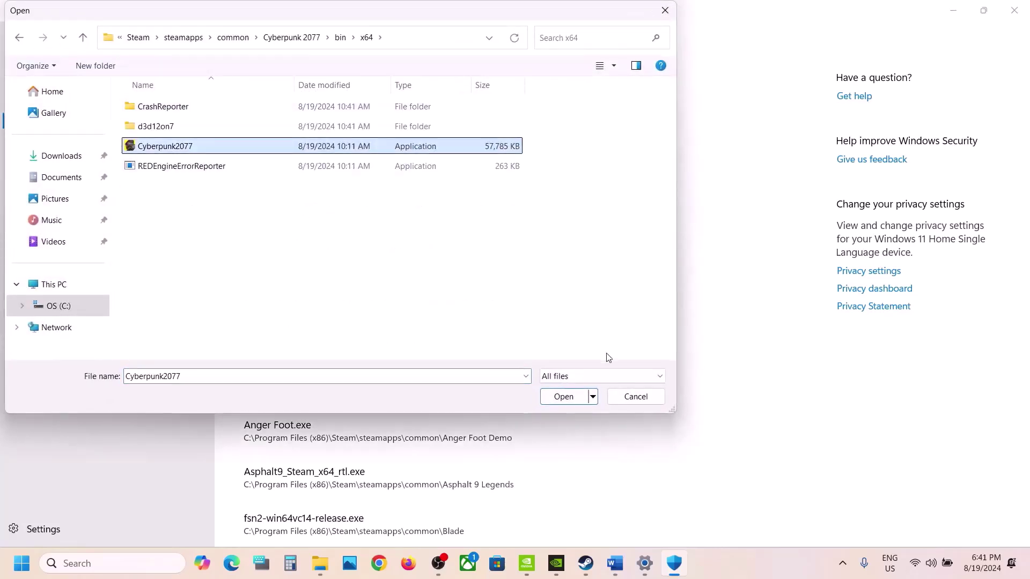
{"action": "left_click", "coordinate": [563, 397]}
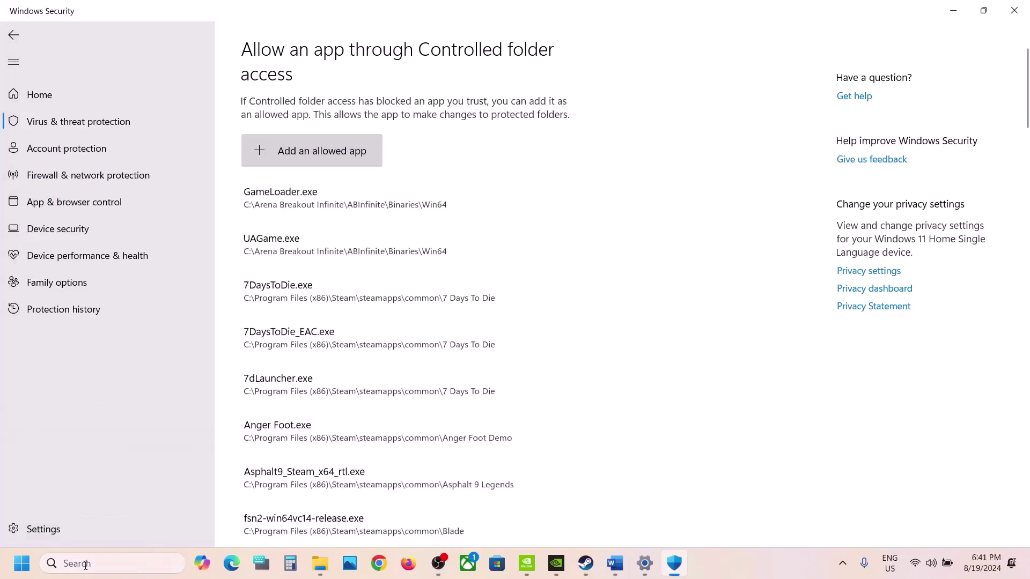
Step: Switch to Control Panel and open the Windows Defender Firewall allowed apps page under System and Security
{"action": "left_click", "coordinate": [86, 565]}
{"action": "type", "text": "control"}
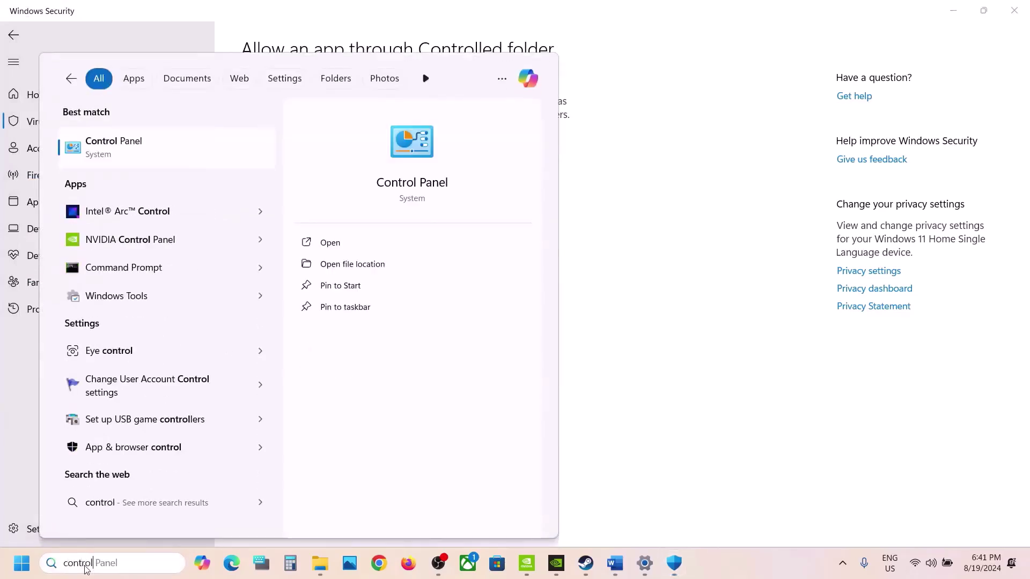
{"action": "key", "text": "Escape"}
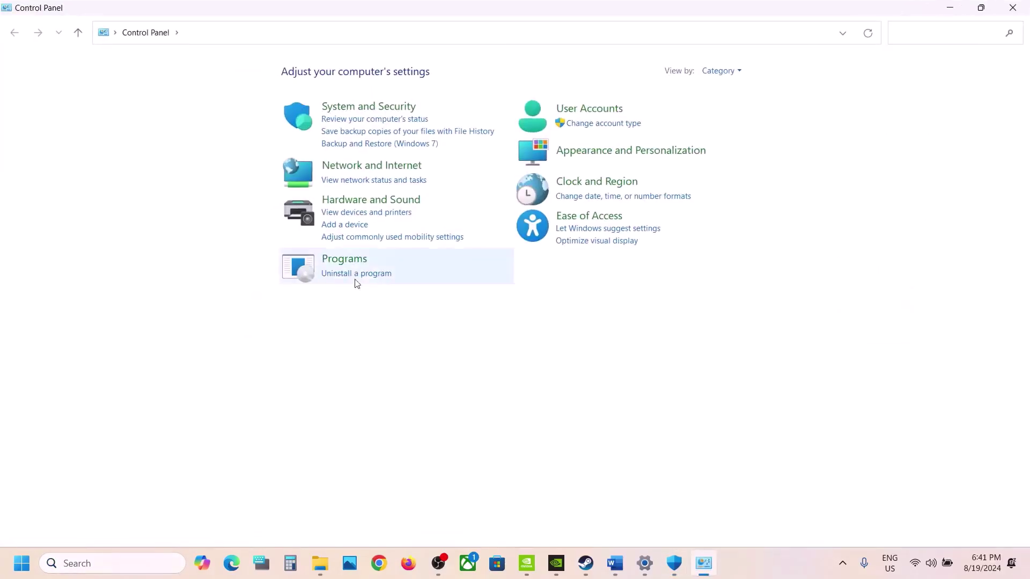
{"action": "left_click", "coordinate": [379, 107]}
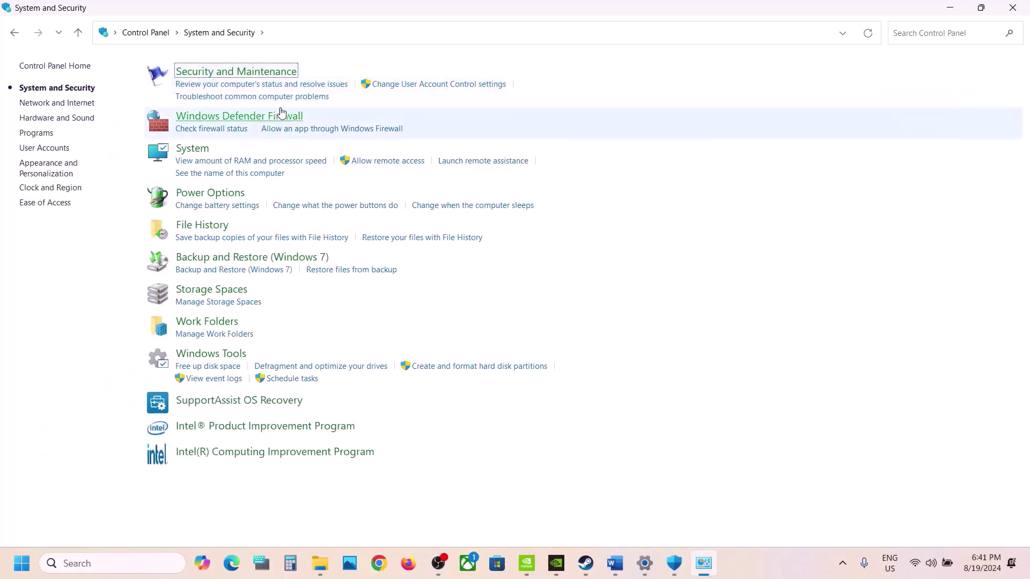
{"action": "left_click", "coordinate": [263, 117]}
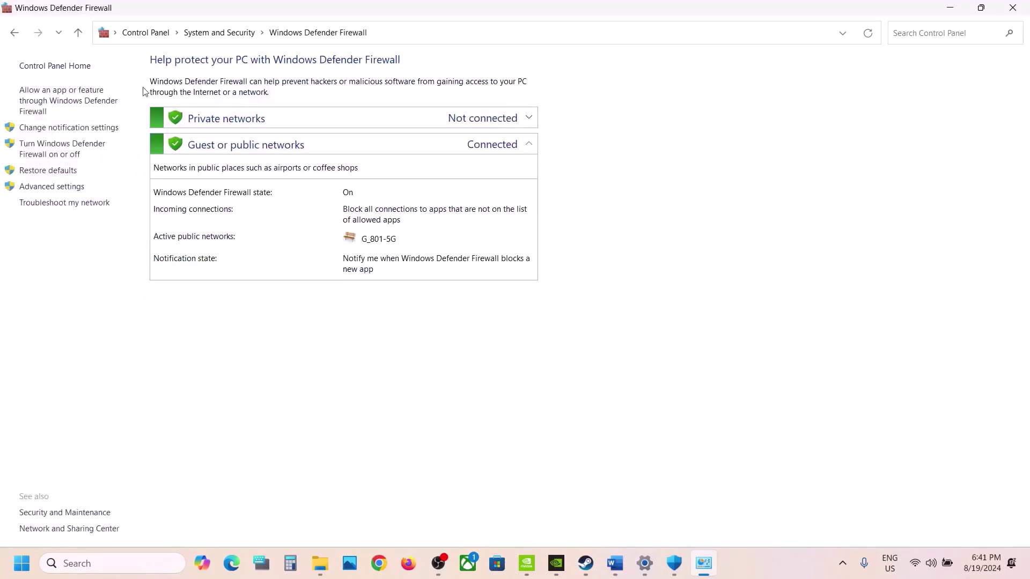
{"action": "left_click", "coordinate": [73, 108]}
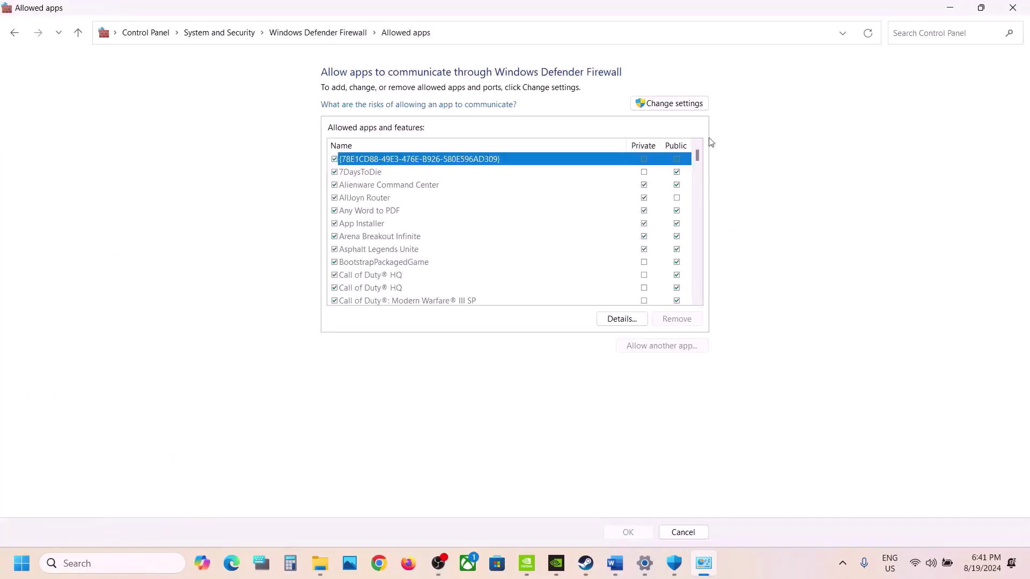
Step: Enable changes to the allowed apps and try to add REDprelauncher from the Steam common\Cyberpunk 2077 folder
{"action": "left_click", "coordinate": [682, 105]}
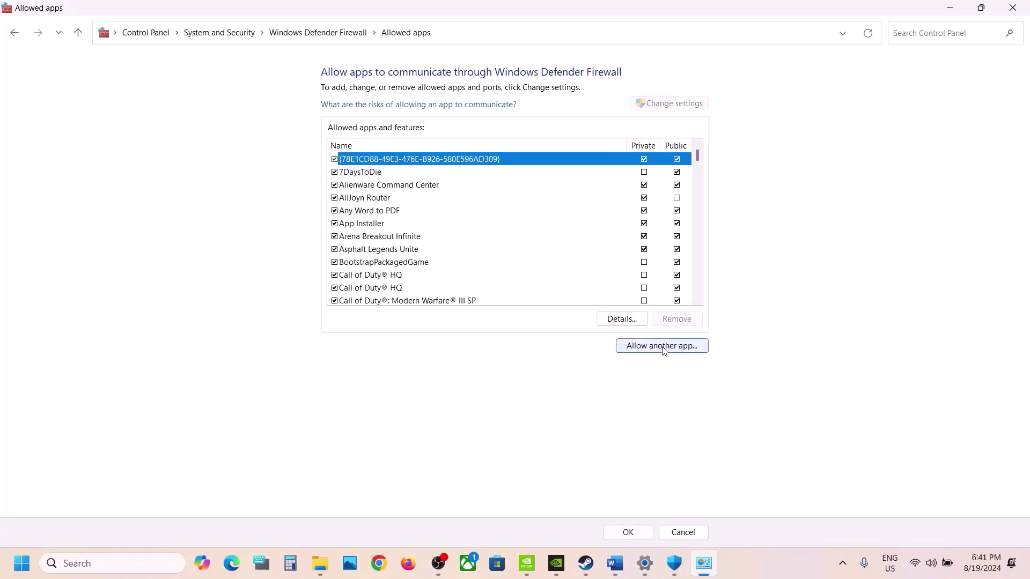
{"action": "left_click", "coordinate": [663, 346]}
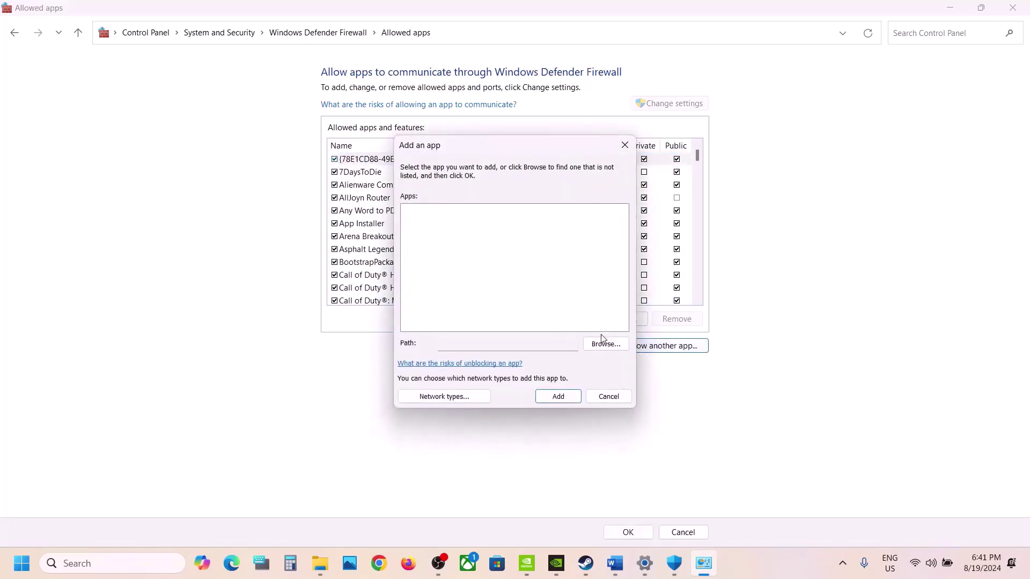
{"action": "left_click", "coordinate": [603, 342]}
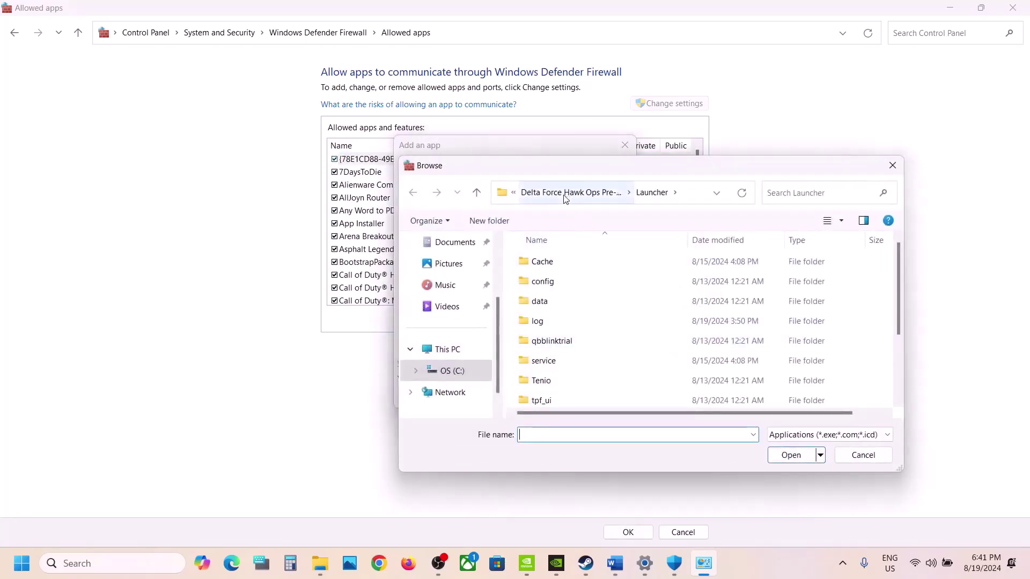
{"action": "left_click", "coordinate": [565, 199]}
{"action": "left_click", "coordinate": [536, 192]}
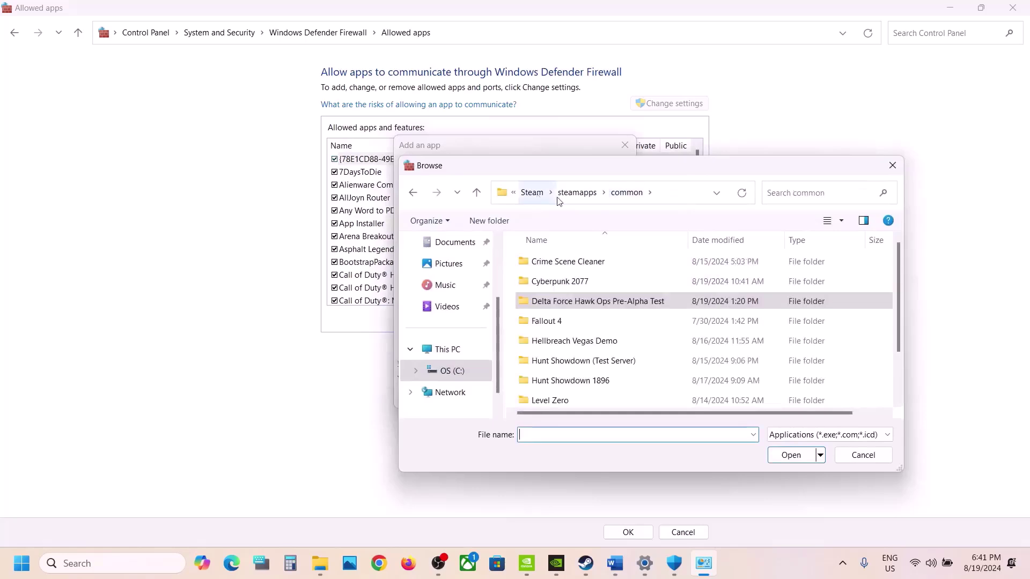
{"action": "double_click", "coordinate": [583, 283]}
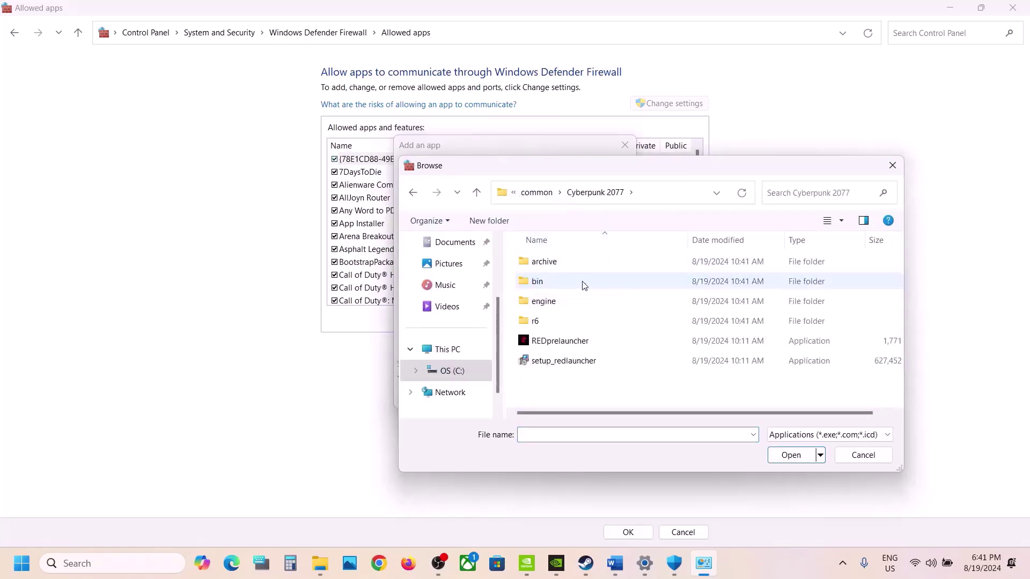
{"action": "left_click", "coordinate": [568, 342]}
{"action": "left_click", "coordinate": [793, 455]}
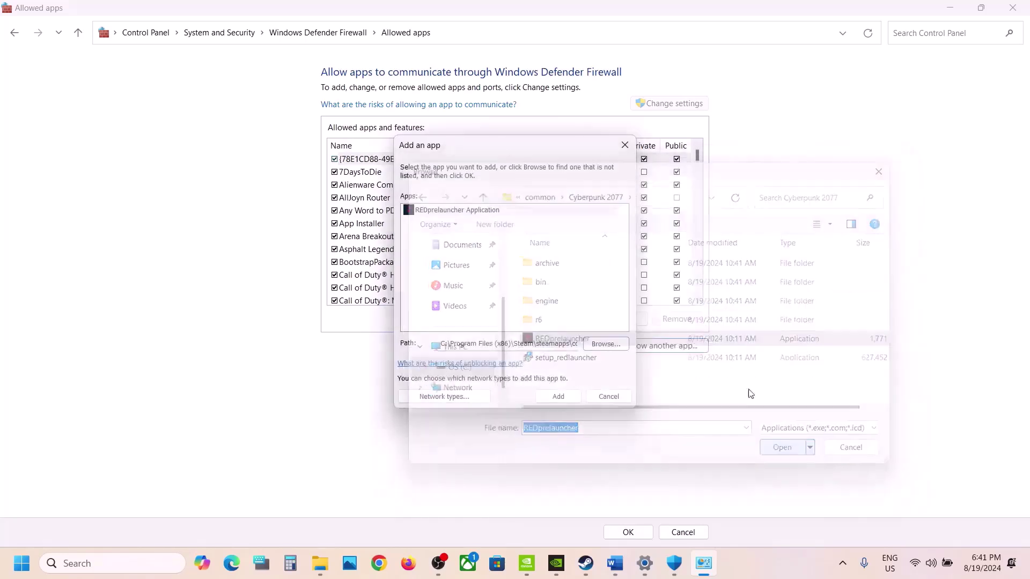
{"action": "left_click", "coordinate": [556, 400]}
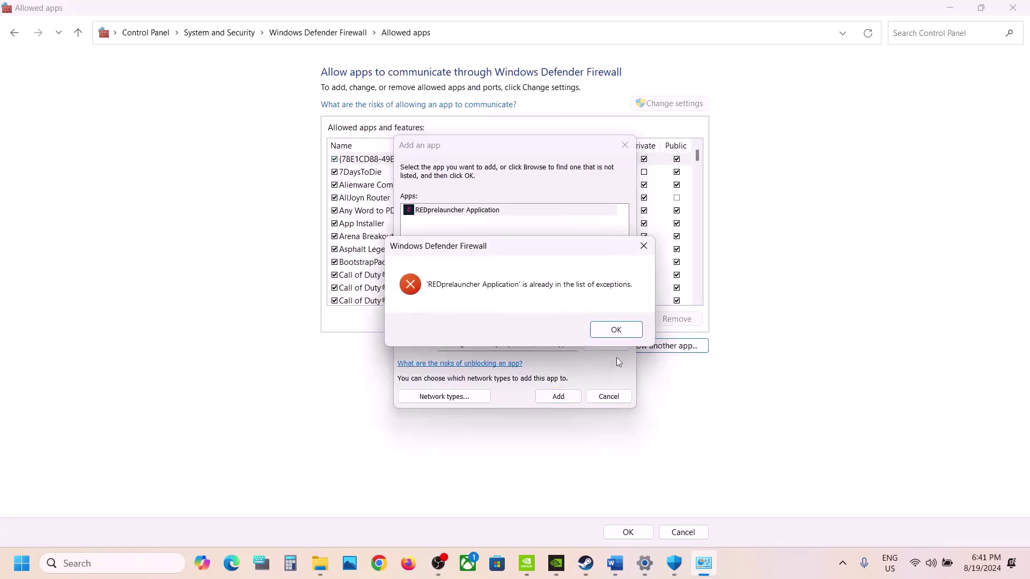
{"action": "left_click", "coordinate": [612, 330]}
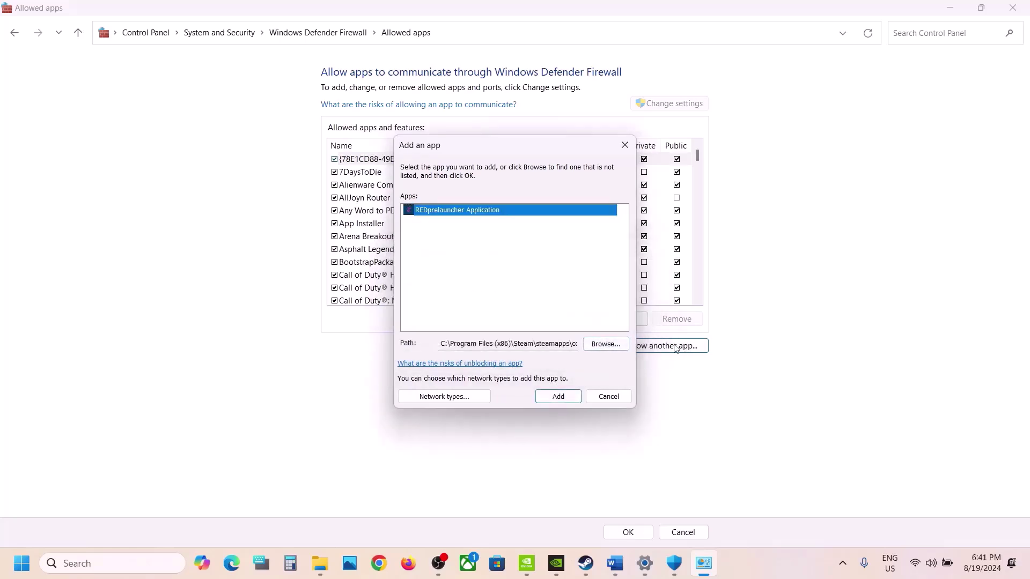
Step: Try to add the Cyberpunk2077 application from bin\x64 to the firewall's allowed apps, and close the Add an app dialog
{"action": "left_click", "coordinate": [605, 344]}
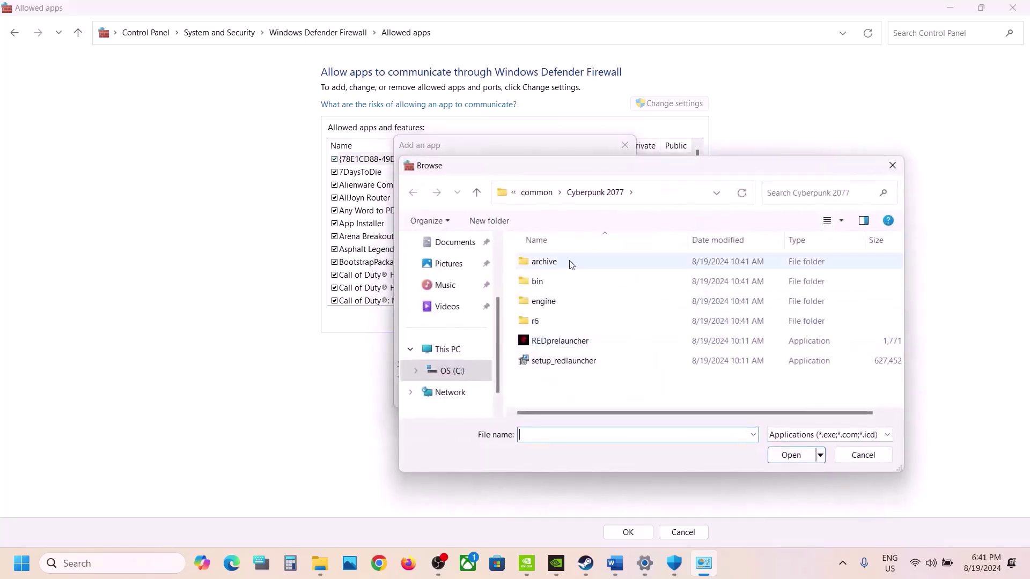
{"action": "double_click", "coordinate": [555, 282]}
{"action": "double_click", "coordinate": [551, 260]}
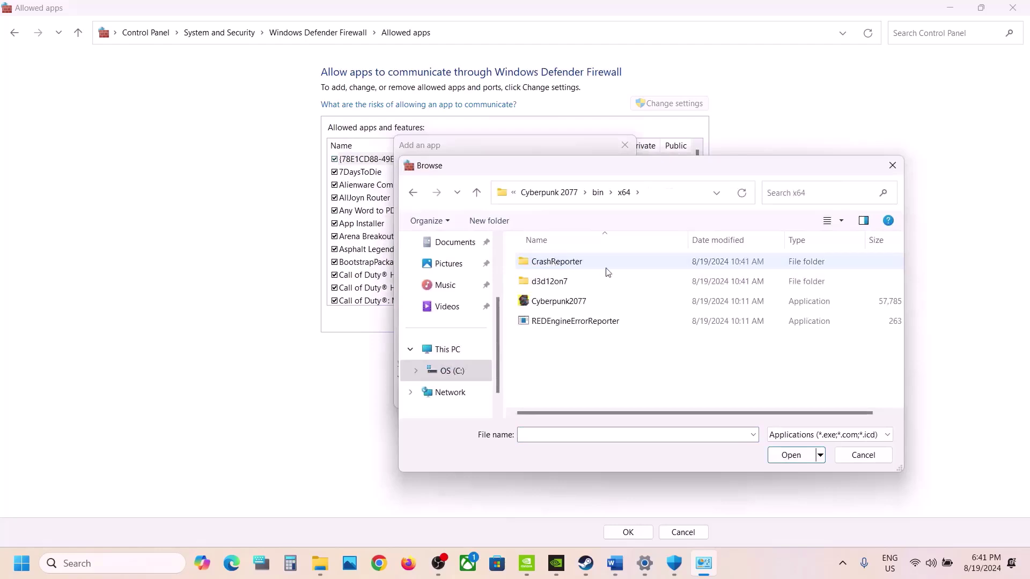
{"action": "left_click", "coordinate": [571, 301]}
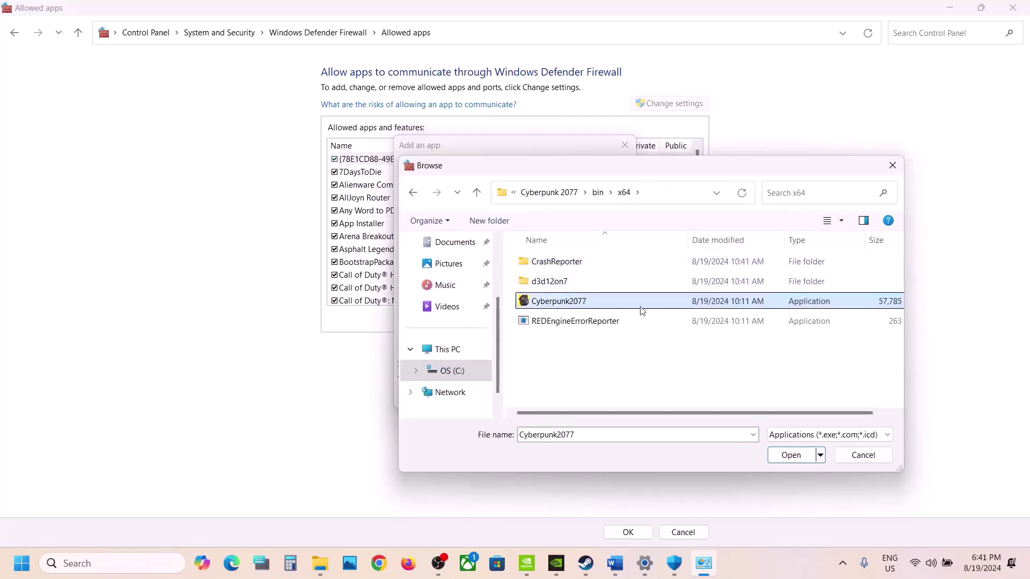
{"action": "left_click", "coordinate": [792, 455]}
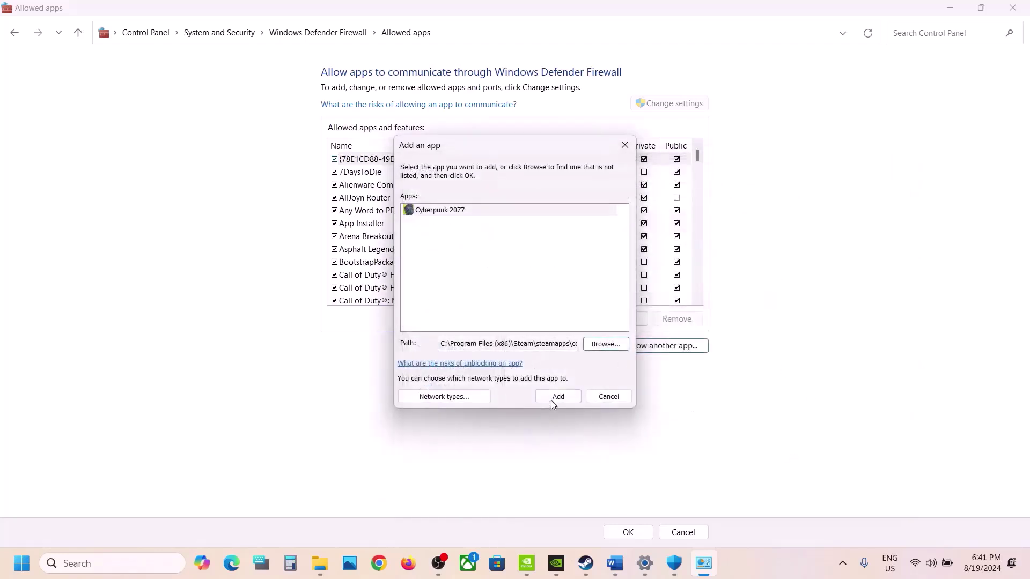
{"action": "left_click", "coordinate": [553, 403]}
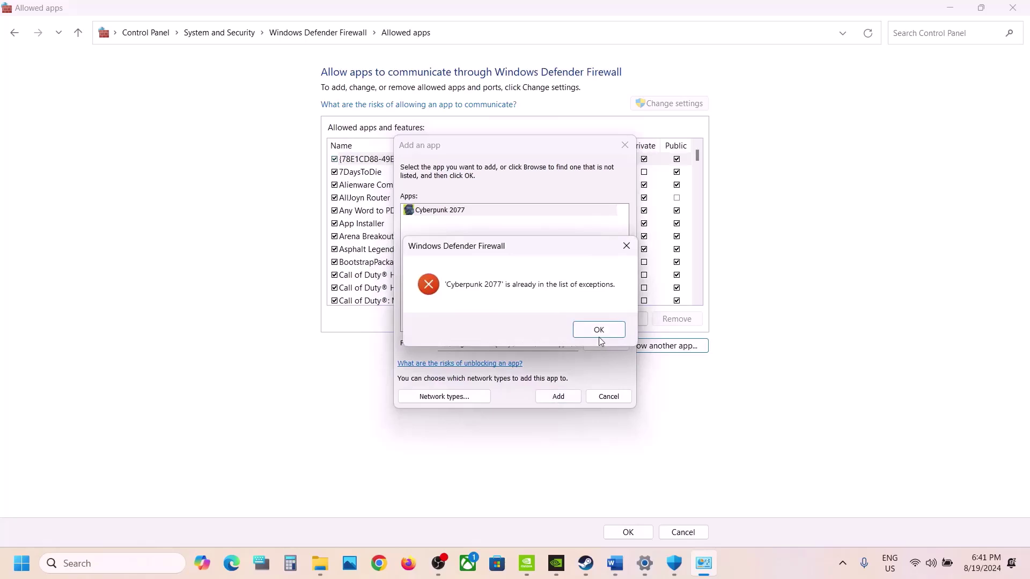
{"action": "left_click", "coordinate": [599, 337]}
{"action": "left_click", "coordinate": [625, 145]}
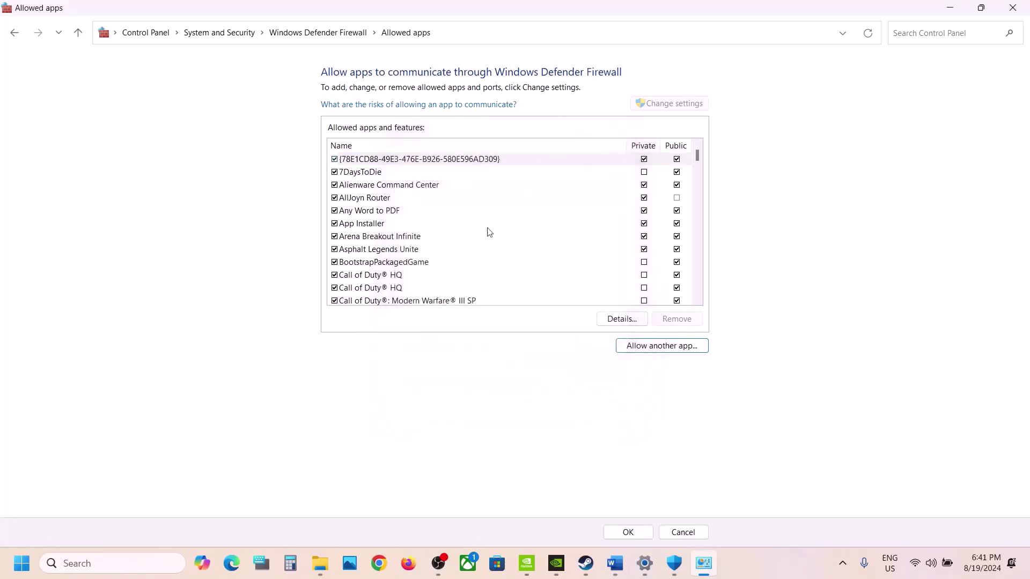
Step: Check both Cyberpunk 2077 entries in the firewall's allowed apps list and confirm the allowed apps settings
{"action": "left_click", "coordinate": [458, 251]}
{"action": "key", "text": "c"}
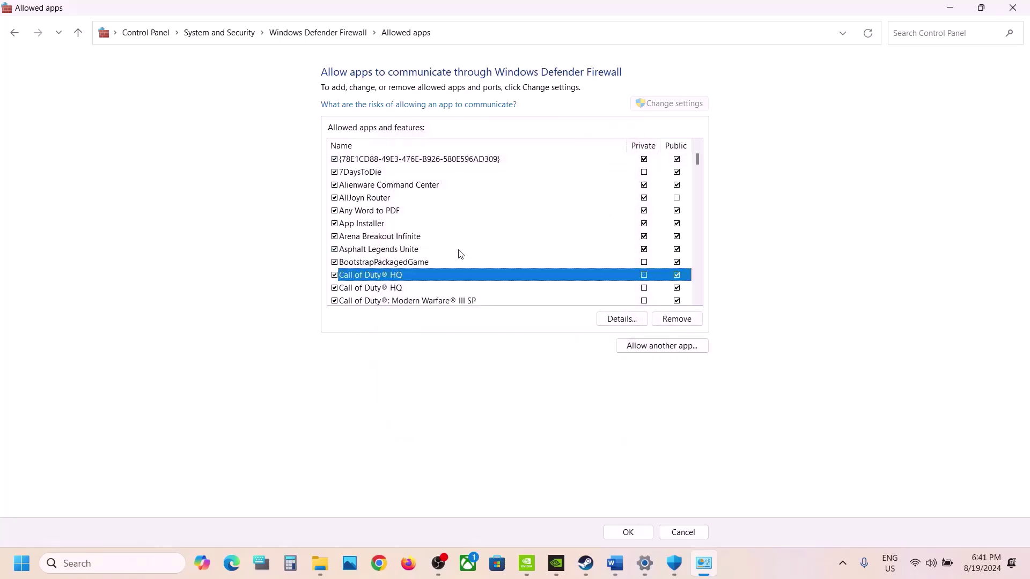
{"action": "scroll", "coordinate": [699, 304], "scroll_direction": "down", "scroll_amount": 10}
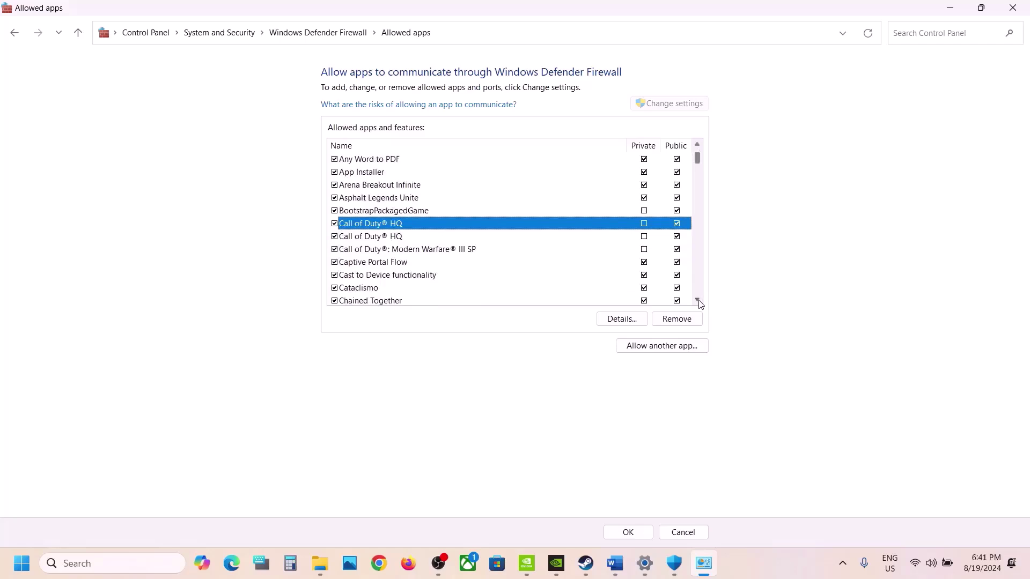
{"action": "scroll", "coordinate": [699, 304], "scroll_direction": "down", "scroll_amount": 6}
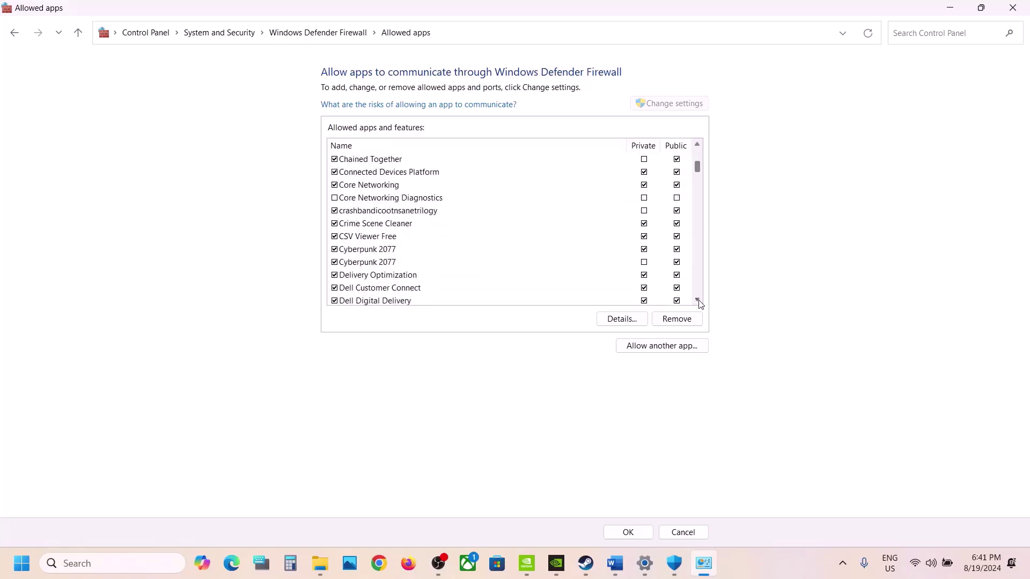
{"action": "left_click", "coordinate": [343, 263]}
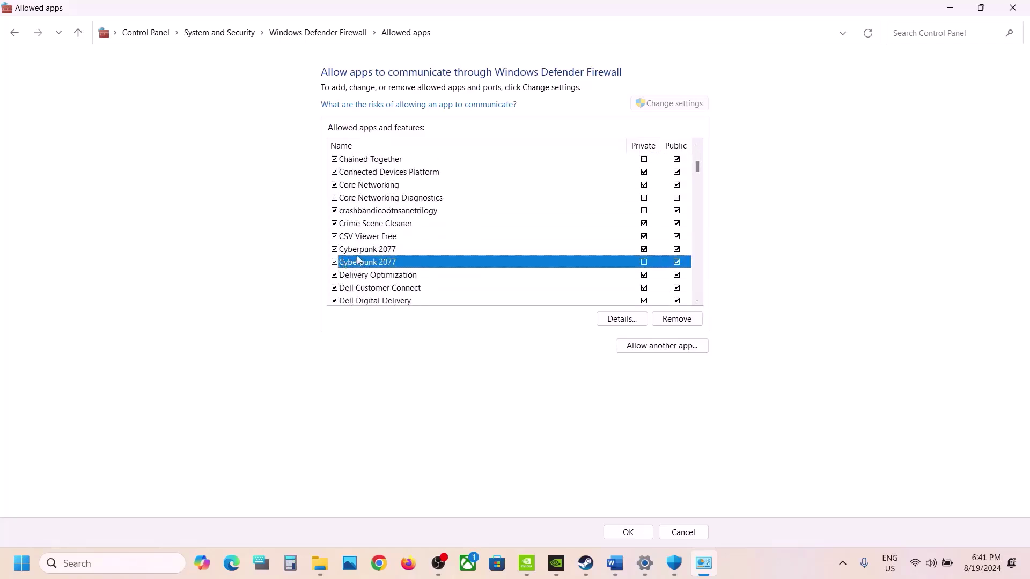
{"action": "left_click", "coordinate": [360, 250]}
{"action": "left_click", "coordinate": [623, 532]}
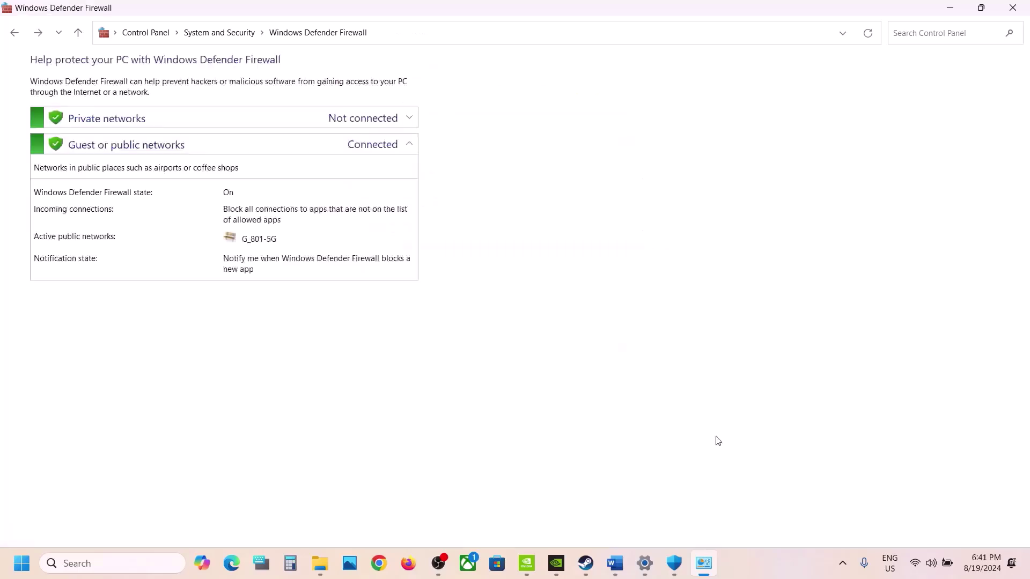
Step: Close the Windows Defender Firewall, Windows Security and Settings windows to return to the Word document
{"action": "left_click", "coordinate": [1022, 5]}
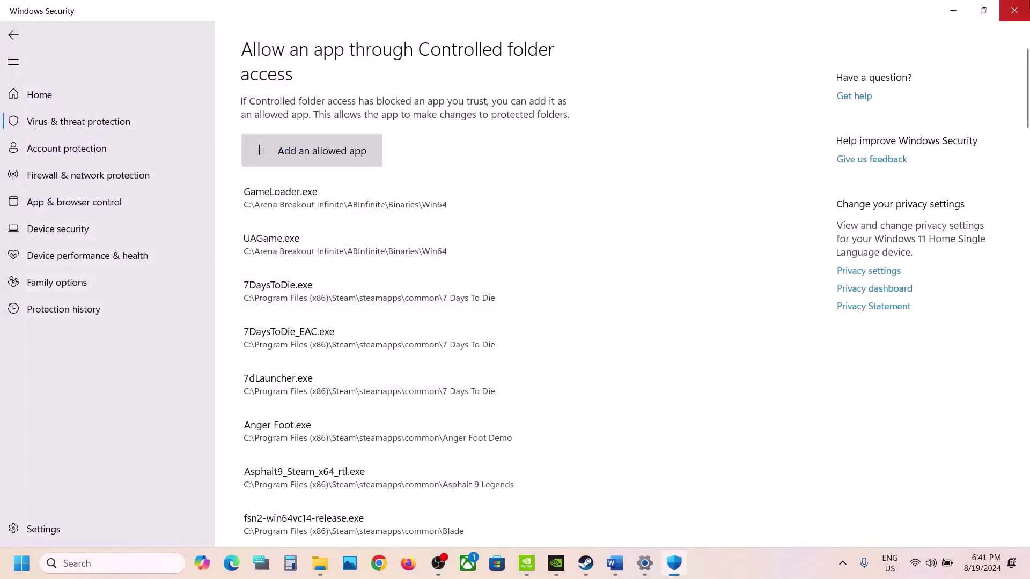
{"action": "left_click", "coordinate": [1010, 8]}
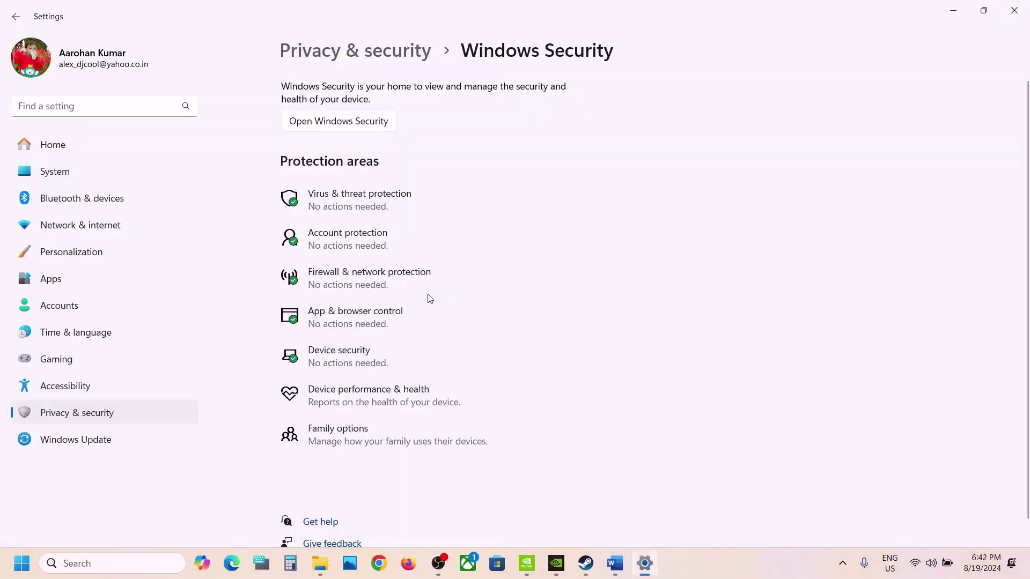
{"action": "left_click", "coordinate": [1010, 7]}
Step: Read Step 4 on uninstalling mods and disabling RedMOD, and Step 5 on GeForce Experience performance, highlighting the instructions
{"action": "scroll", "coordinate": [433, 362], "scroll_direction": "down", "scroll_amount": 5}
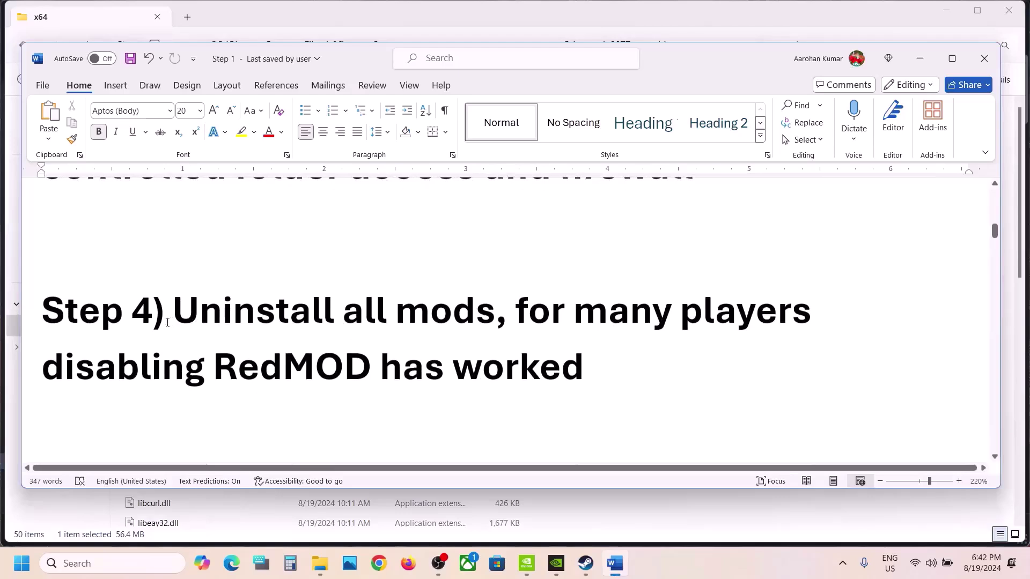
{"action": "left_click_drag", "start_coordinate": [173, 311], "coordinate": [506, 322]}
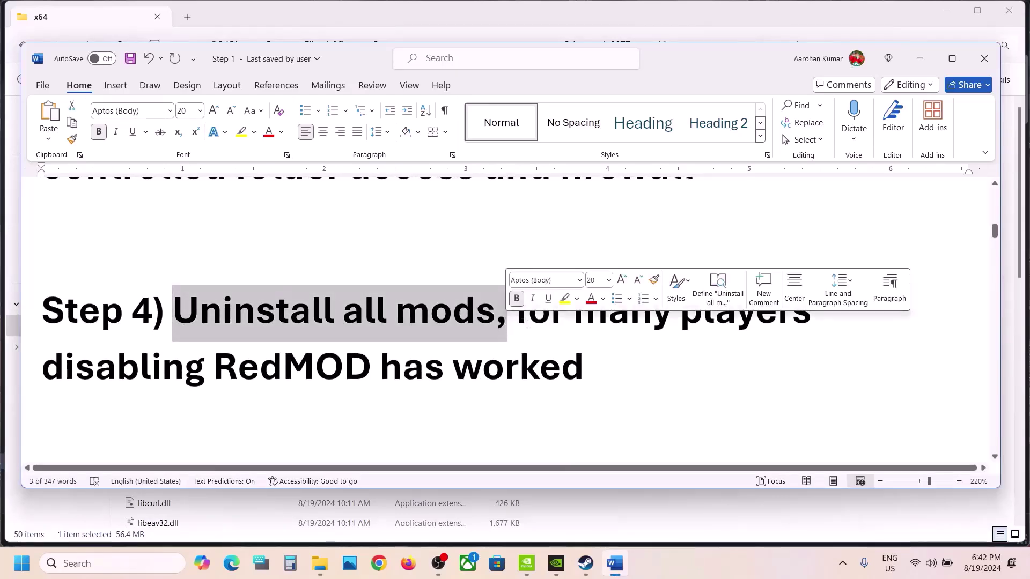
{"action": "left_click", "coordinate": [527, 324]}
{"action": "left_click_drag", "start_coordinate": [528, 324], "coordinate": [515, 370]}
{"action": "left_click", "coordinate": [262, 385]}
{"action": "scroll", "coordinate": [515, 370], "scroll_direction": "down", "scroll_amount": 4}
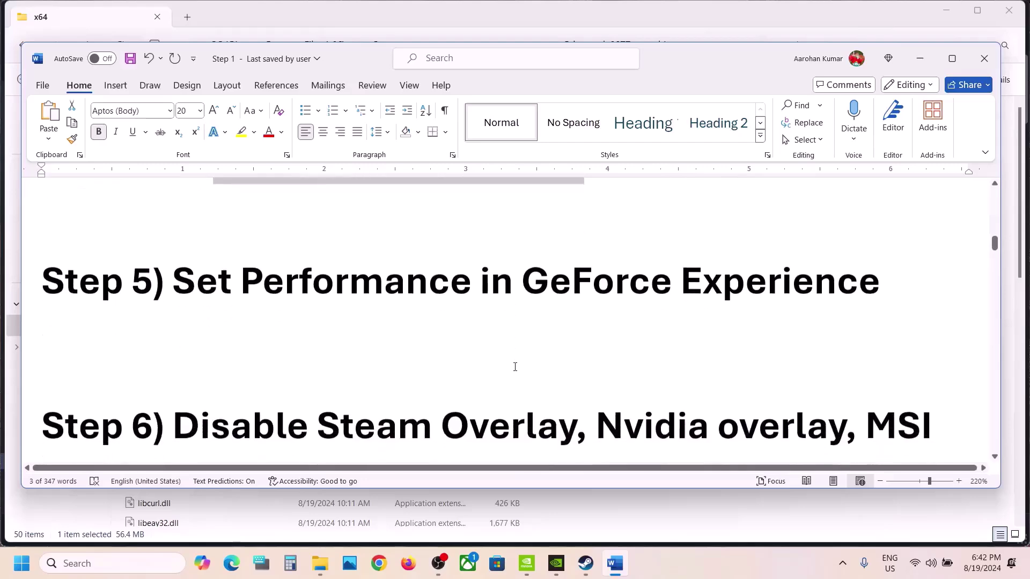
{"action": "key", "text": "Escape"}
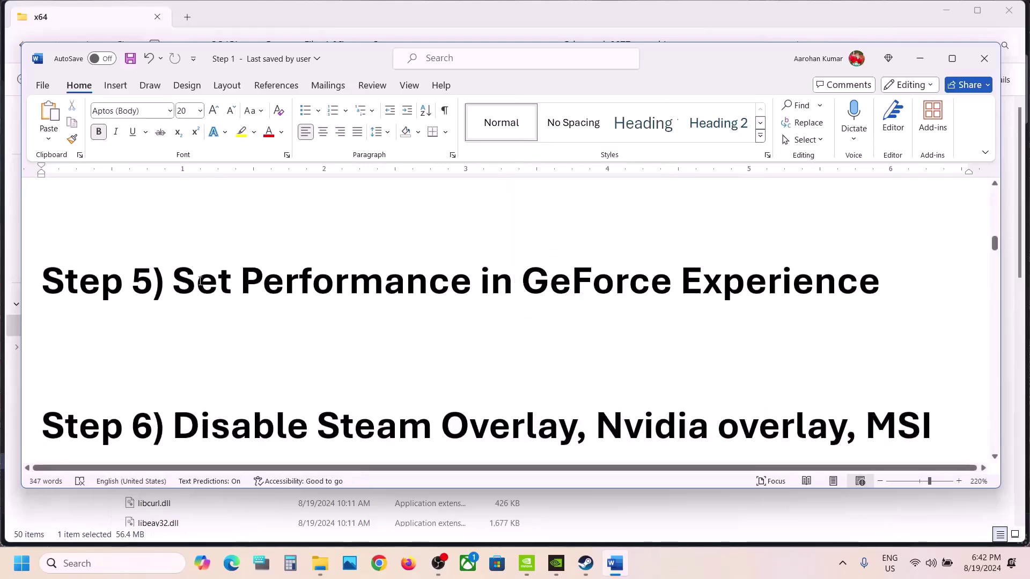
{"action": "left_click_drag", "start_coordinate": [173, 280], "coordinate": [788, 264]}
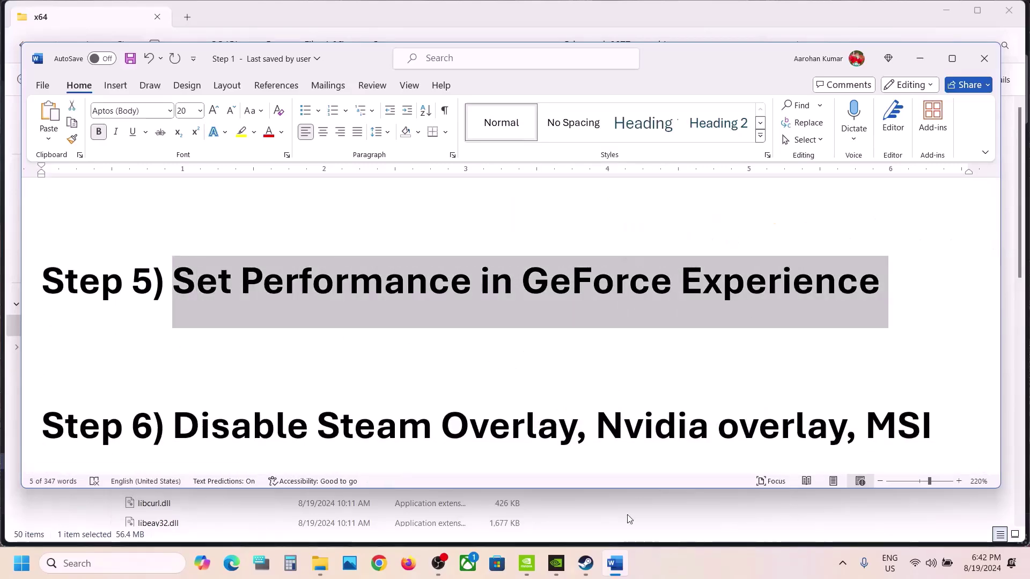
Step: Switch to GeForce Experience, open the Cyberpunk 2077 details page and maximize the window
{"action": "left_click", "coordinate": [556, 571]}
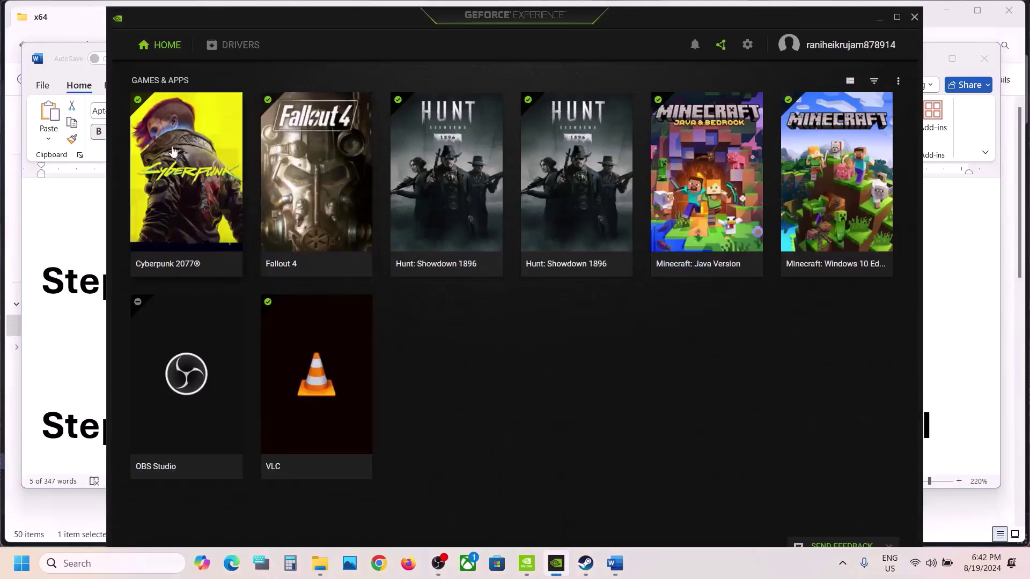
{"action": "mouse_move", "coordinate": [193, 176]}
{"action": "left_click", "coordinate": [185, 193]}
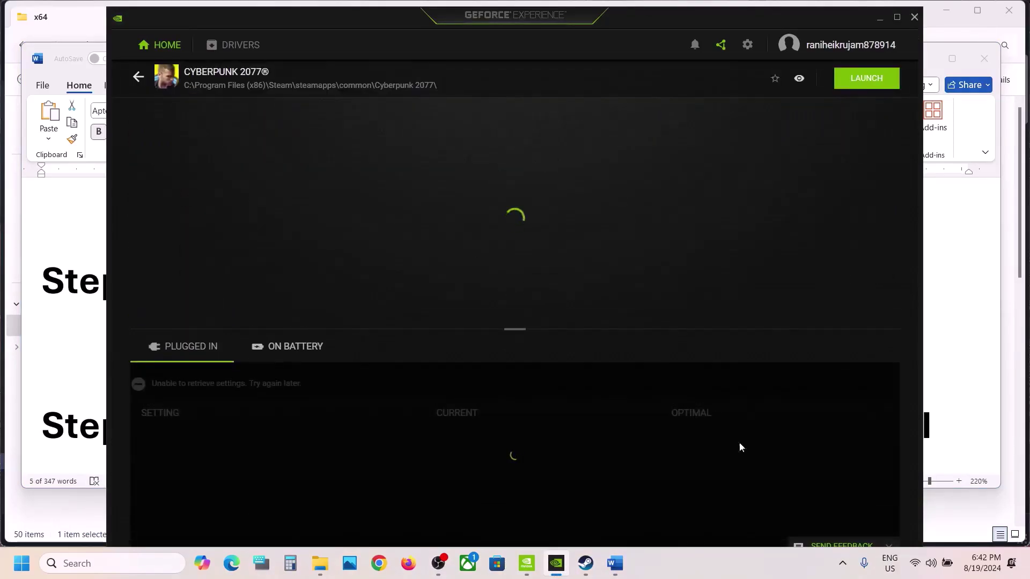
{"action": "key", "text": "super+Up"}
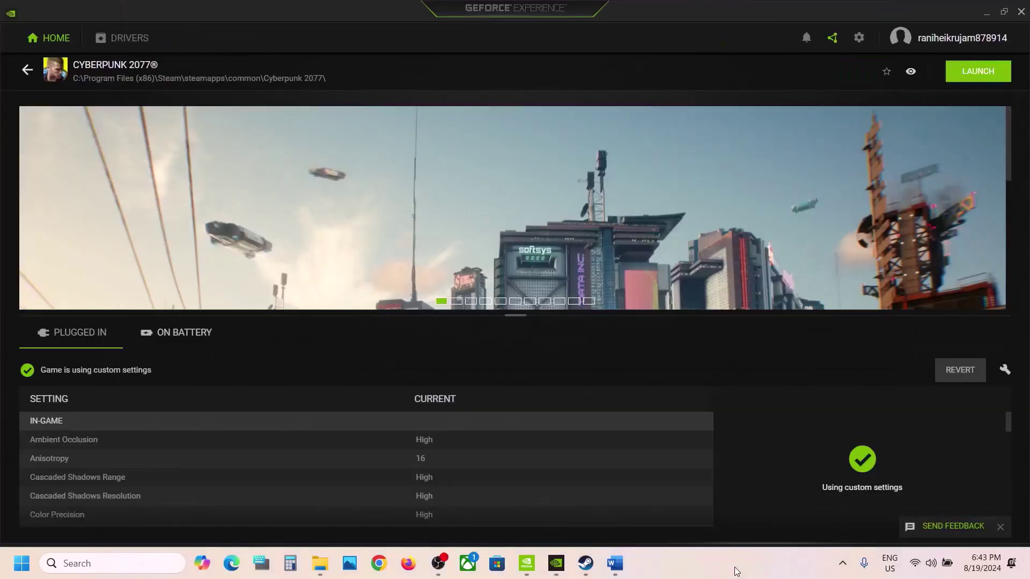
Step: Set the game's plugged-in custom settings to optimize fully for Performance and apply them
{"action": "left_click", "coordinate": [1005, 371]}
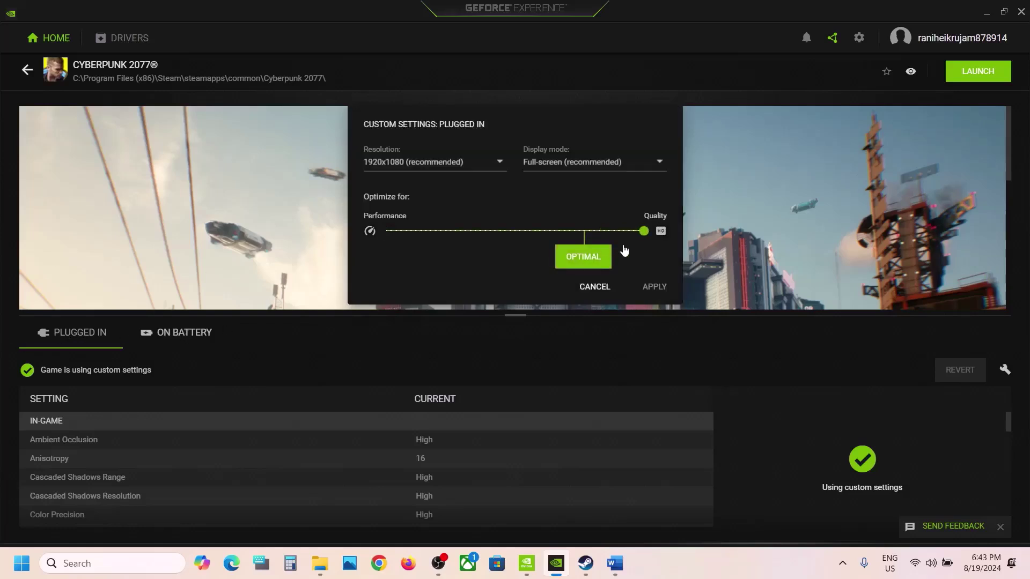
{"action": "left_click_drag", "start_coordinate": [648, 231], "coordinate": [355, 243]}
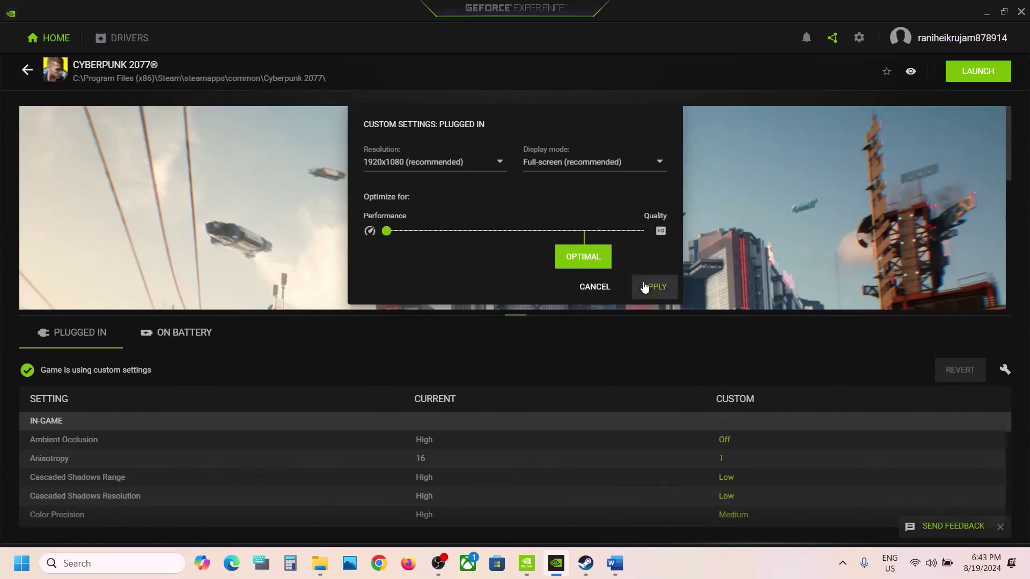
{"action": "left_click", "coordinate": [645, 286]}
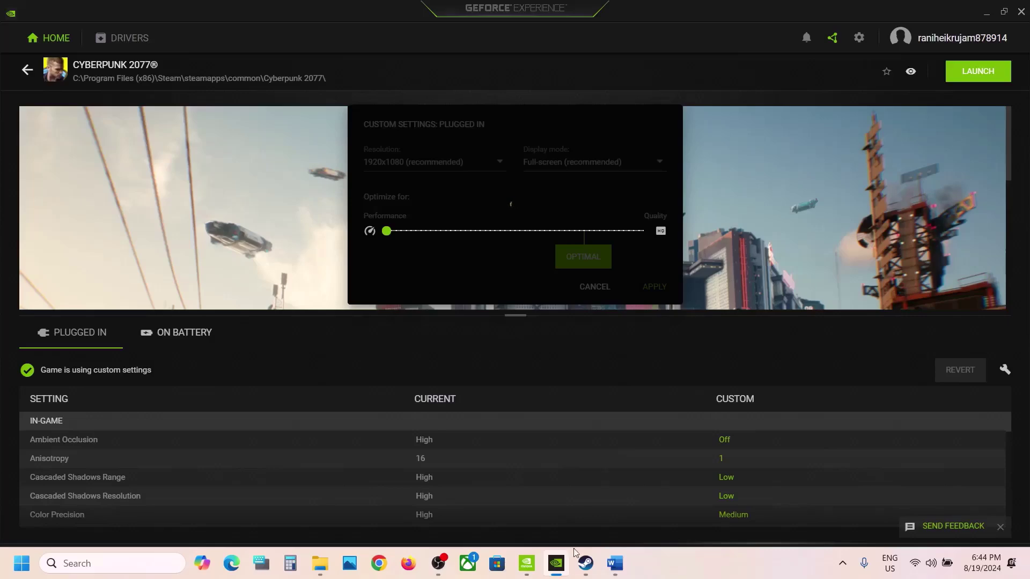
Step: Switch to the Word document and read Step 6 on disabling the Steam, Nvidia, MSI Afterburner and Discord overlays
{"action": "left_click", "coordinate": [586, 563]}
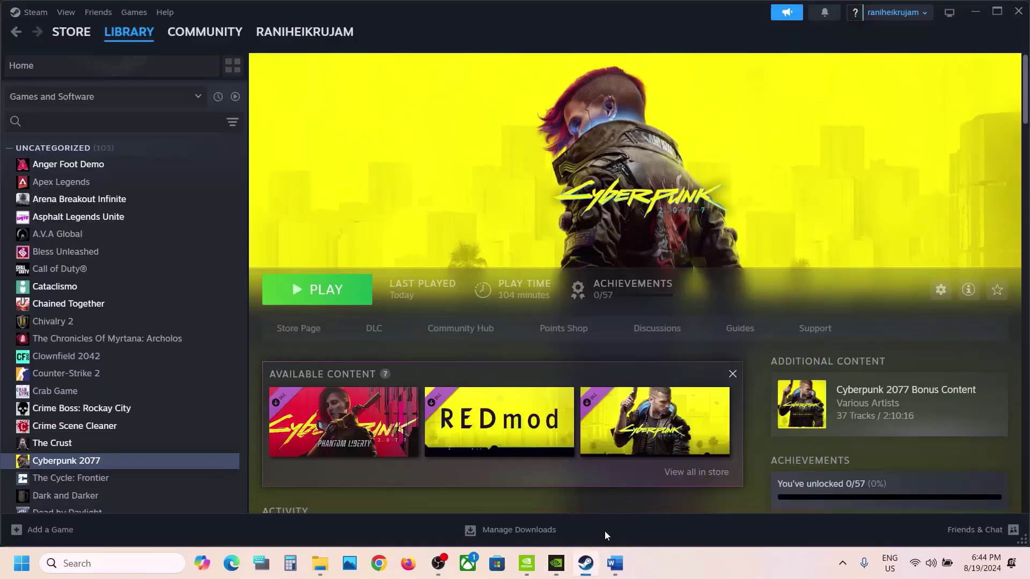
{"action": "left_click", "coordinate": [615, 563]}
{"action": "scroll", "coordinate": [410, 366], "scroll_direction": "down", "scroll_amount": 2}
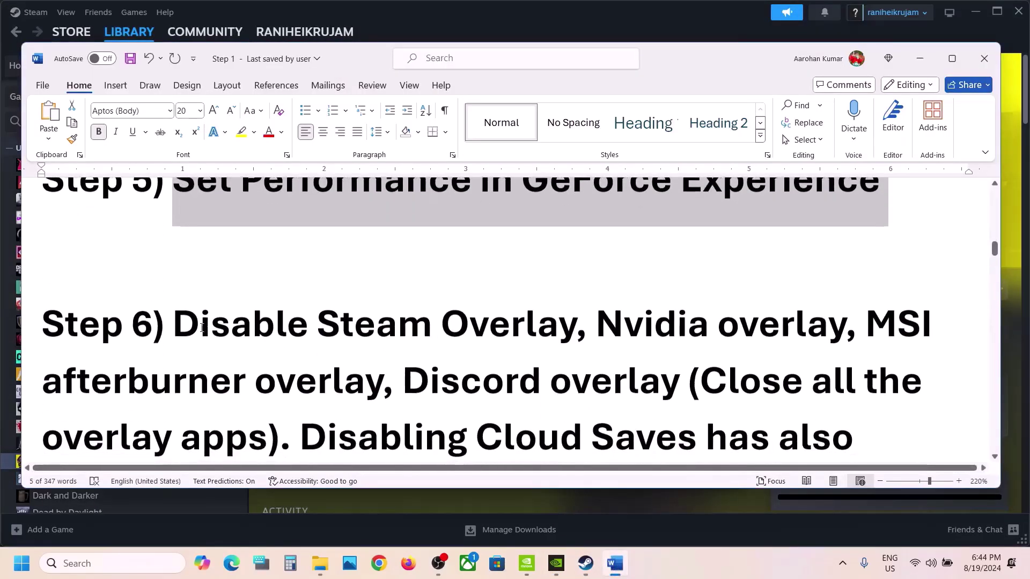
{"action": "left_click_drag", "start_coordinate": [173, 326], "coordinate": [677, 349]}
{"action": "scroll", "coordinate": [404, 380], "scroll_direction": "down", "scroll_amount": 1}
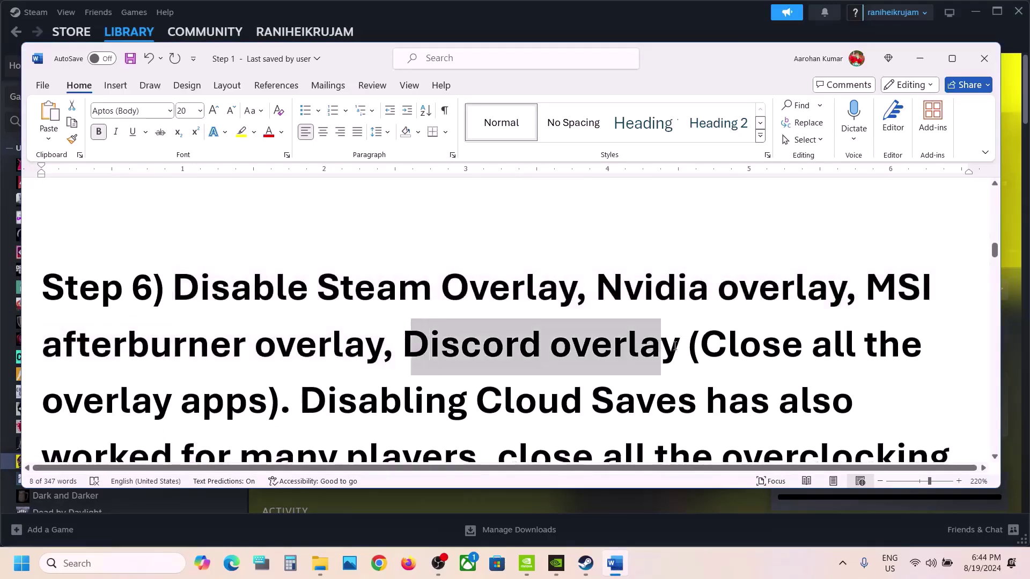
{"action": "left_click", "coordinate": [333, 346]}
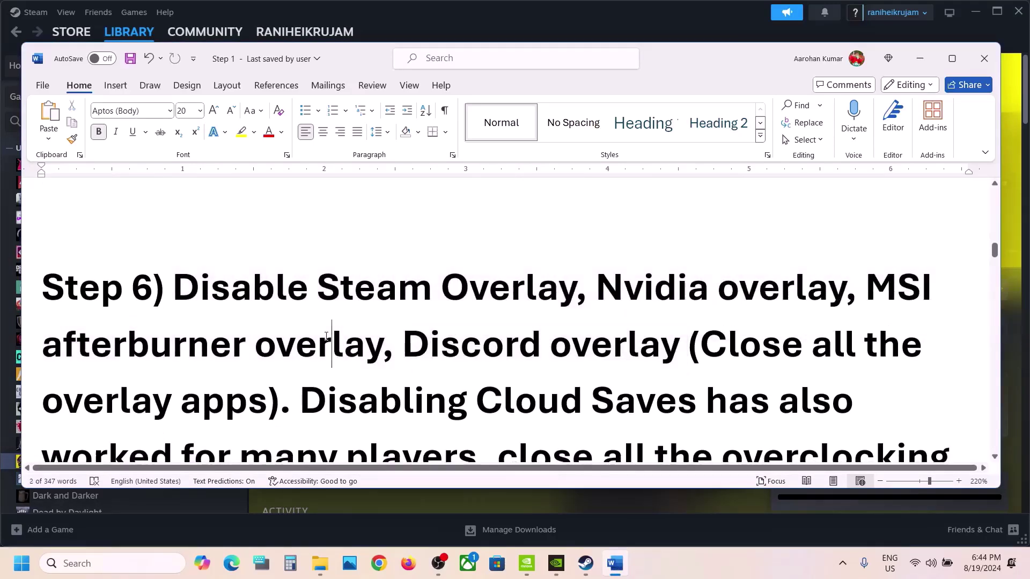
{"action": "double_click", "coordinate": [706, 348]}
Step: Switch to Steam, disable the Steam Overlay while in-game in Cyberpunk 2077's properties, and close the properties window
{"action": "left_click", "coordinate": [477, 8]}
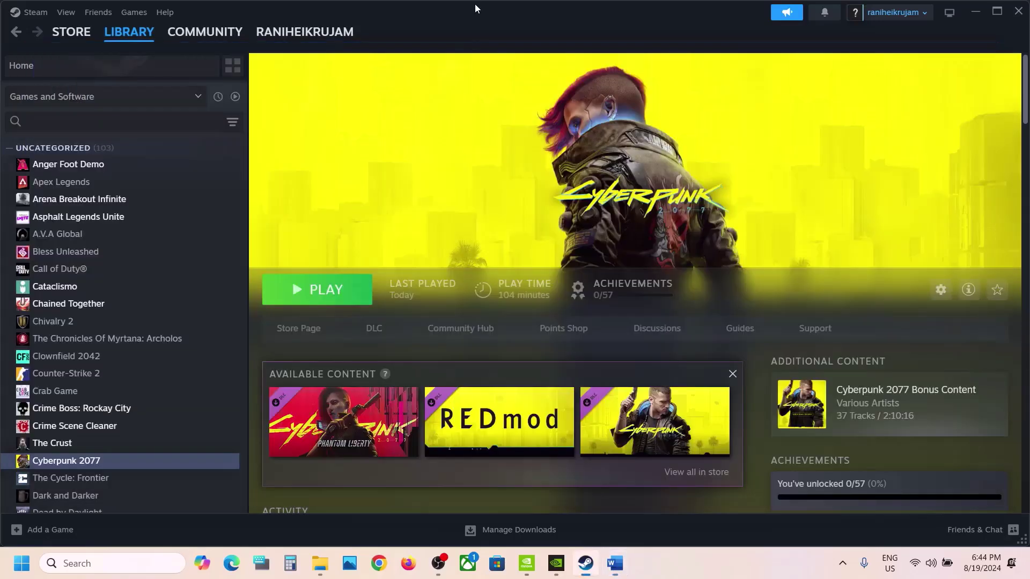
{"action": "right_click", "coordinate": [76, 461]}
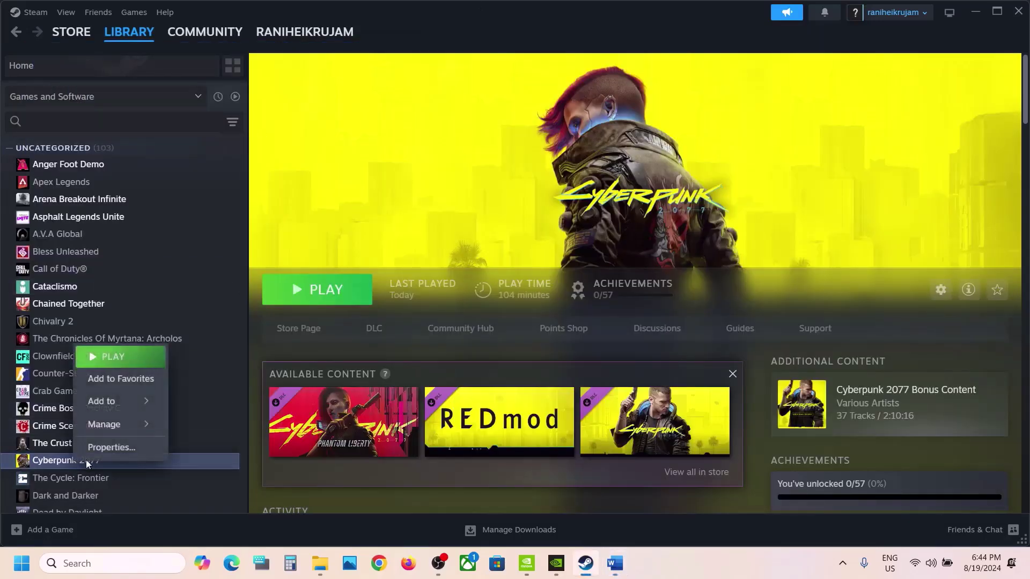
{"action": "left_click", "coordinate": [111, 448]}
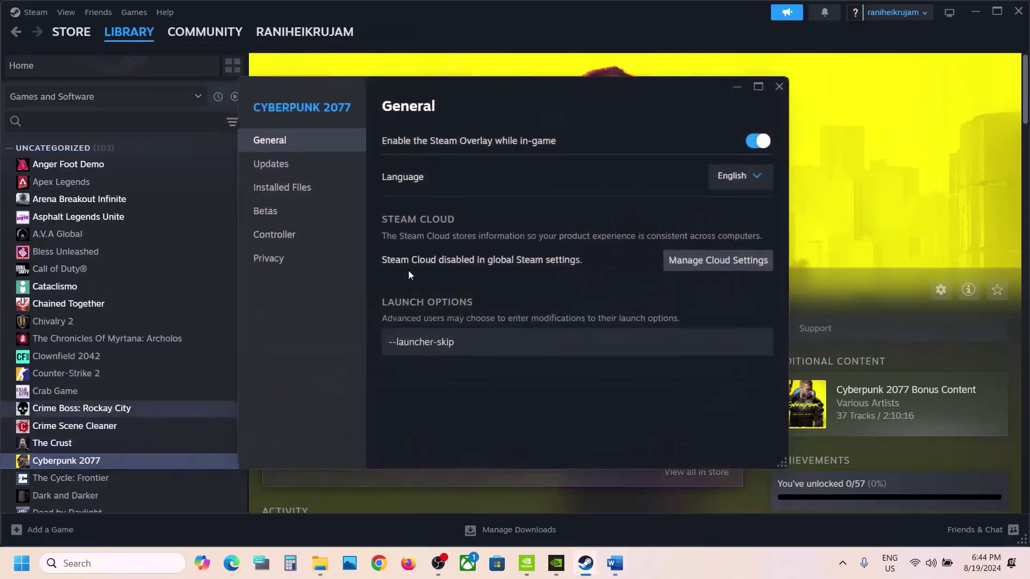
{"action": "left_click", "coordinate": [764, 141]}
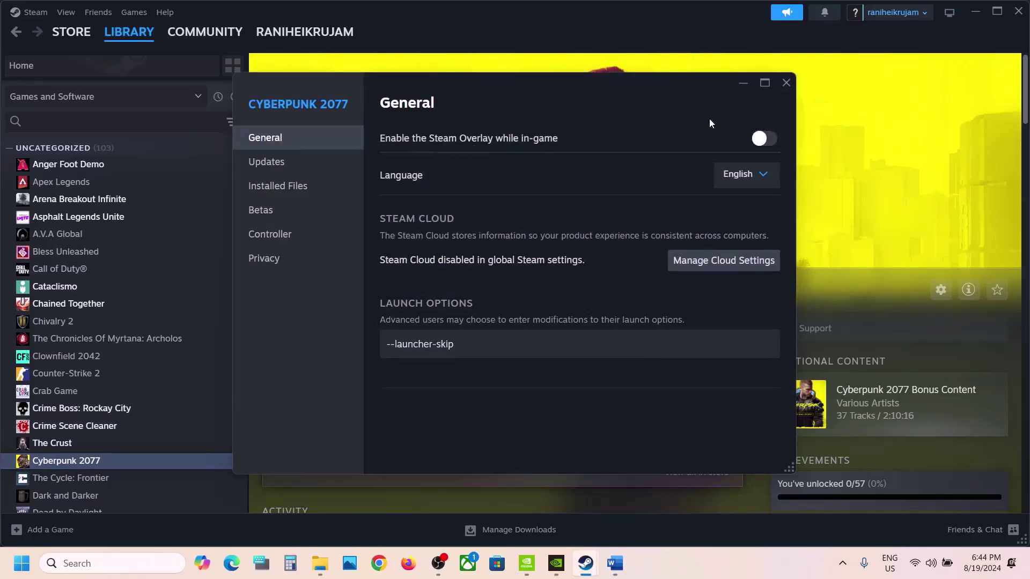
{"action": "left_click", "coordinate": [786, 83]}
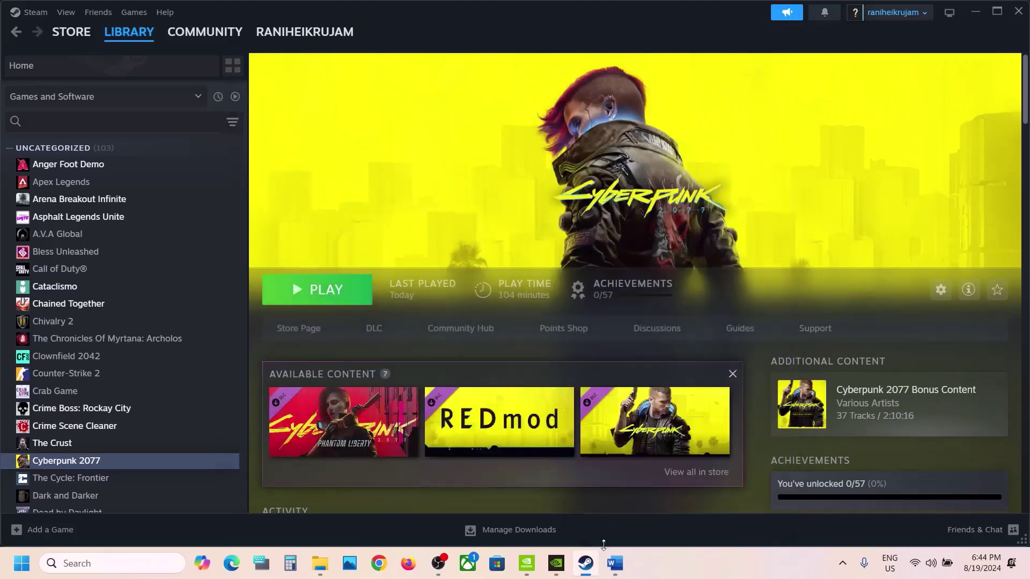
Step: Return to the Word document and highlight Step 6's advice on the Discord overlay, closing overlay apps and disabling Cloud Saves
{"action": "left_click", "coordinate": [614, 564]}
{"action": "left_click_drag", "start_coordinate": [410, 350], "coordinate": [612, 349]}
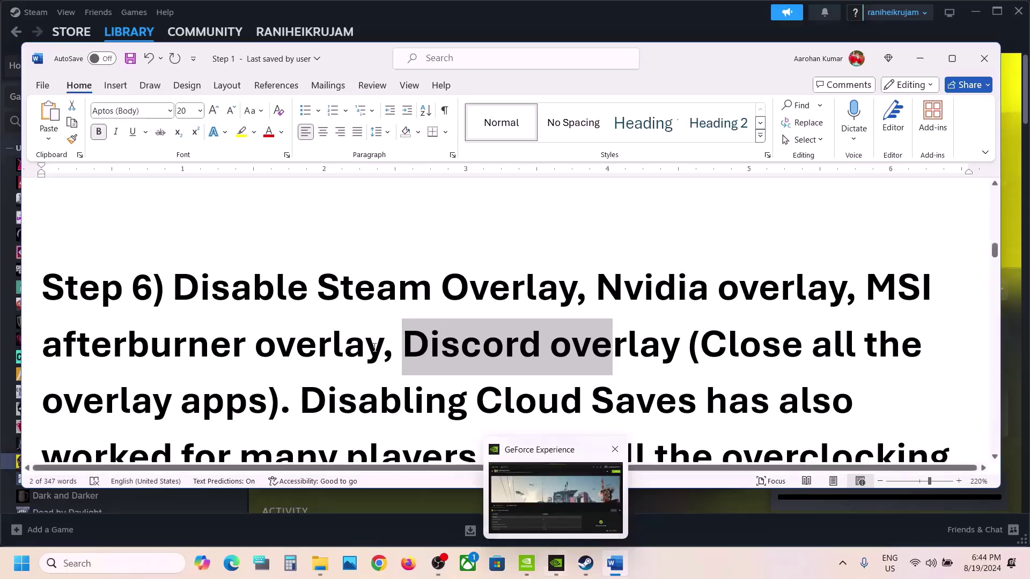
{"action": "left_click", "coordinate": [356, 397]}
{"action": "scroll", "coordinate": [536, 349], "scroll_direction": "down", "scroll_amount": 1}
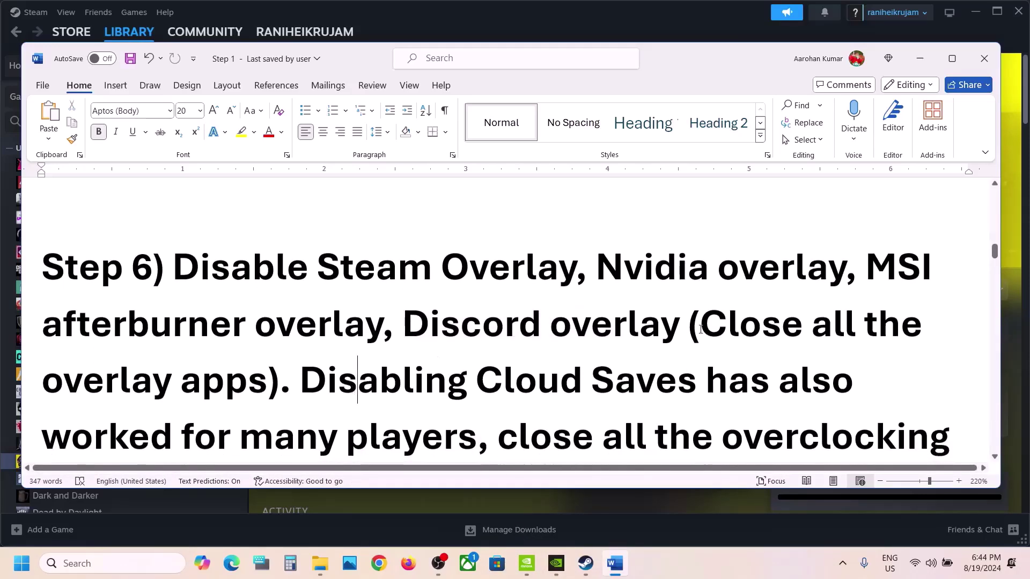
{"action": "left_click_drag", "start_coordinate": [700, 328], "coordinate": [261, 381]}
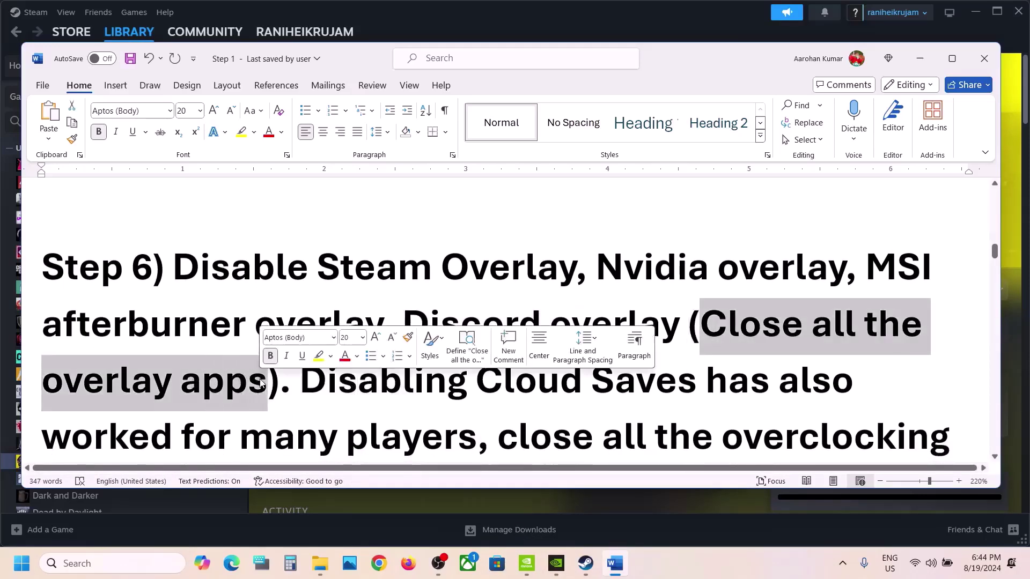
{"action": "left_click", "coordinate": [322, 239]}
{"action": "scroll", "coordinate": [322, 238], "scroll_direction": "down", "scroll_amount": 2}
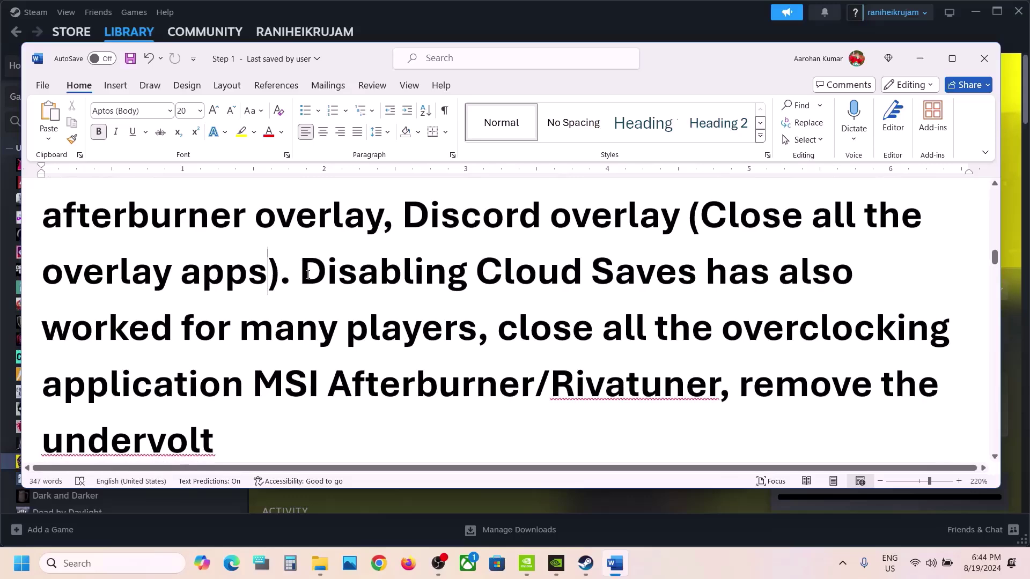
{"action": "left_click_drag", "start_coordinate": [301, 274], "coordinate": [705, 275]}
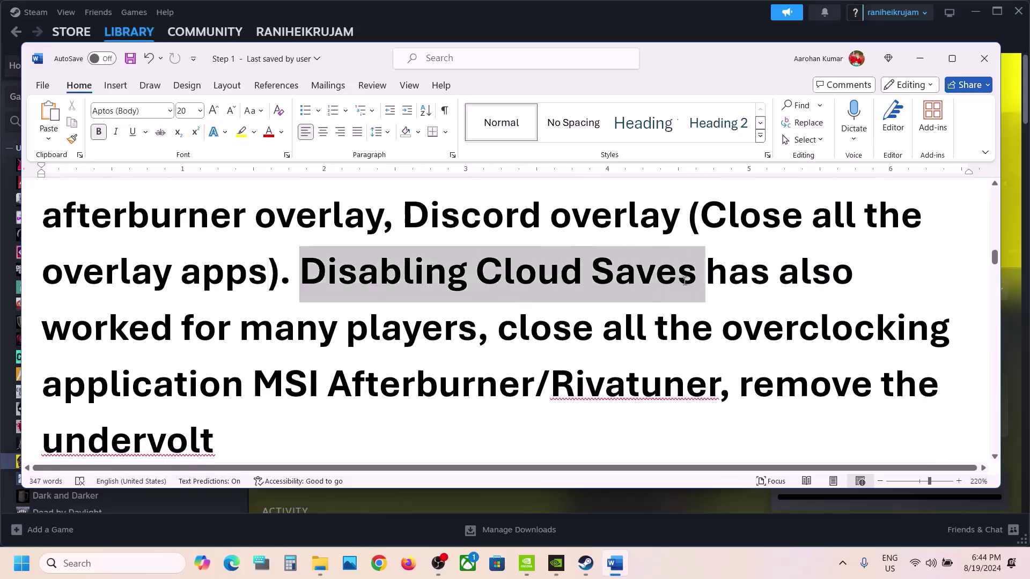
Step: Switch to Steam and open the Steam Cloud settings from Cyberpunk 2077's general properties
{"action": "left_click", "coordinate": [596, 578]}
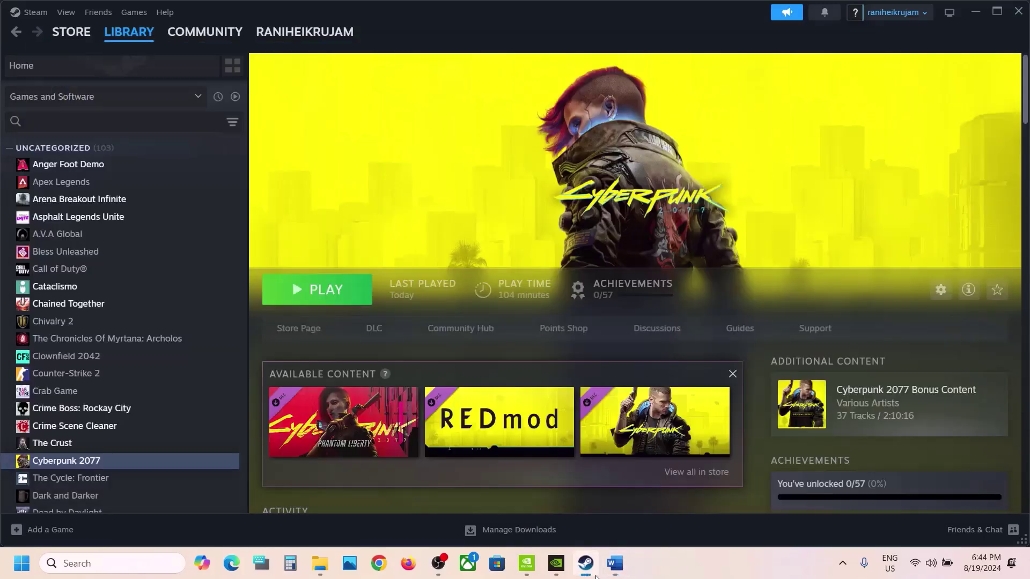
{"action": "right_click", "coordinate": [128, 461]}
{"action": "left_click", "coordinate": [166, 447]}
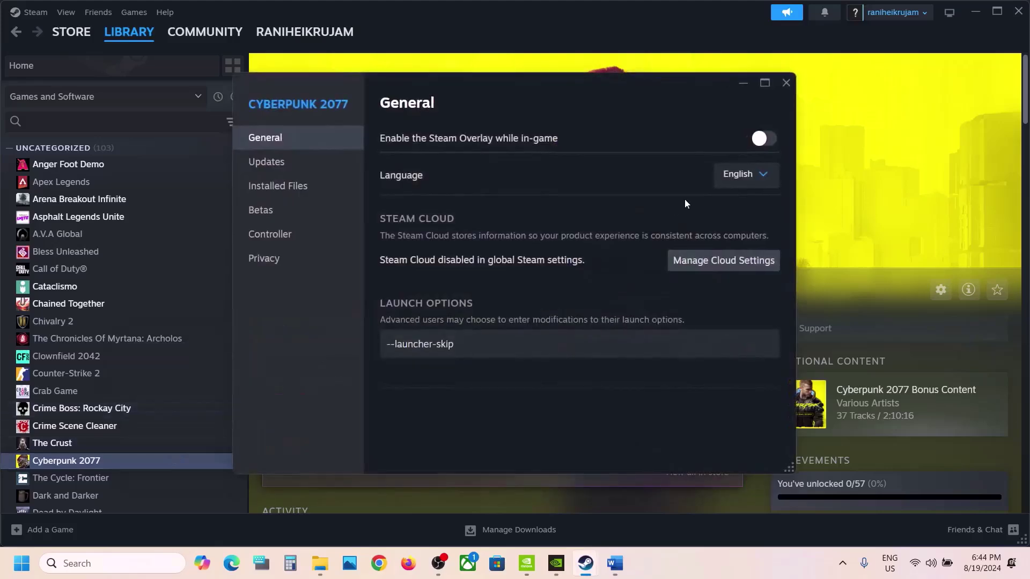
{"action": "left_click", "coordinate": [727, 262]}
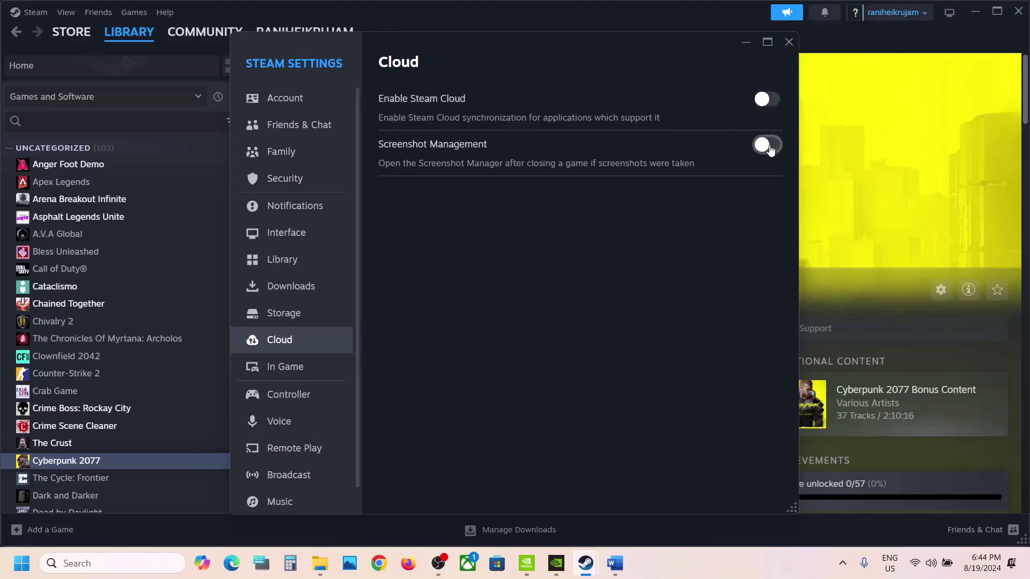
Step: Close the Steam settings, return to the Word document and highlight Step 6's overclocking and undervolt advice and Step 7's graphics card instruction
{"action": "left_click", "coordinate": [789, 41]}
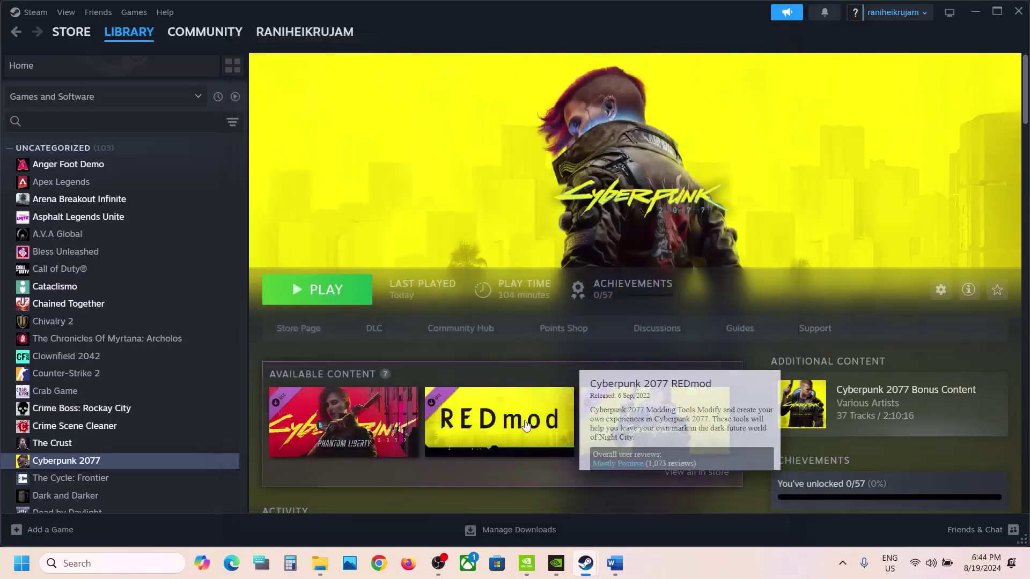
{"action": "left_click", "coordinate": [615, 563]}
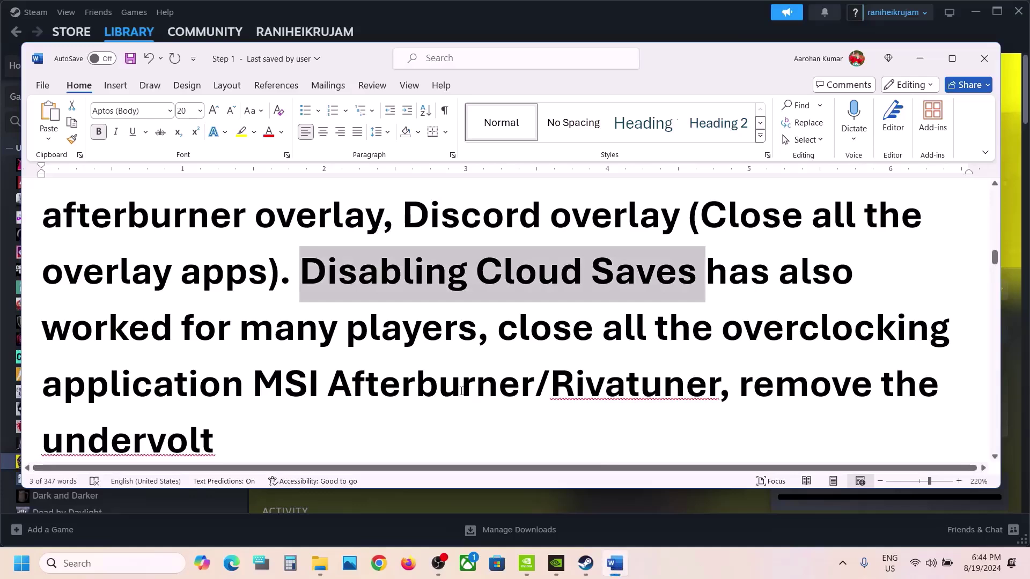
{"action": "left_click_drag", "start_coordinate": [497, 328], "coordinate": [719, 384]}
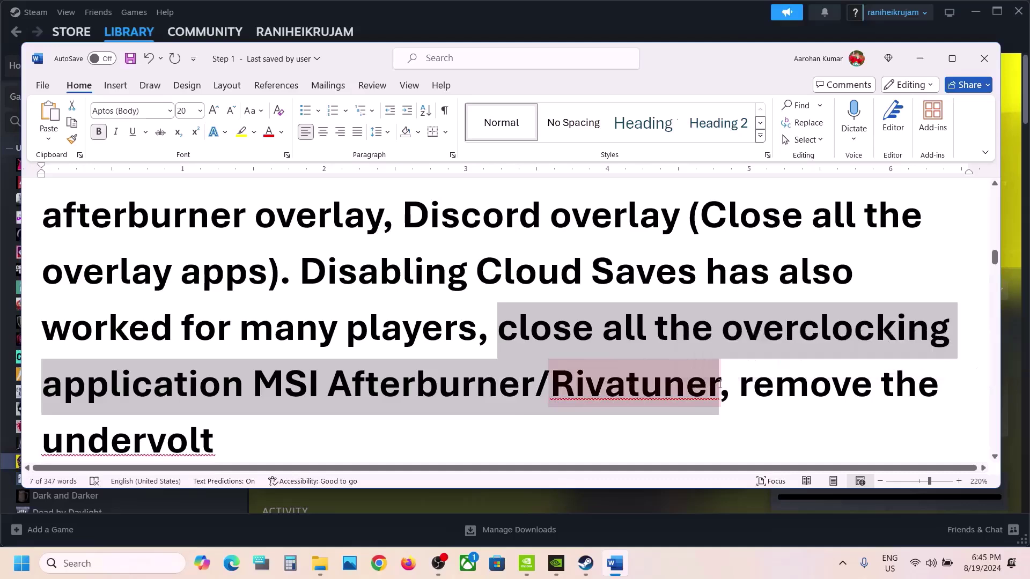
{"action": "left_click", "coordinate": [720, 384]}
{"action": "left_click_drag", "start_coordinate": [720, 336], "coordinate": [860, 421]}
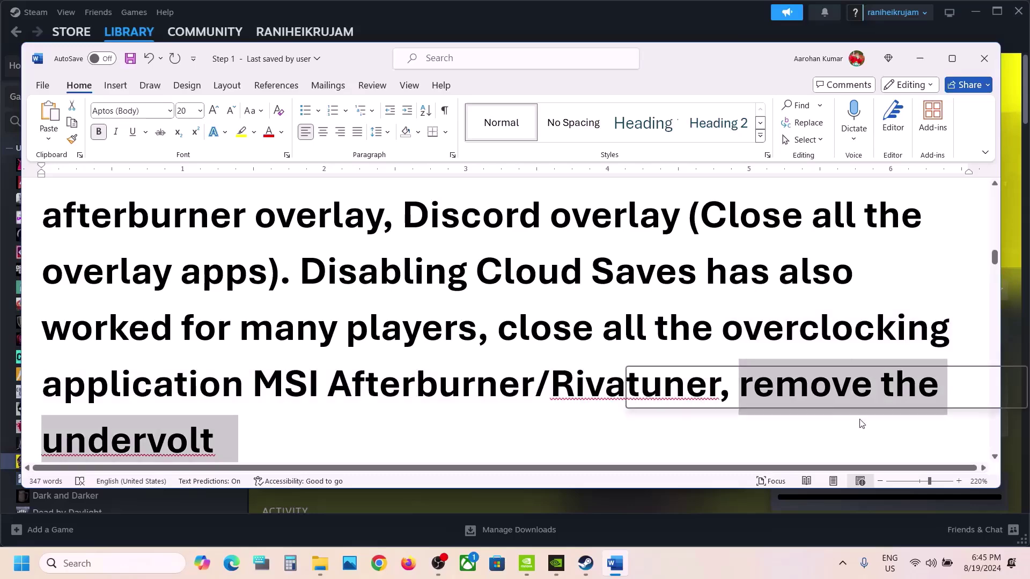
{"action": "left_click", "coordinate": [452, 409]}
{"action": "scroll", "coordinate": [453, 408], "scroll_direction": "down", "scroll_amount": 5}
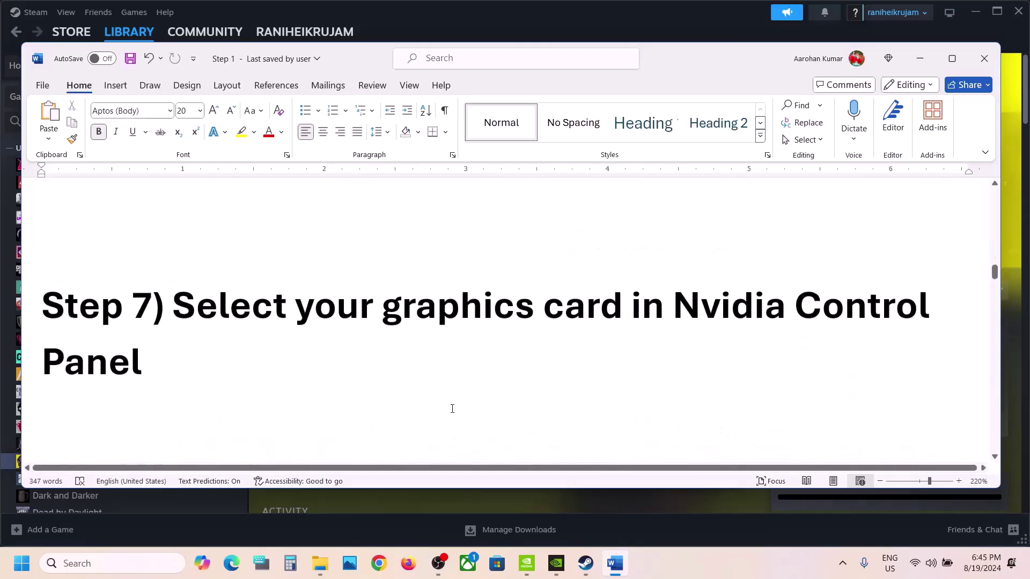
{"action": "left_click_drag", "start_coordinate": [176, 305], "coordinate": [759, 331]}
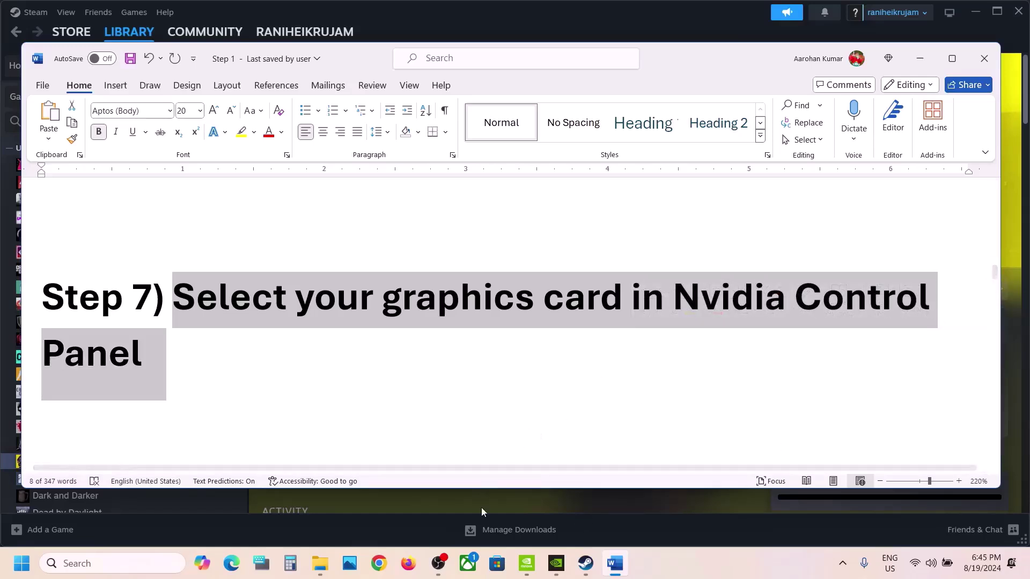
Step: Switch to NVIDIA Control Panel, set the PhysX processor to NVIDIA GeForce RTX 3050 Laptop GPU and apply the change
{"action": "left_click", "coordinate": [521, 567]}
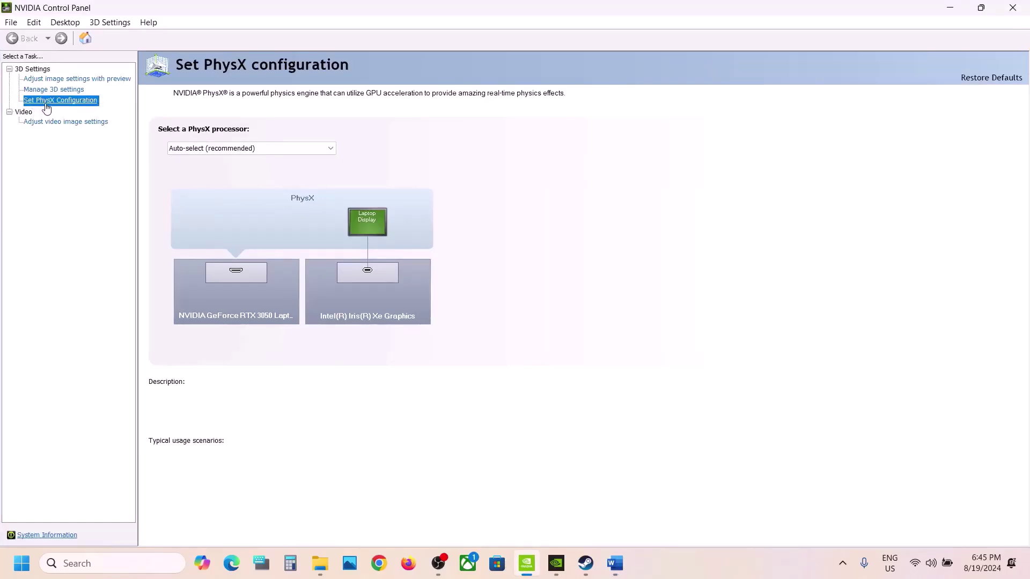
{"action": "left_click", "coordinate": [243, 148]}
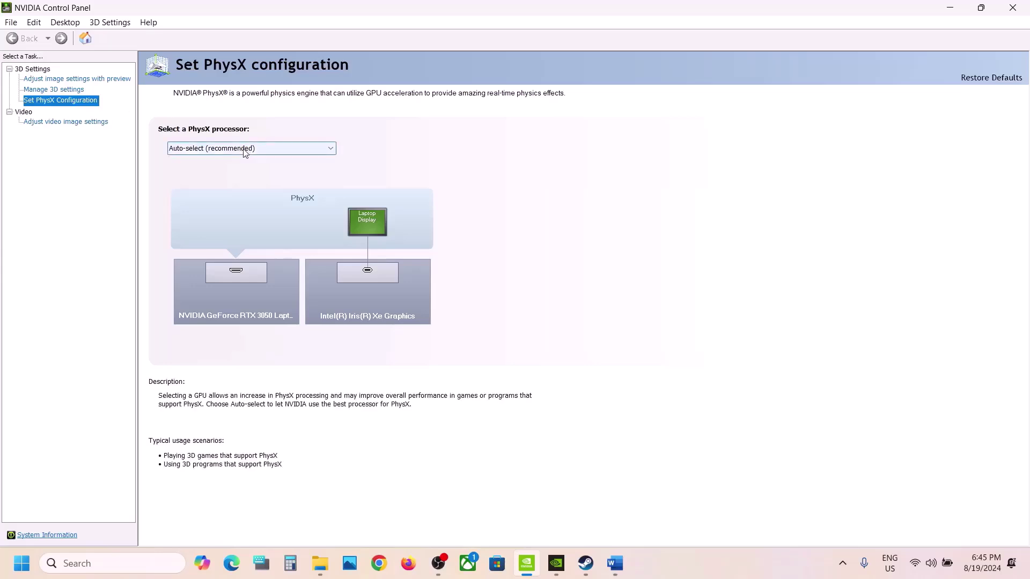
{"action": "left_click", "coordinate": [252, 171]}
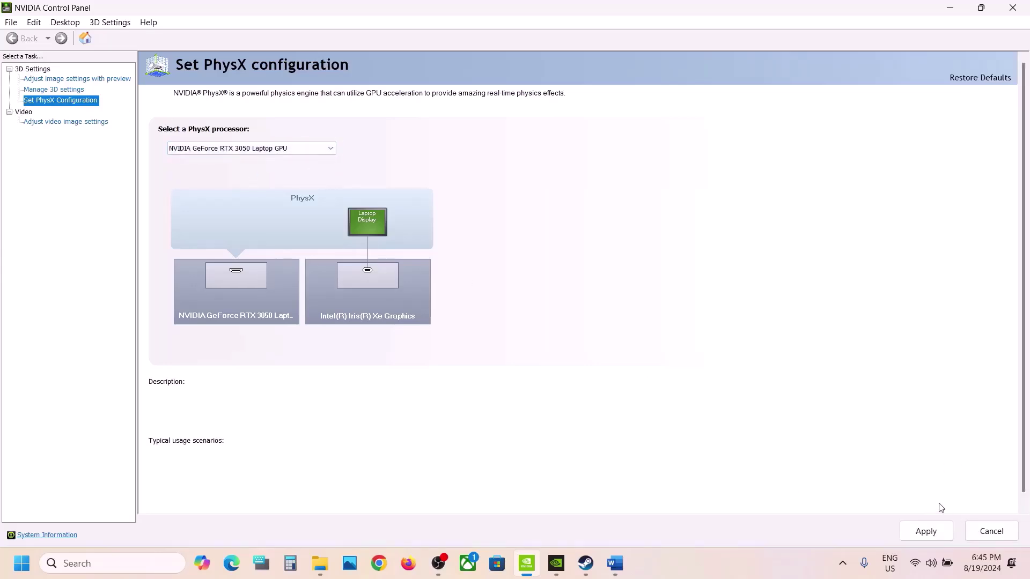
{"action": "left_click", "coordinate": [926, 531]}
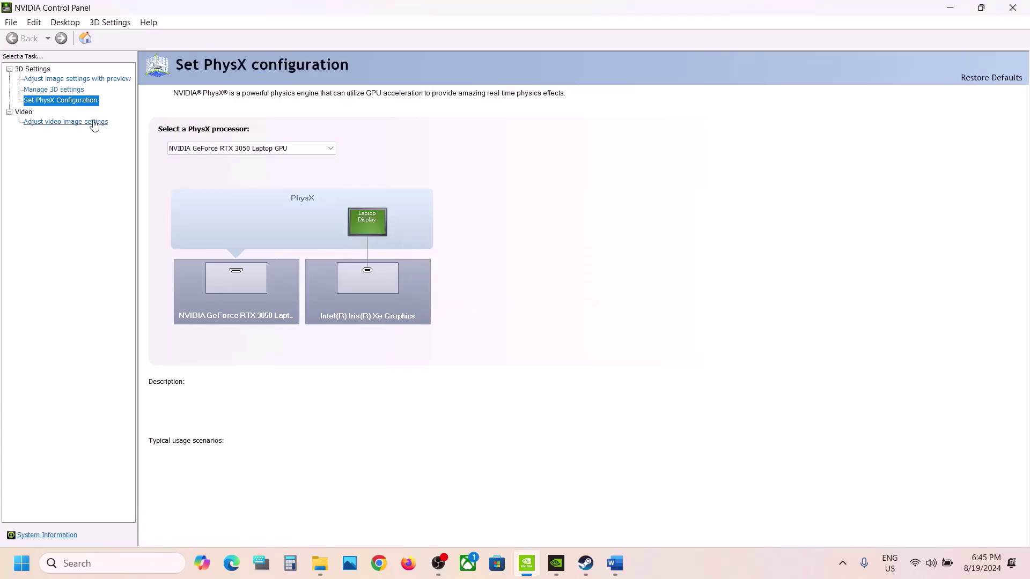
Step: In the program-specific 3D settings, start adding a program and select Cyberpunk 2077 from the recently used programs
{"action": "left_click", "coordinate": [58, 91]}
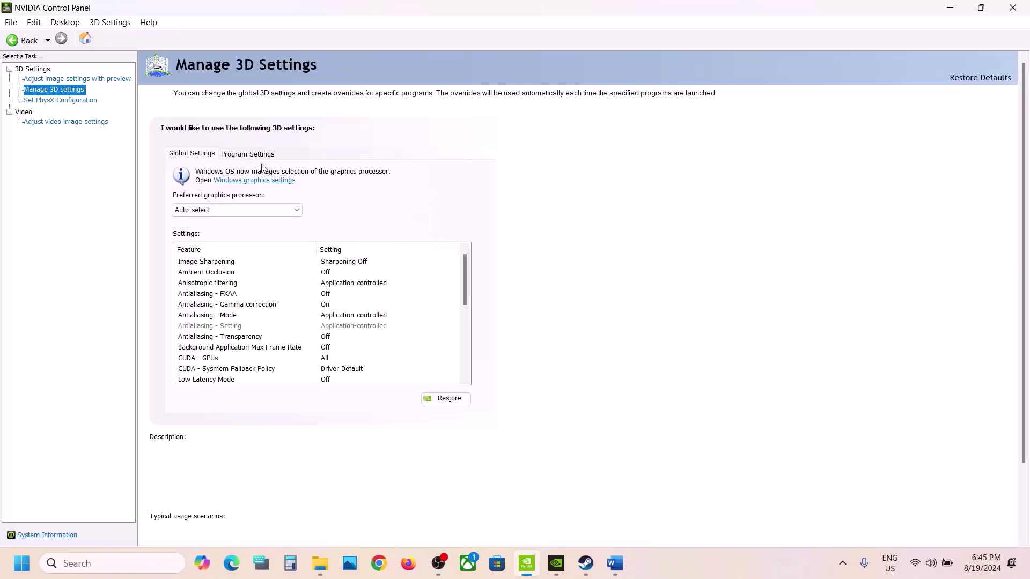
{"action": "left_click", "coordinate": [255, 156]}
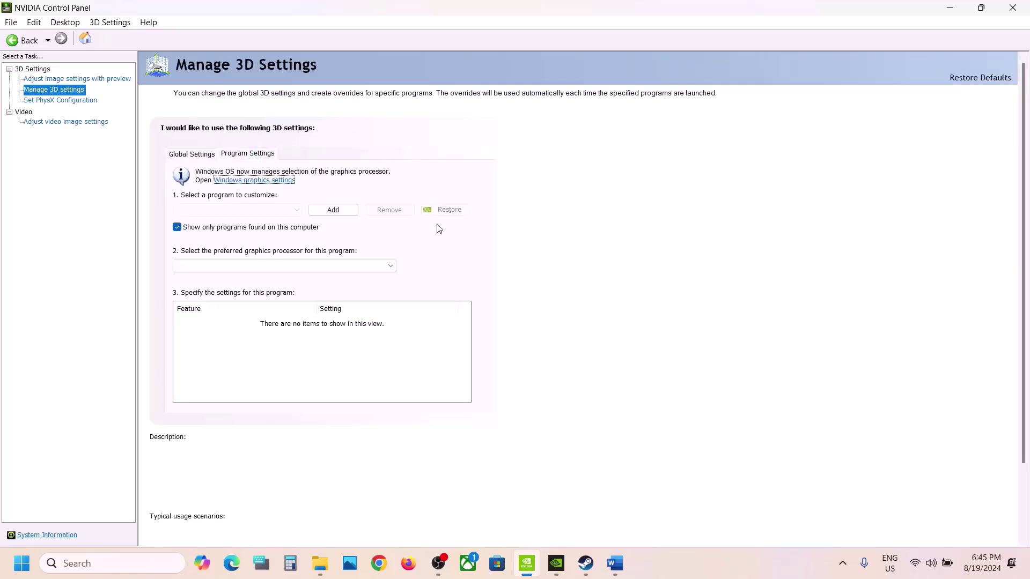
{"action": "left_click", "coordinate": [348, 212]}
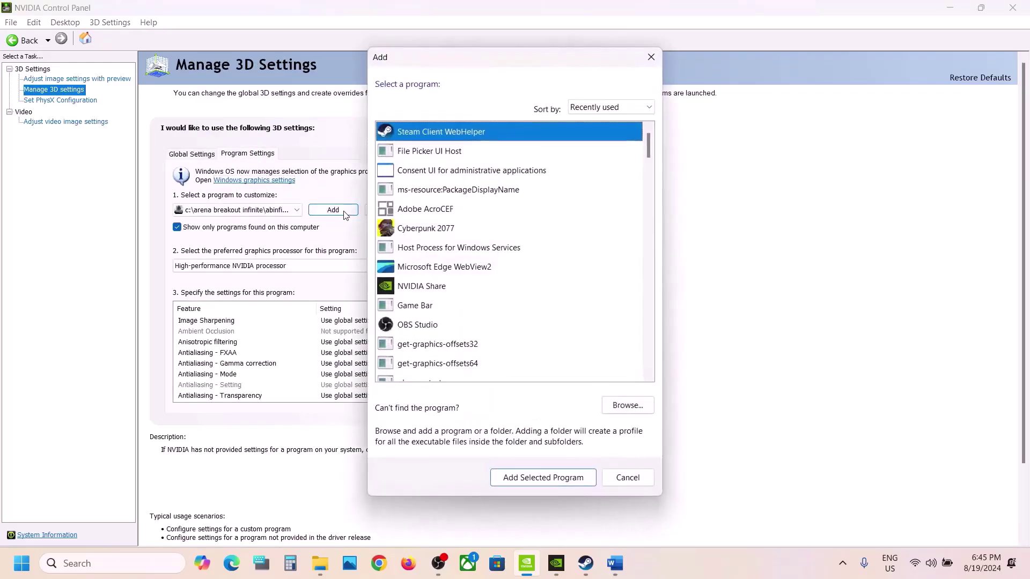
{"action": "left_click", "coordinate": [441, 231]}
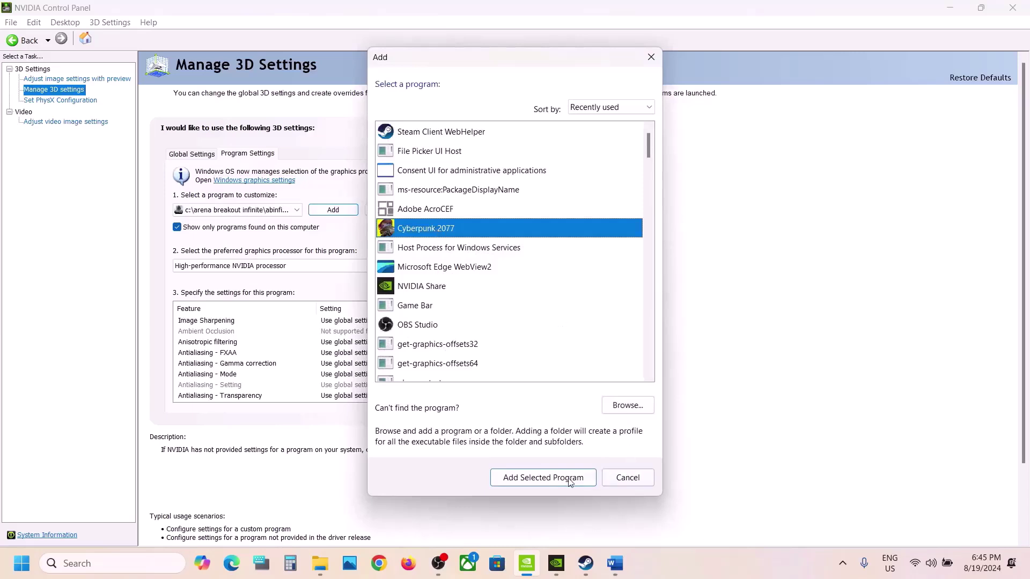
{"action": "left_click", "coordinate": [612, 404]}
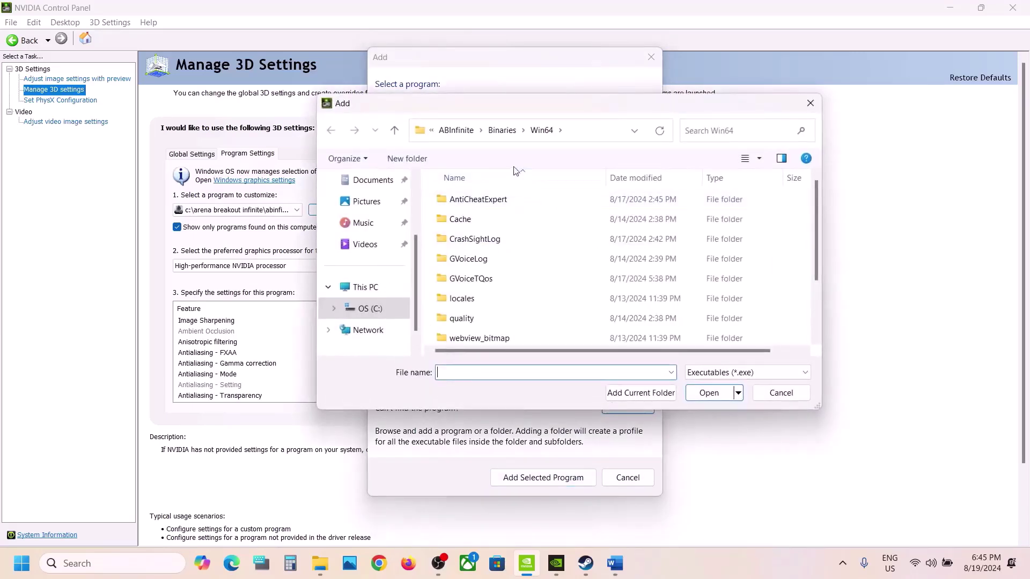
{"action": "left_click", "coordinate": [456, 130]}
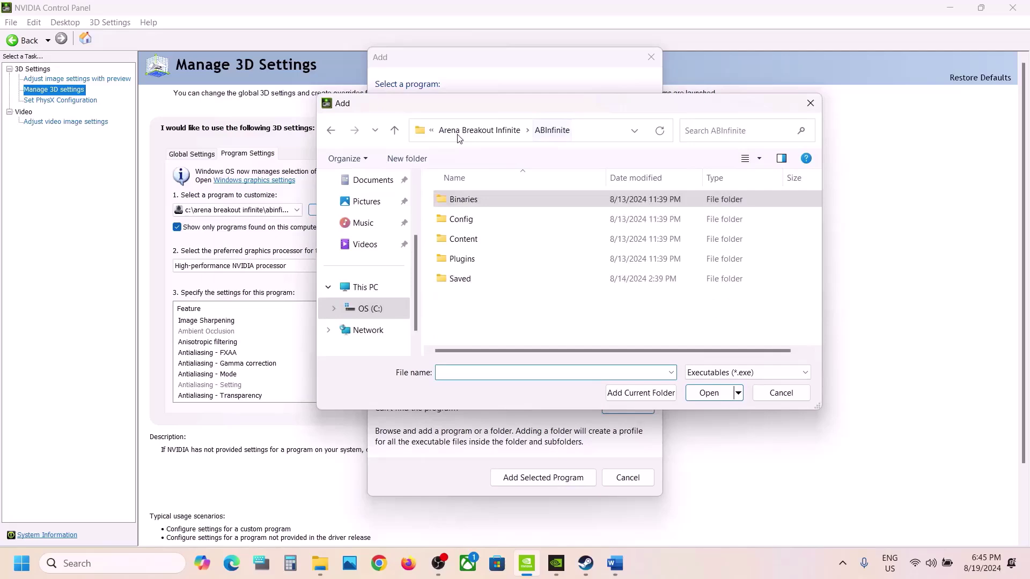
{"action": "left_click", "coordinate": [379, 308]}
{"action": "left_click", "coordinate": [810, 103]}
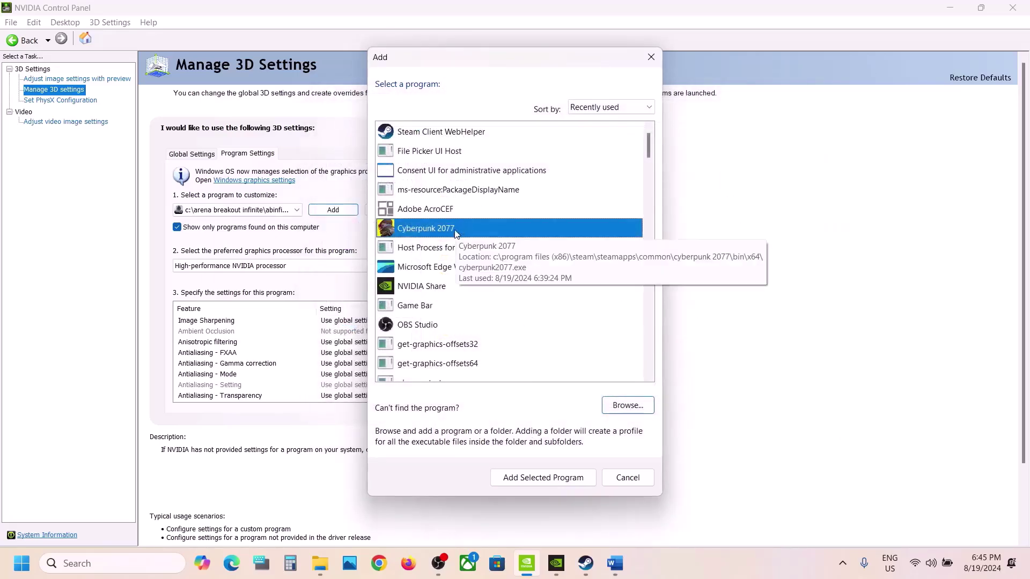
Step: Add Cyberpunk 2077, set its preferred graphics processor to High-performance NVIDIA processor, and close NVIDIA Control Panel
{"action": "left_click", "coordinate": [536, 478]}
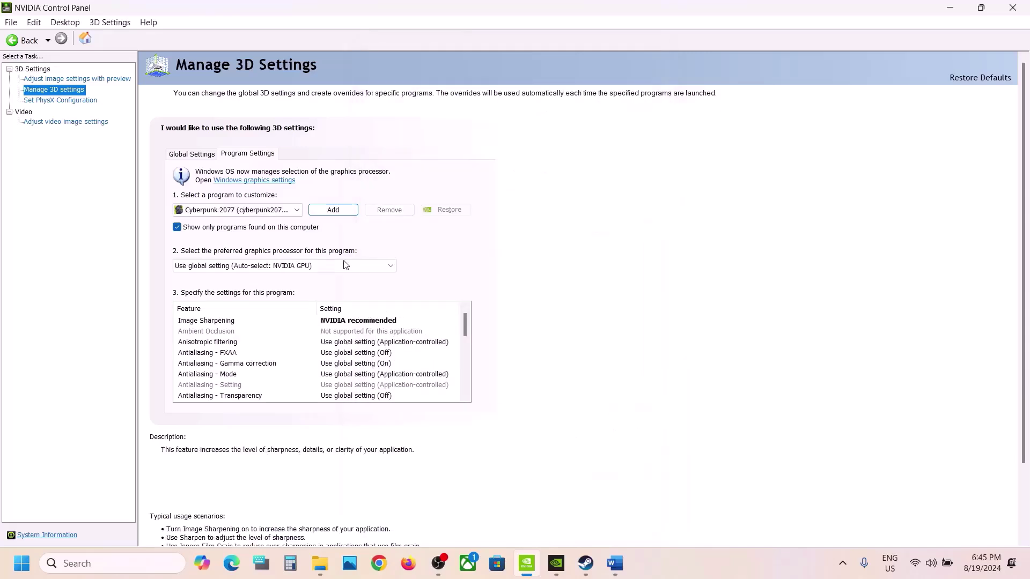
{"action": "left_click", "coordinate": [322, 266]}
{"action": "left_click", "coordinate": [271, 289]}
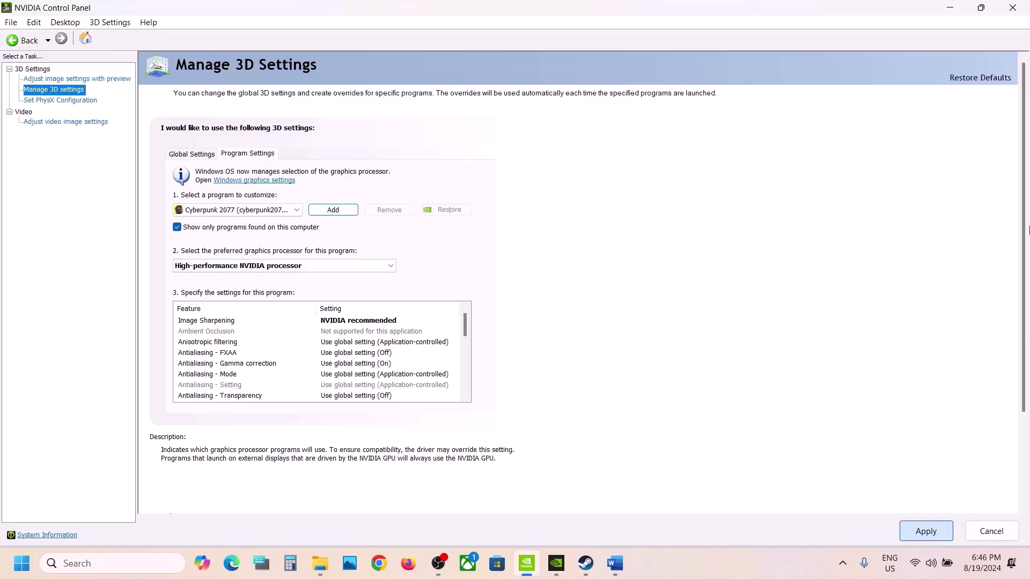
{"action": "left_click", "coordinate": [1011, 8]}
Step: In the Word document, highlight Step 8's advice on lowering the CPU core ratio to 54/53/52 in Intel Extreme Tuning Utility and applying it
{"action": "scroll", "coordinate": [480, 306], "scroll_direction": "down", "scroll_amount": 3}
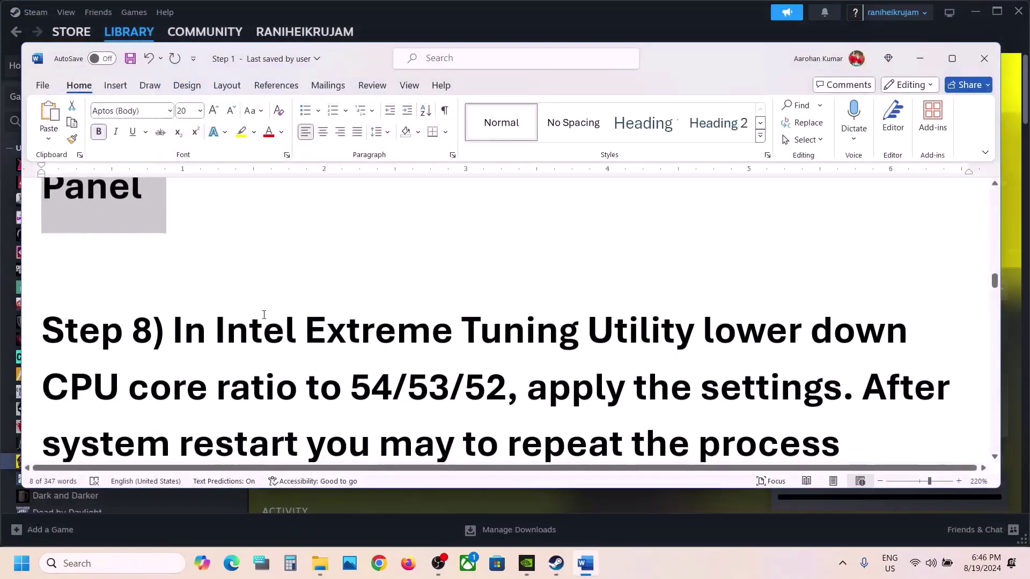
{"action": "scroll", "coordinate": [263, 313], "scroll_direction": "down", "scroll_amount": 1}
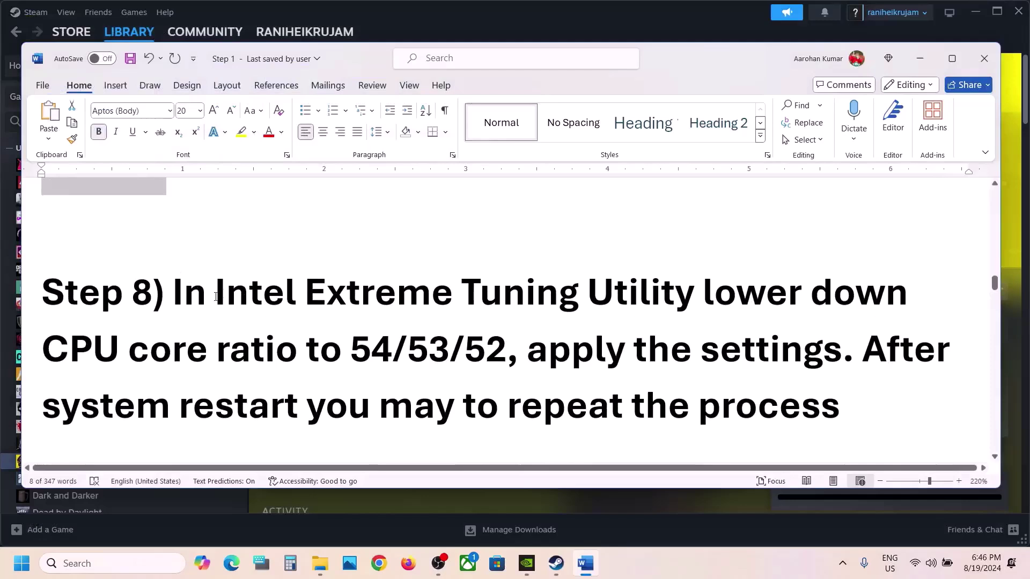
{"action": "left_click_drag", "start_coordinate": [215, 296], "coordinate": [492, 352]}
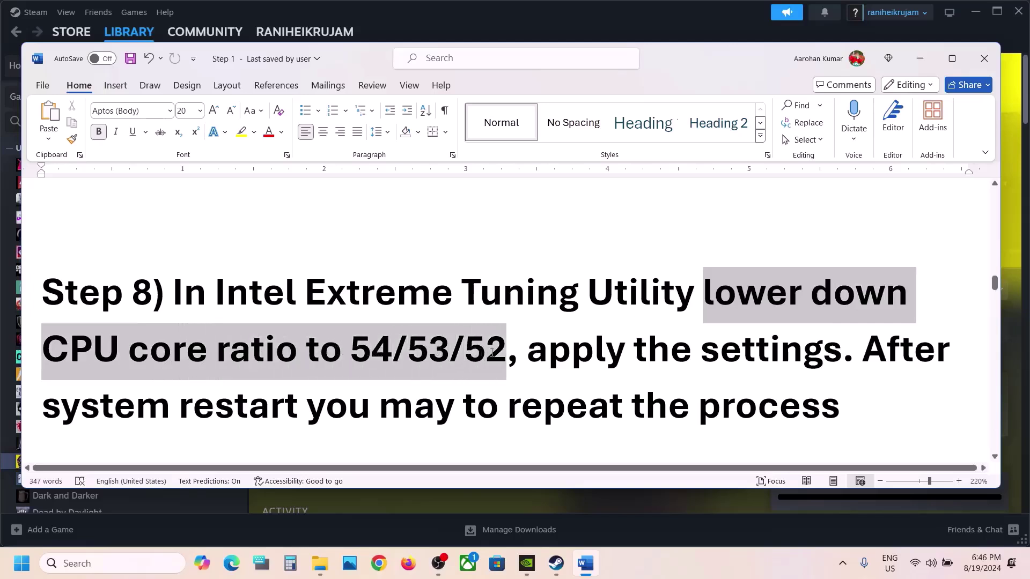
{"action": "left_click", "coordinate": [494, 352]}
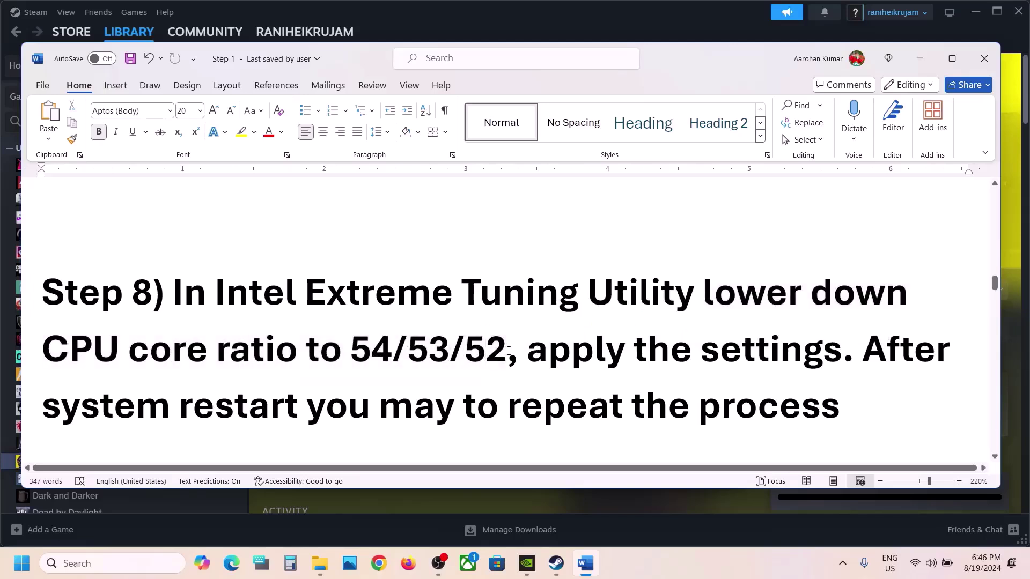
{"action": "left_click_drag", "start_coordinate": [507, 349], "coordinate": [351, 346]}
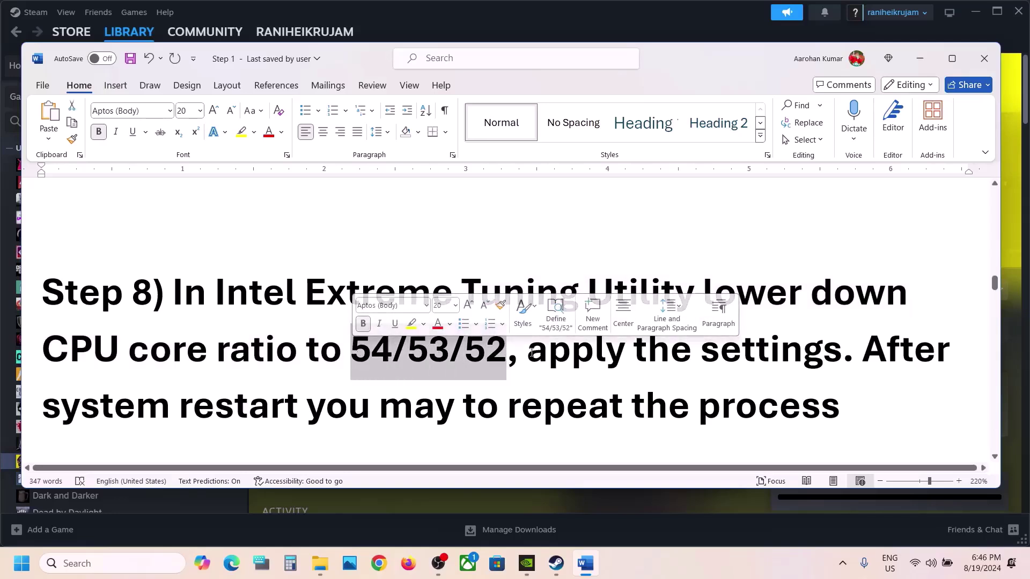
{"action": "left_click_drag", "start_coordinate": [530, 350], "coordinate": [753, 369]}
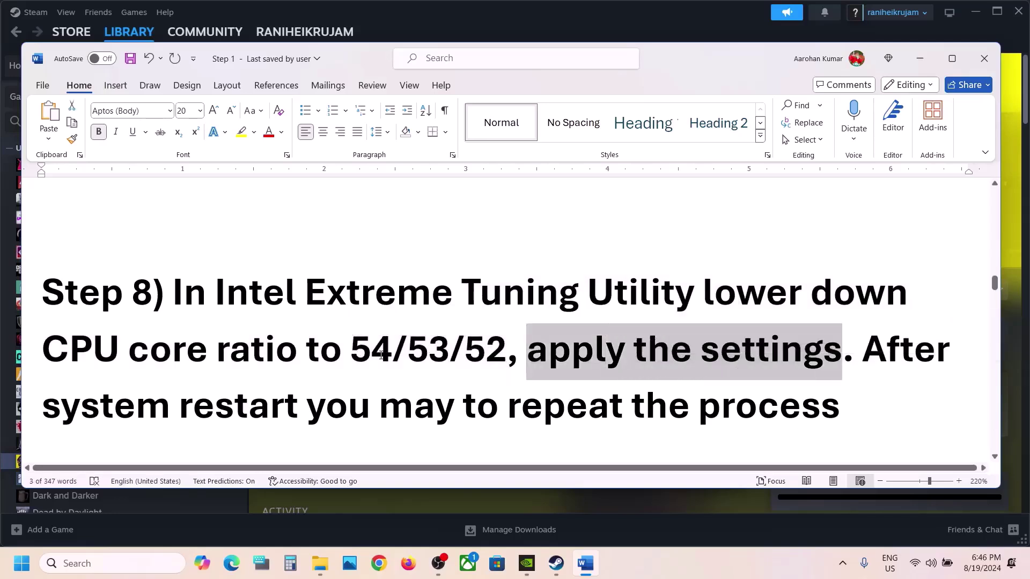
{"action": "left_click_drag", "start_coordinate": [381, 355], "coordinate": [841, 351]}
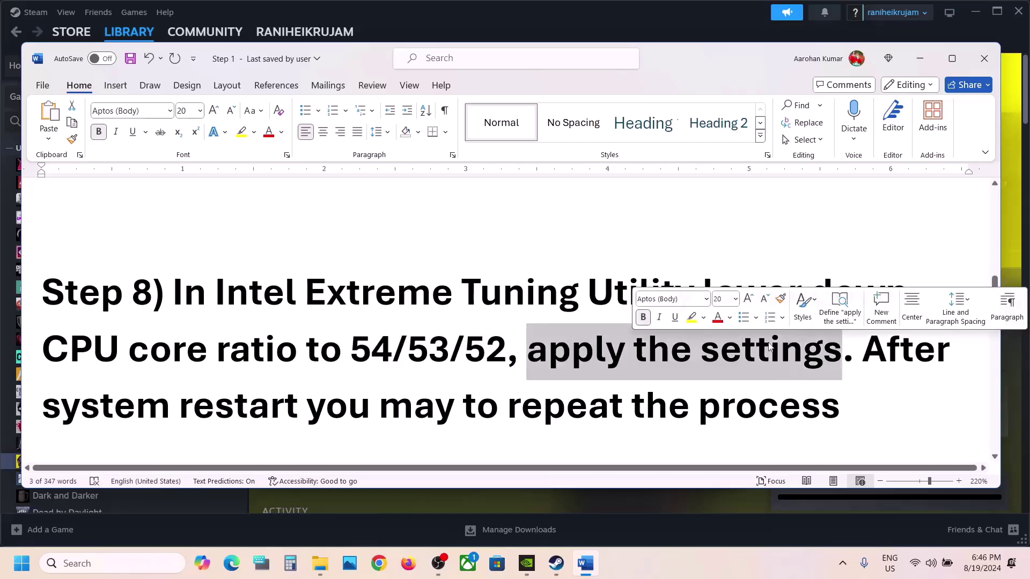
Step: Highlight Step 8's note on repeating the process after a system restart
{"action": "left_click_drag", "start_coordinate": [97, 409], "coordinate": [382, 379]}
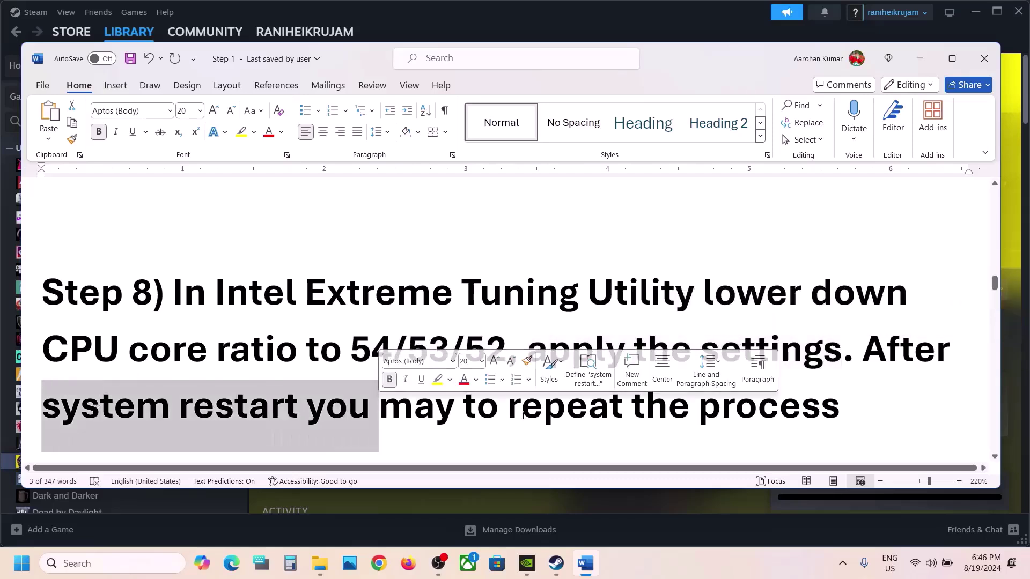
{"action": "left_click", "coordinate": [341, 346]}
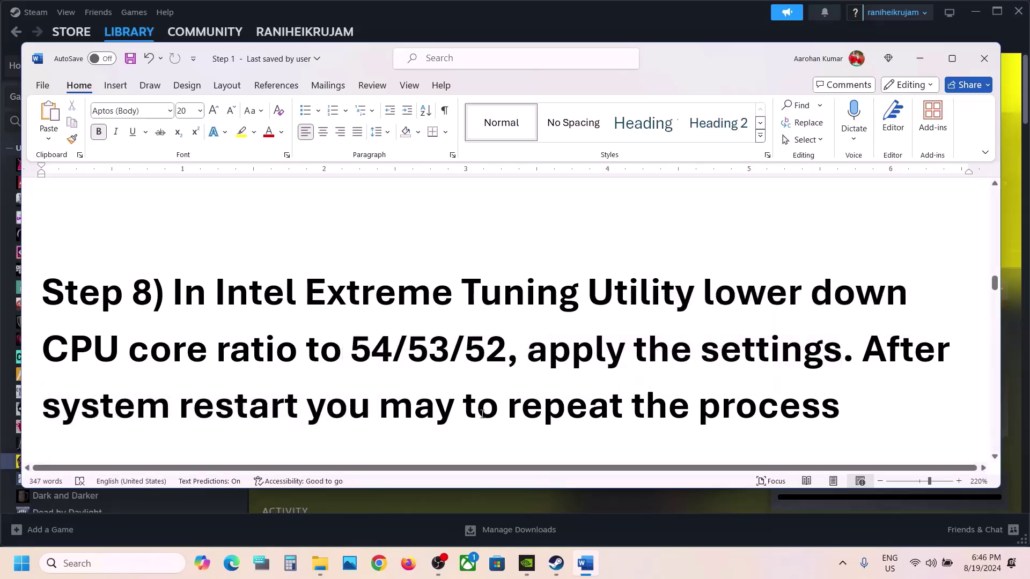
{"action": "left_click_drag", "start_coordinate": [482, 413], "coordinate": [840, 414]}
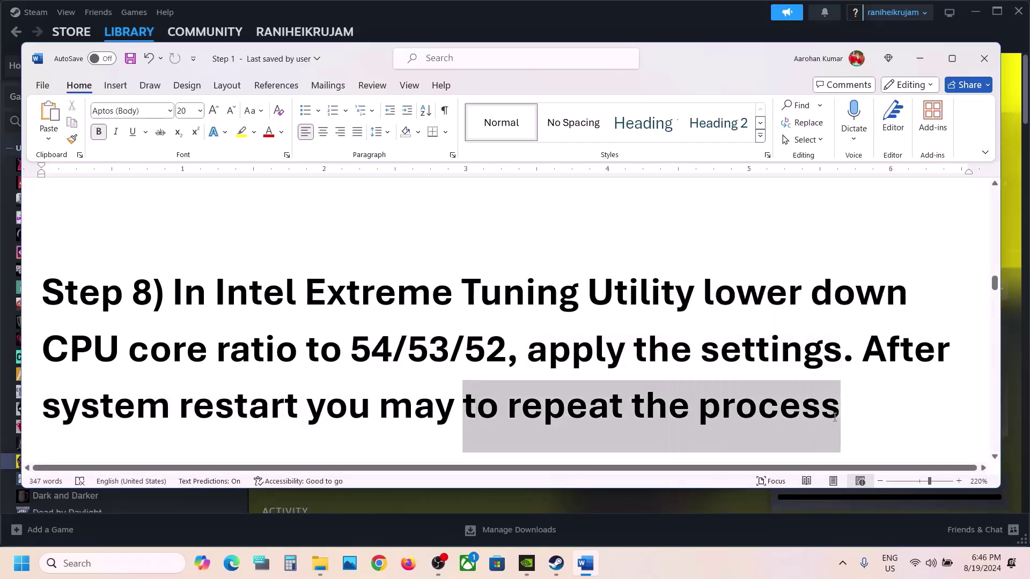
{"action": "left_click", "coordinate": [490, 383]}
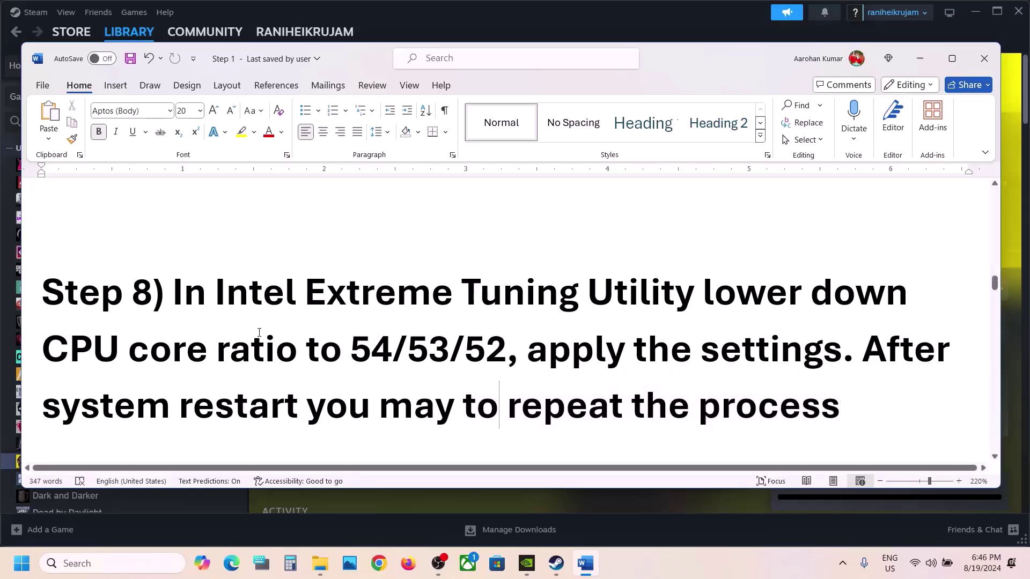
{"action": "left_click_drag", "start_coordinate": [259, 333], "coordinate": [518, 348]}
{"action": "left_click", "coordinate": [521, 350]}
Step: Highlight the opening of Step 9 on disconnecting the controller and maximize the document window to read the full step
{"action": "scroll", "coordinate": [521, 351], "scroll_direction": "down", "scroll_amount": 2}
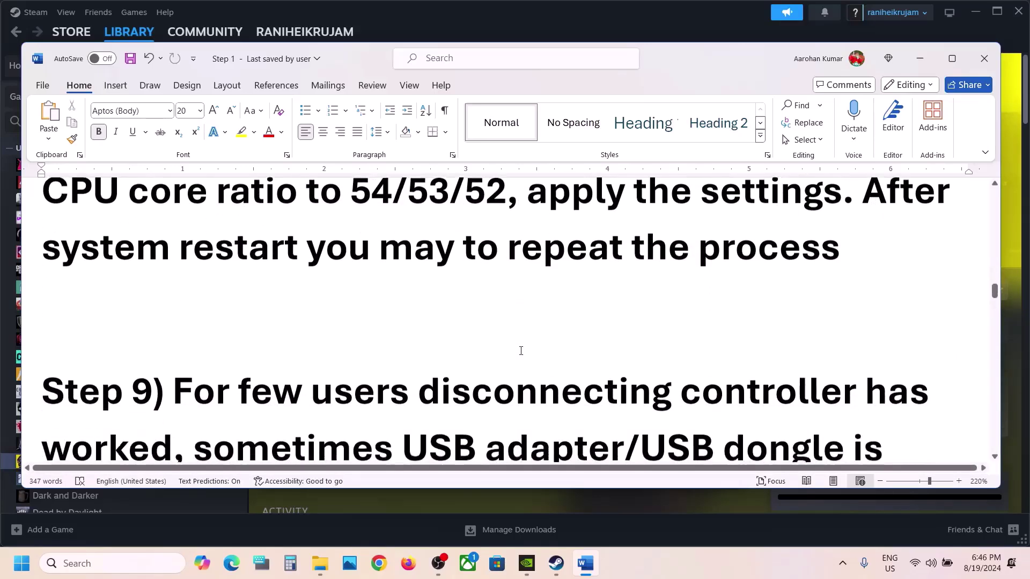
{"action": "scroll", "coordinate": [521, 351], "scroll_direction": "down", "scroll_amount": 2}
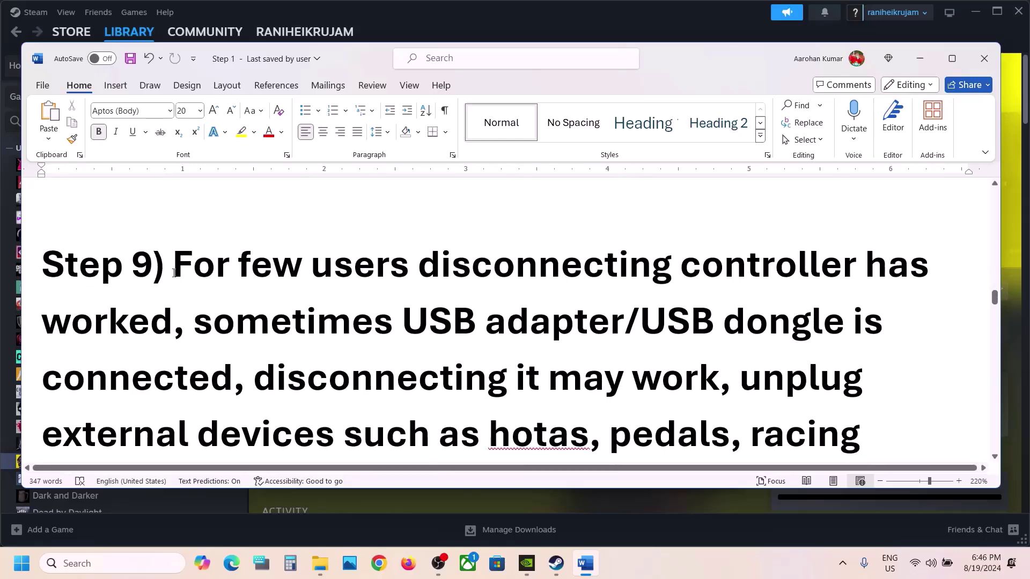
{"action": "left_click_drag", "start_coordinate": [173, 272], "coordinate": [589, 276]}
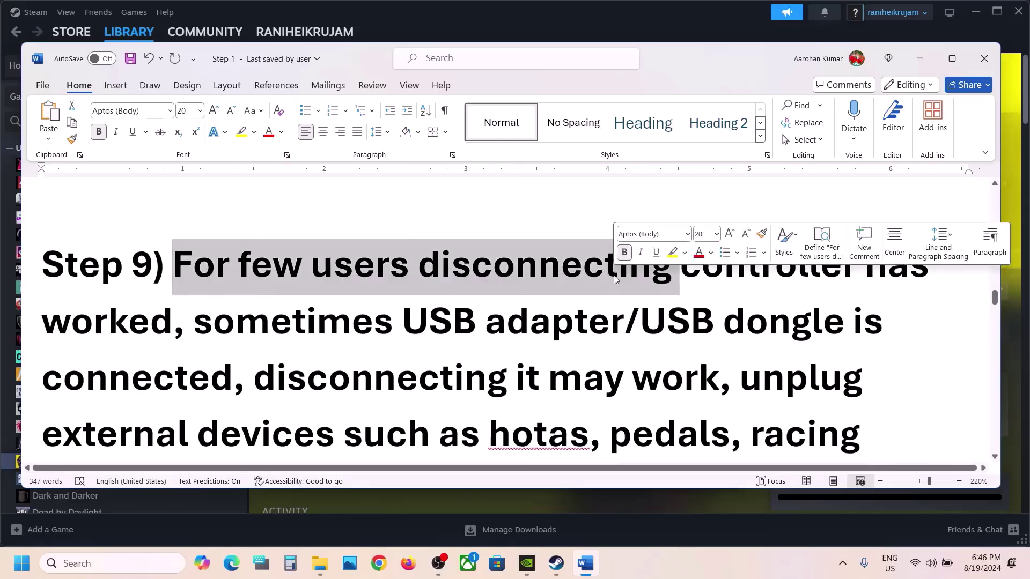
{"action": "left_click", "coordinate": [953, 59]}
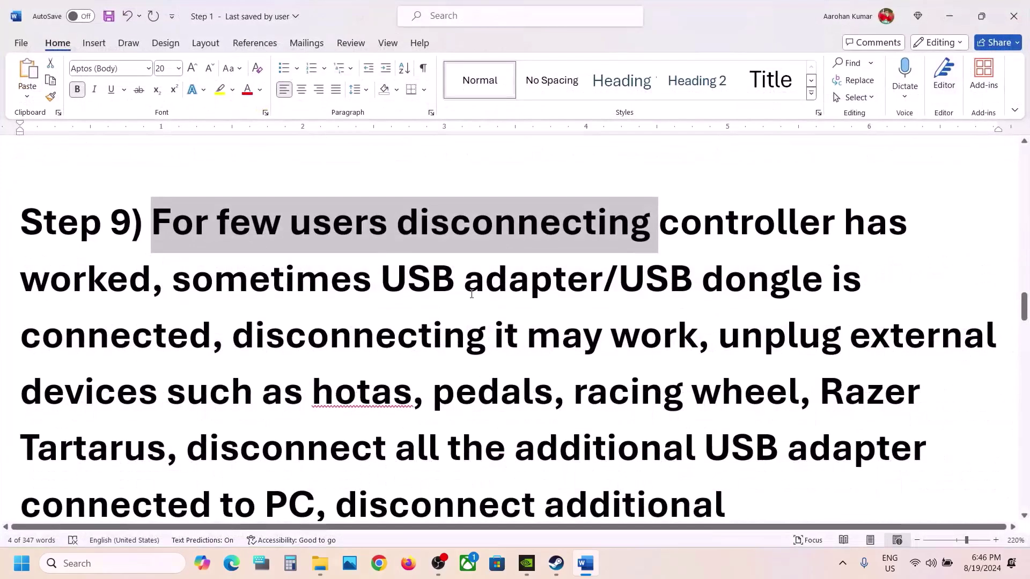
{"action": "left_click", "coordinate": [471, 294]}
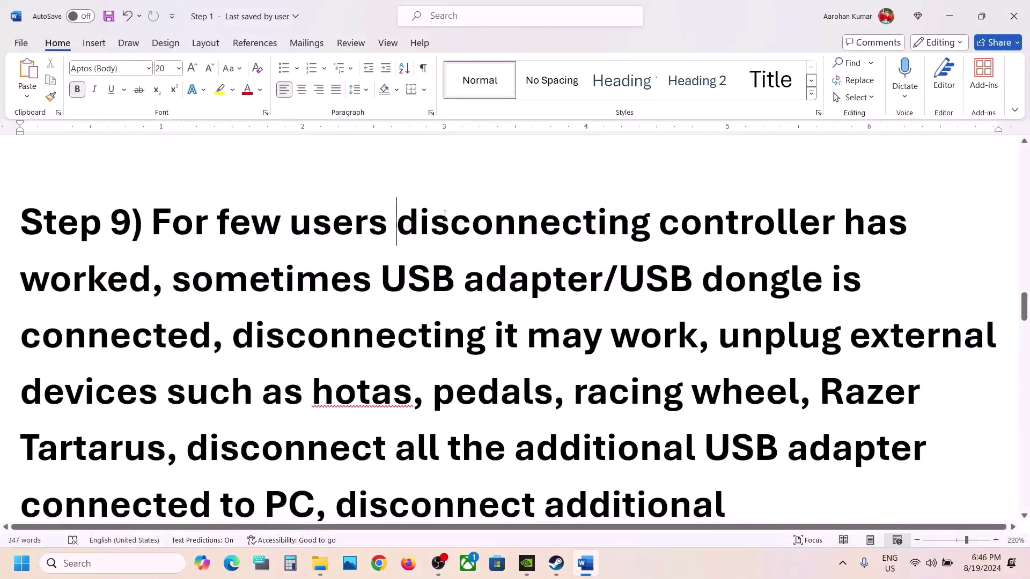
Step: Highlight Step 9's advice on disconnecting the controller and its note about a connected USB adapter or dongle
{"action": "left_click_drag", "start_coordinate": [445, 215], "coordinate": [161, 274]}
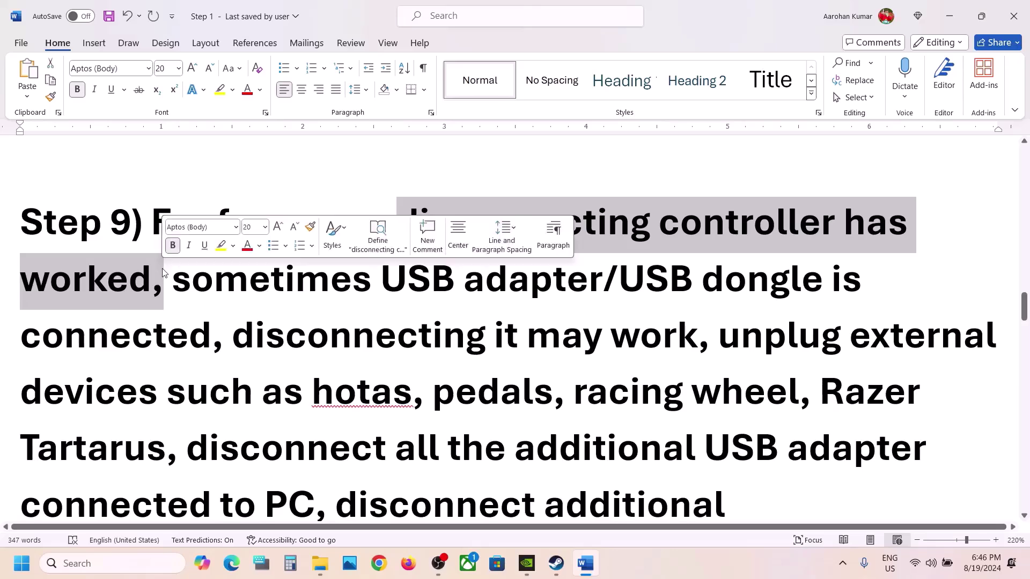
{"action": "left_click_drag", "start_coordinate": [196, 280], "coordinate": [869, 290]}
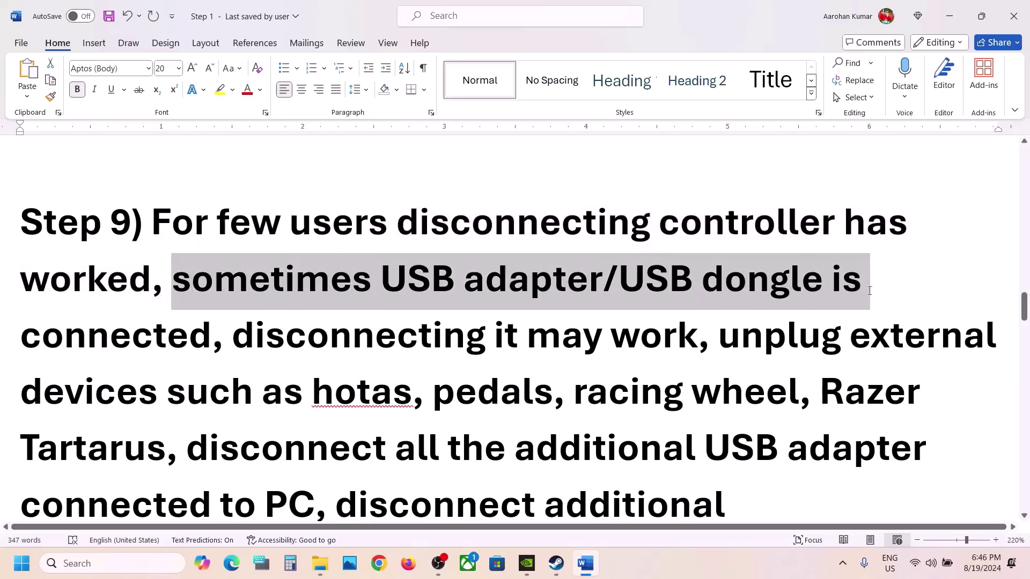
{"action": "left_click_drag", "start_coordinate": [192, 280], "coordinate": [211, 322]}
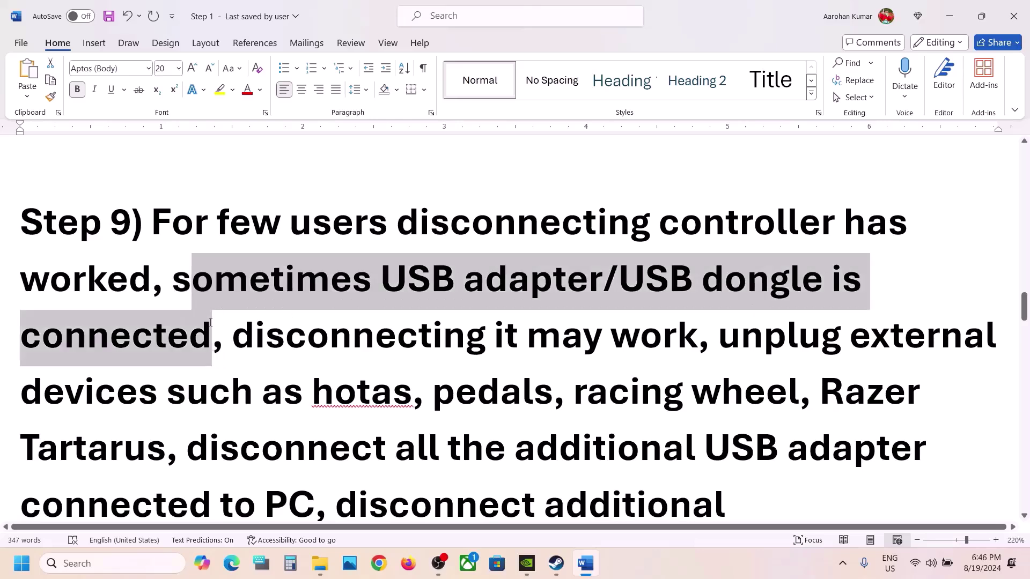
{"action": "left_click", "coordinate": [210, 324]}
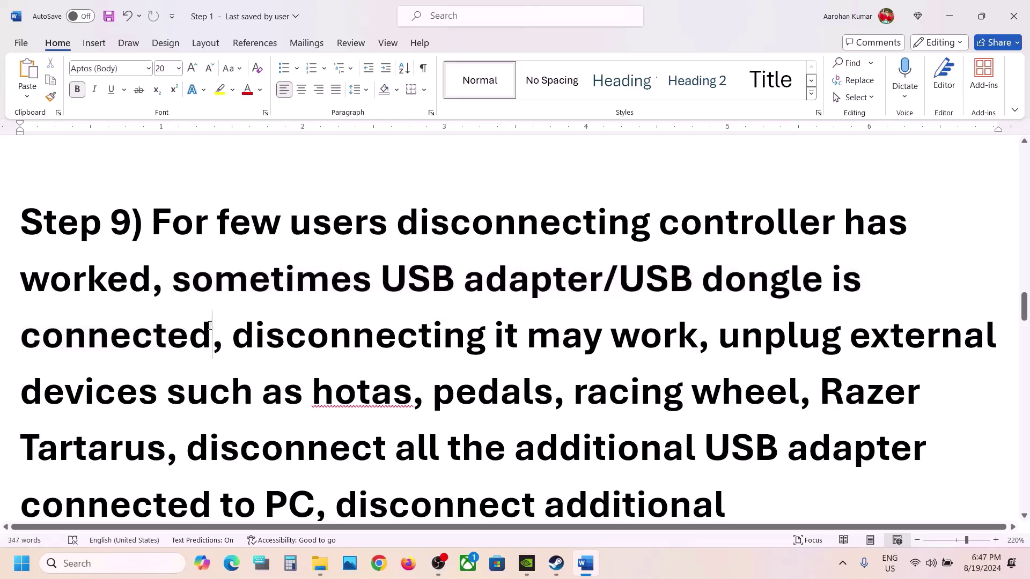
{"action": "left_click_drag", "start_coordinate": [212, 331], "coordinate": [200, 284]}
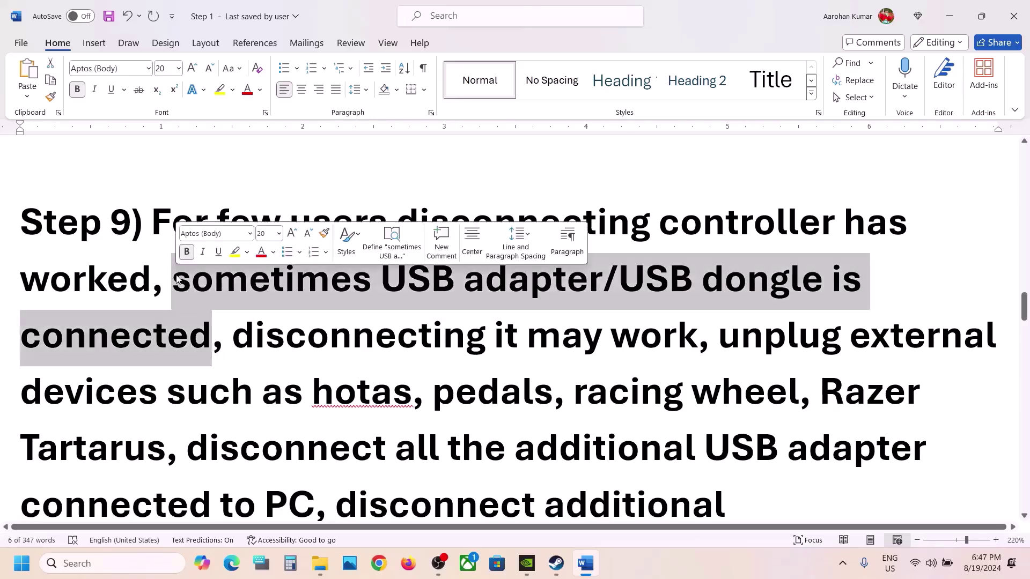
Step: Highlight the rest of Step 9 on unplugging external devices such as hotas and pedals, through the additional USB adapters and joysticks
{"action": "left_click_drag", "start_coordinate": [255, 339], "coordinate": [609, 338]}
{"action": "left_click_drag", "start_coordinate": [745, 349], "coordinate": [587, 395]}
{"action": "scroll", "coordinate": [592, 391], "scroll_direction": "down", "scroll_amount": 3}
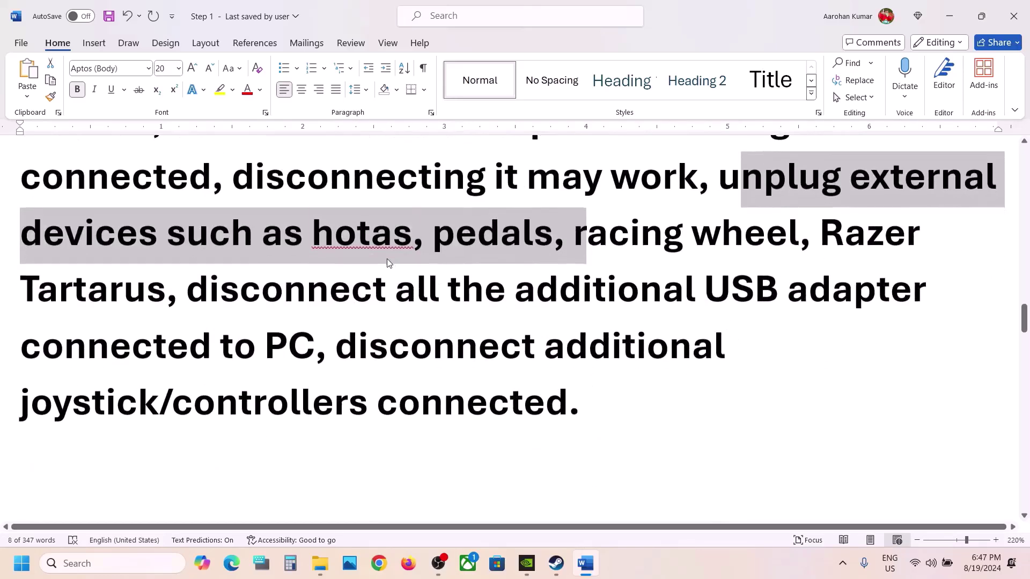
{"action": "left_click", "coordinate": [330, 227]}
{"action": "left_click_drag", "start_coordinate": [330, 227], "coordinate": [591, 395]}
{"action": "left_click", "coordinate": [326, 349]}
{"action": "left_click", "coordinate": [592, 395]}
{"action": "scroll", "coordinate": [592, 395], "scroll_direction": "up", "scroll_amount": 3}
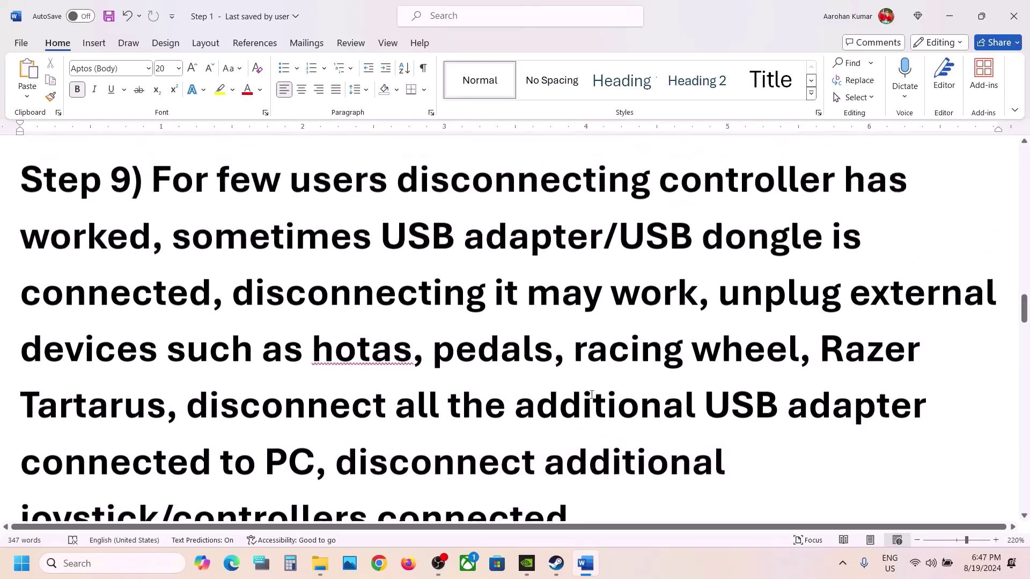
Step: Highlight Step 10's UserSetting deletion instructions and correct the misspelled word "ettings" to "settings"
{"action": "scroll", "coordinate": [592, 395], "scroll_direction": "down", "scroll_amount": 8}
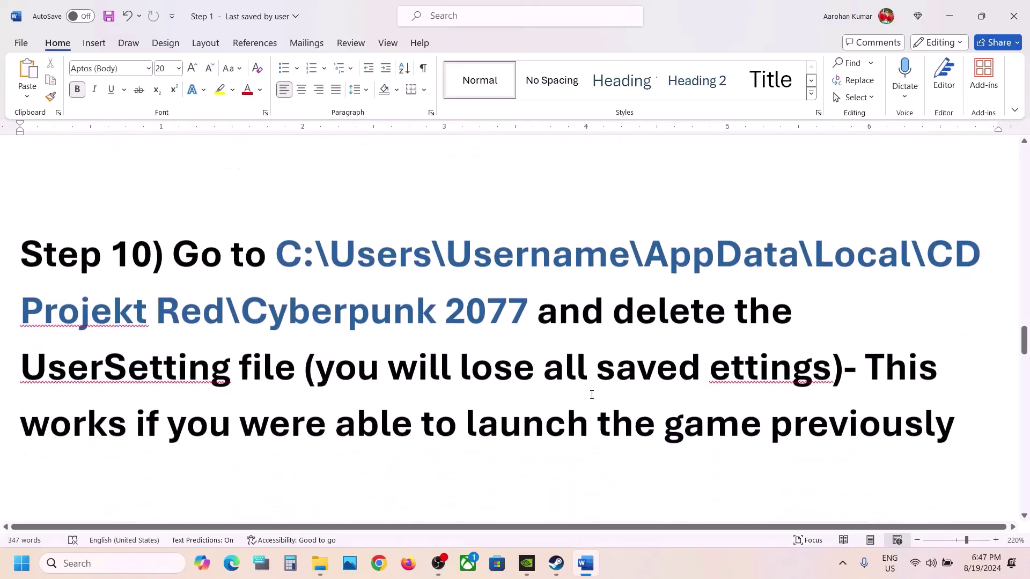
{"action": "left_click_drag", "start_coordinate": [283, 258], "coordinate": [831, 371]}
{"action": "left_click", "coordinate": [297, 367]}
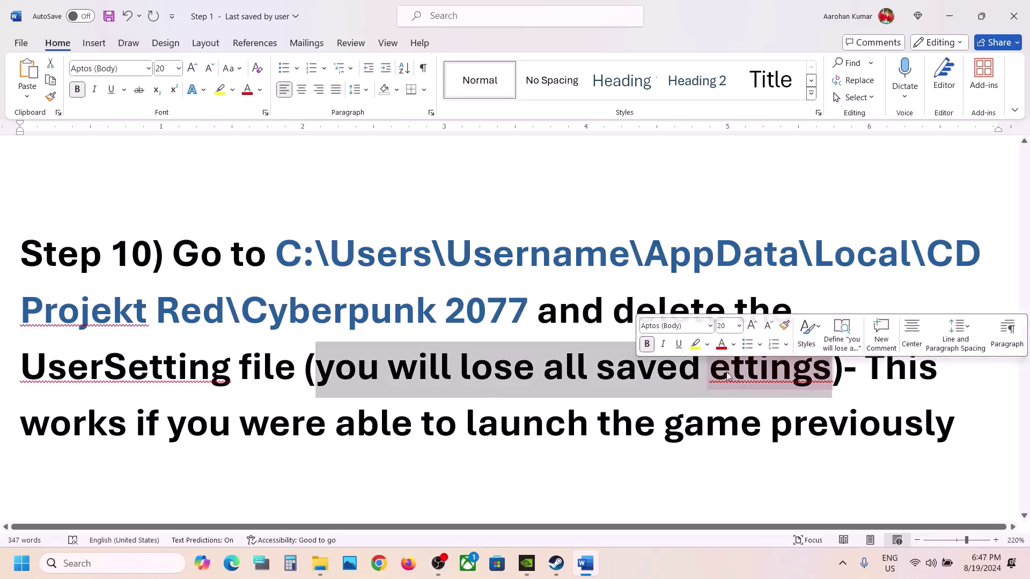
{"action": "right_click", "coordinate": [711, 379]}
{"action": "left_click", "coordinate": [725, 426]}
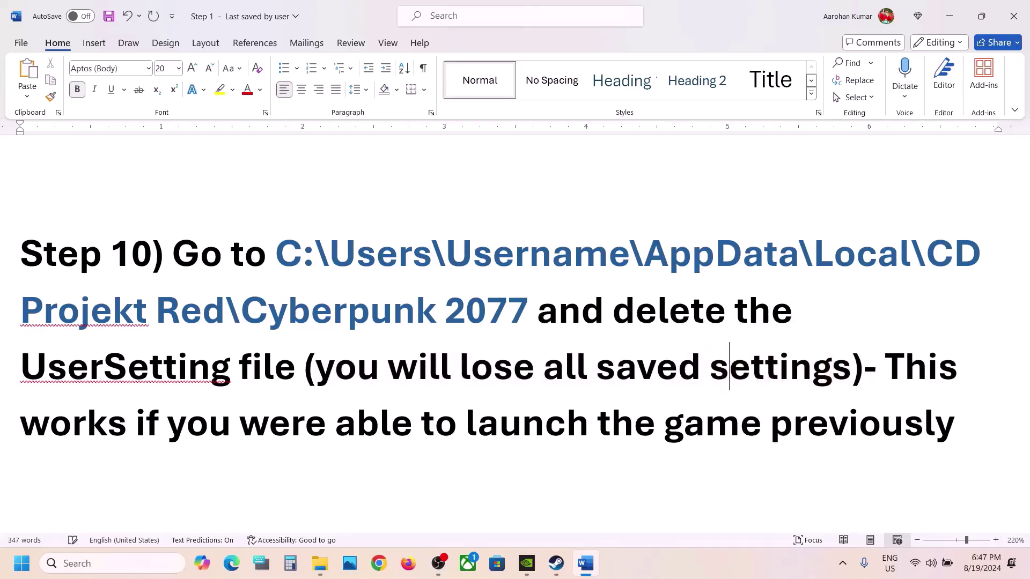
Step: Open a new File Explorer window and browse to the user's profile folder under C:\Users
{"action": "right_click", "coordinate": [320, 563]}
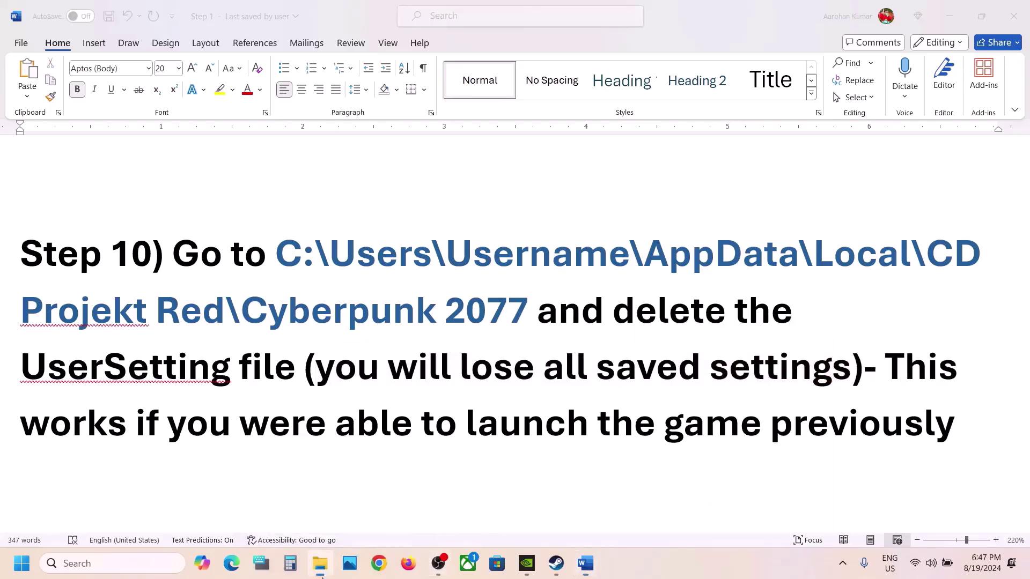
{"action": "left_click", "coordinate": [276, 484]}
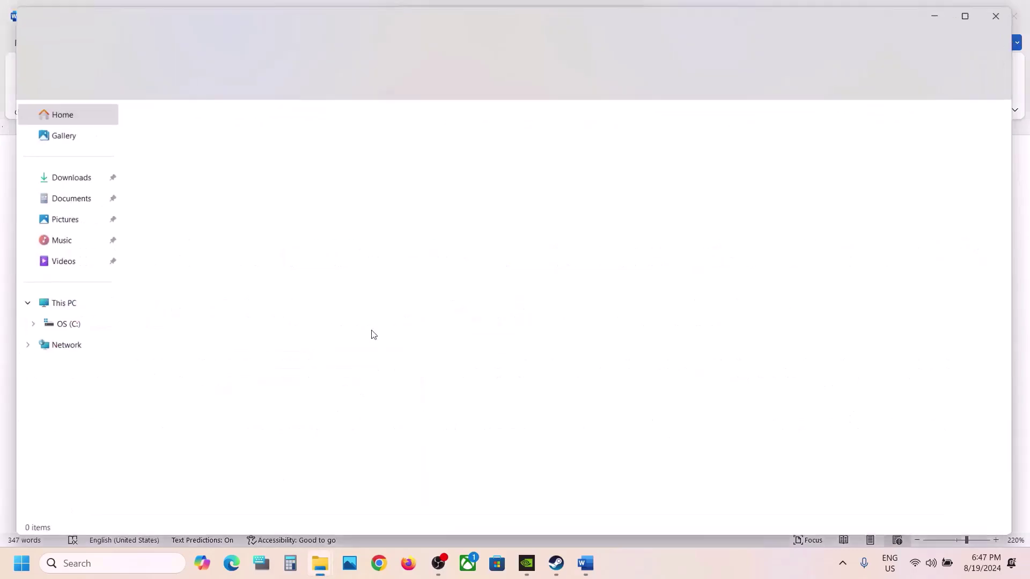
{"action": "left_click", "coordinate": [60, 306]}
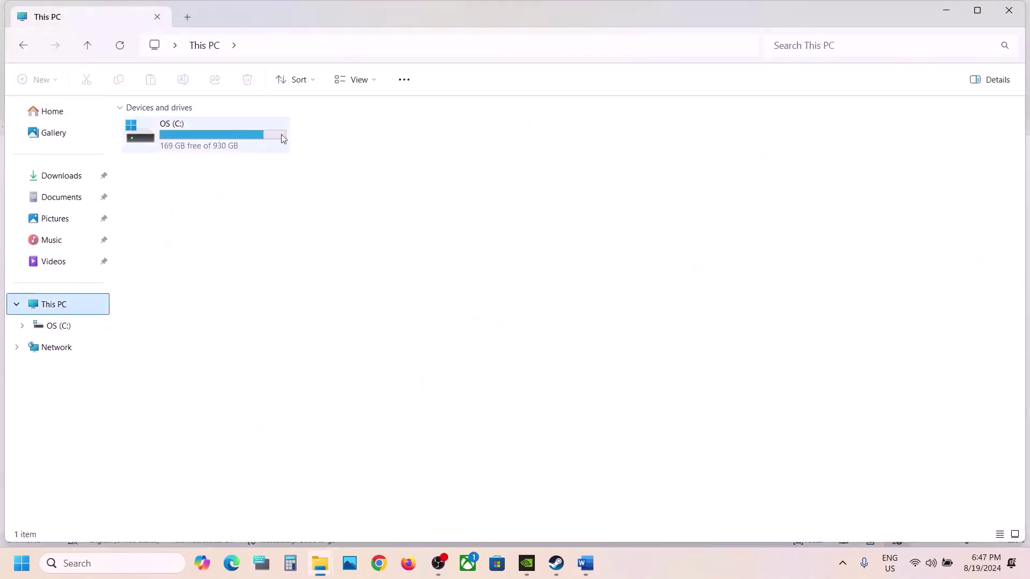
{"action": "double_click", "coordinate": [224, 127]}
{"action": "scroll", "coordinate": [219, 280], "scroll_direction": "down", "scroll_amount": 2}
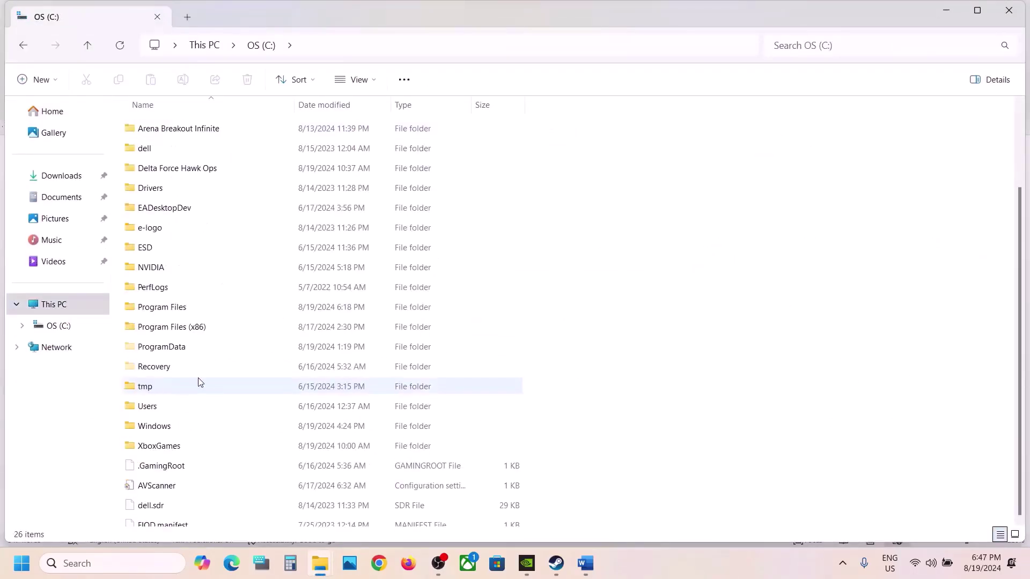
{"action": "double_click", "coordinate": [147, 398]}
{"action": "double_click", "coordinate": [164, 130]}
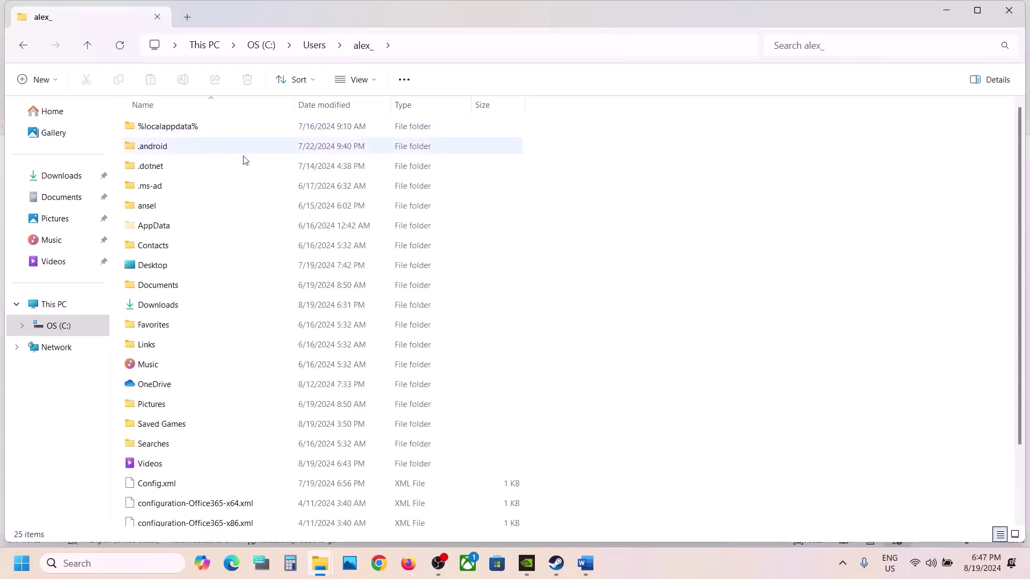
Step: Check that File Explorer is set to show hidden items, so the AppData folder is accessible
{"action": "left_click", "coordinate": [154, 227]}
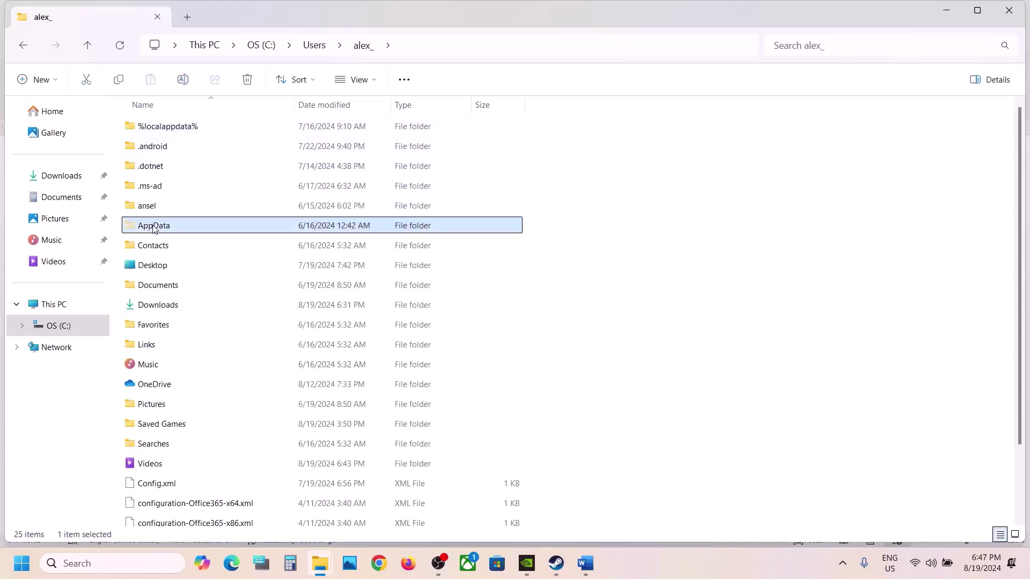
{"action": "left_click", "coordinate": [378, 79]}
{"action": "mouse_move", "coordinate": [358, 331]}
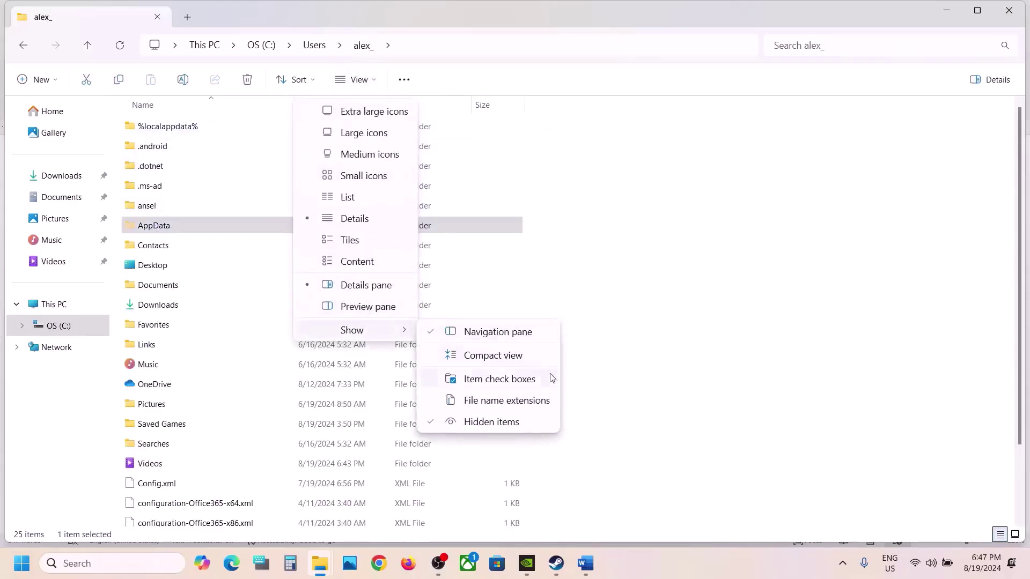
{"action": "left_click", "coordinate": [171, 226]}
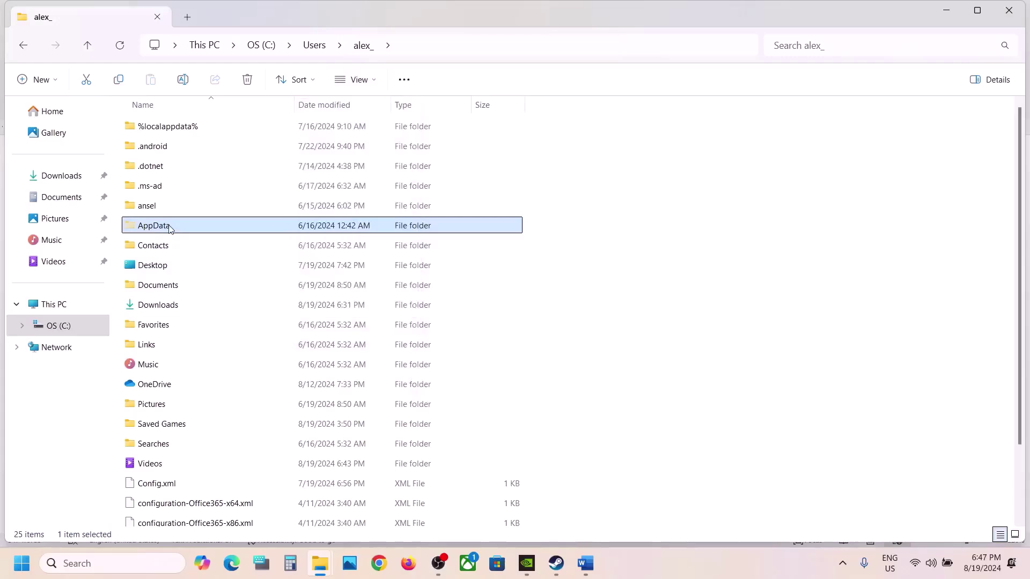
Step: From the user's profile folder, open AppData\Local\CD Projekt Red\Cyberpunk 2077
{"action": "double_click", "coordinate": [171, 226]}
{"action": "double_click", "coordinate": [152, 127]}
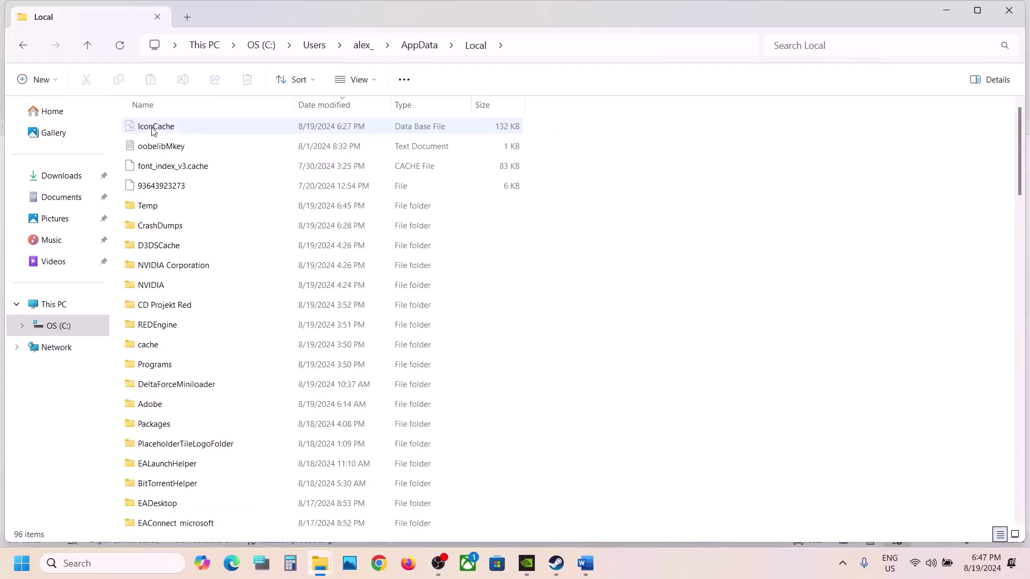
{"action": "left_click", "coordinate": [166, 306]}
{"action": "double_click", "coordinate": [189, 310]}
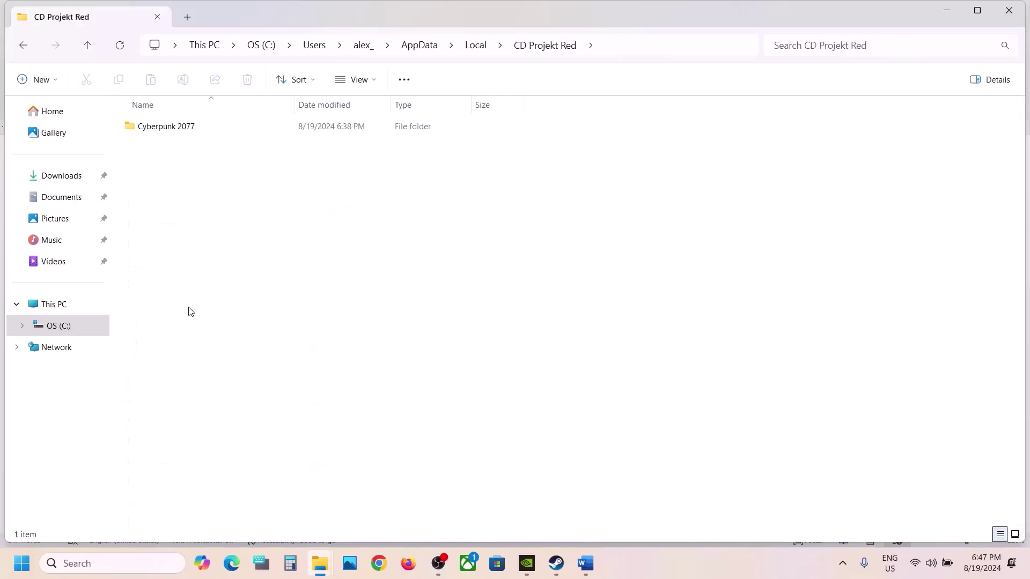
{"action": "double_click", "coordinate": [193, 128]}
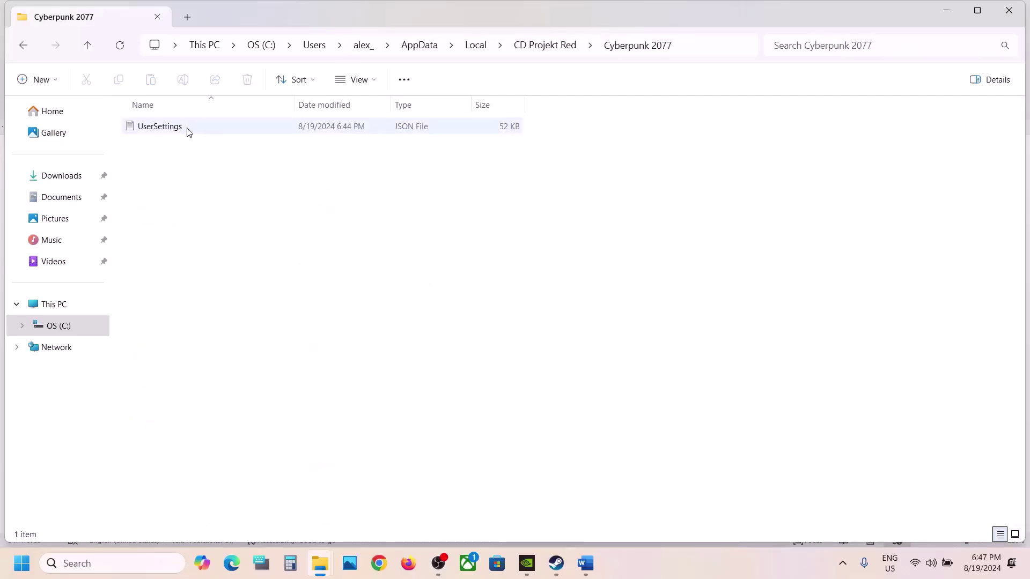
Step: Delete the UserSettings file from the Cyberpunk 2077 folder and close the File Explorer window
{"action": "right_click", "coordinate": [189, 132]}
{"action": "left_click", "coordinate": [172, 127]}
{"action": "right_click", "coordinate": [171, 127]}
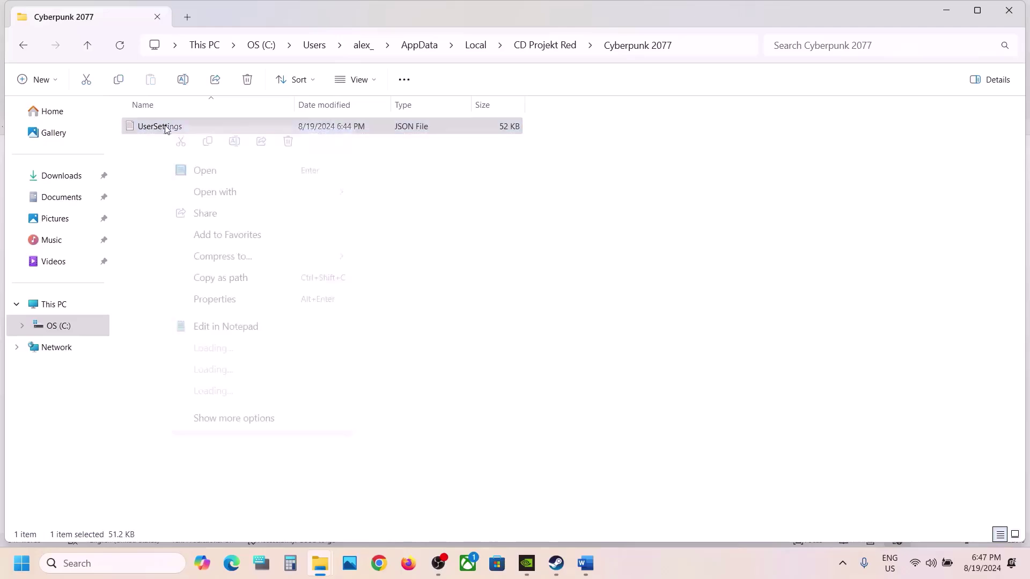
{"action": "left_click", "coordinate": [288, 144]}
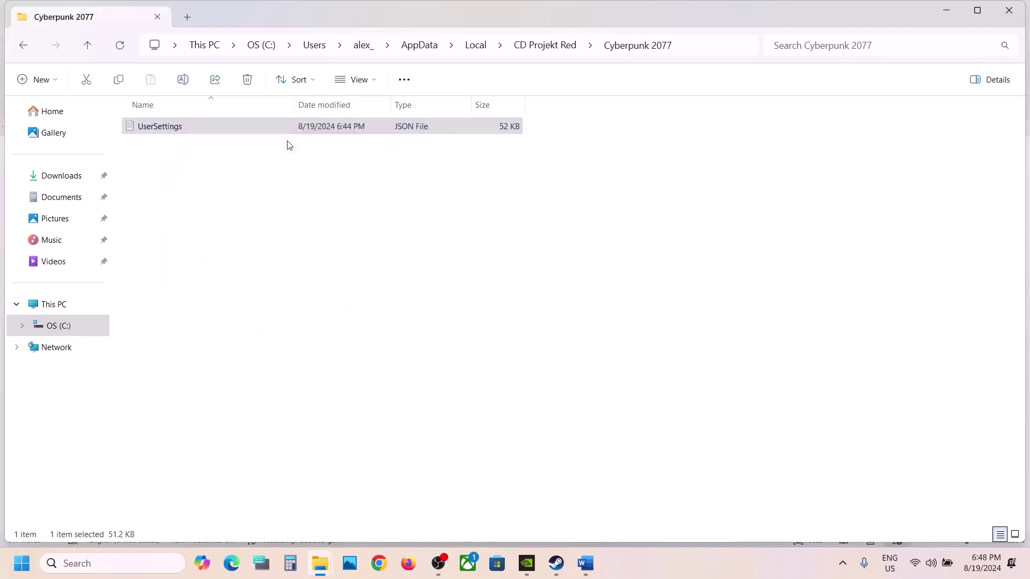
{"action": "left_click", "coordinate": [1009, 10]}
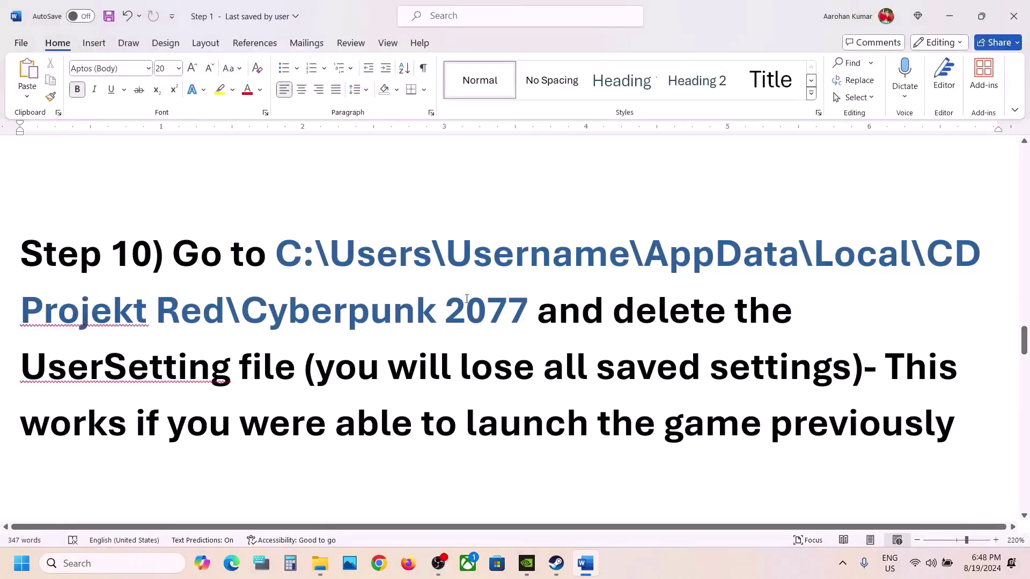
Step: Highlight Step 11 in the document, and in Steam view the file verification option in Cyberpunk 2077's Installed Files properties
{"action": "scroll", "coordinate": [466, 340], "scroll_direction": "down", "scroll_amount": 3}
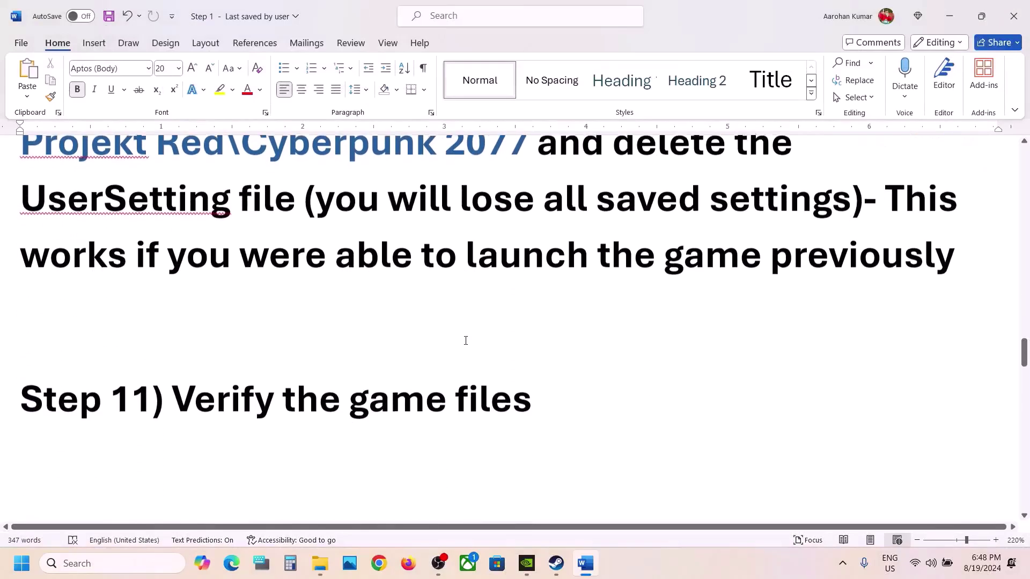
{"action": "left_click_drag", "start_coordinate": [172, 395], "coordinate": [518, 406]}
{"action": "left_click", "coordinate": [557, 564]}
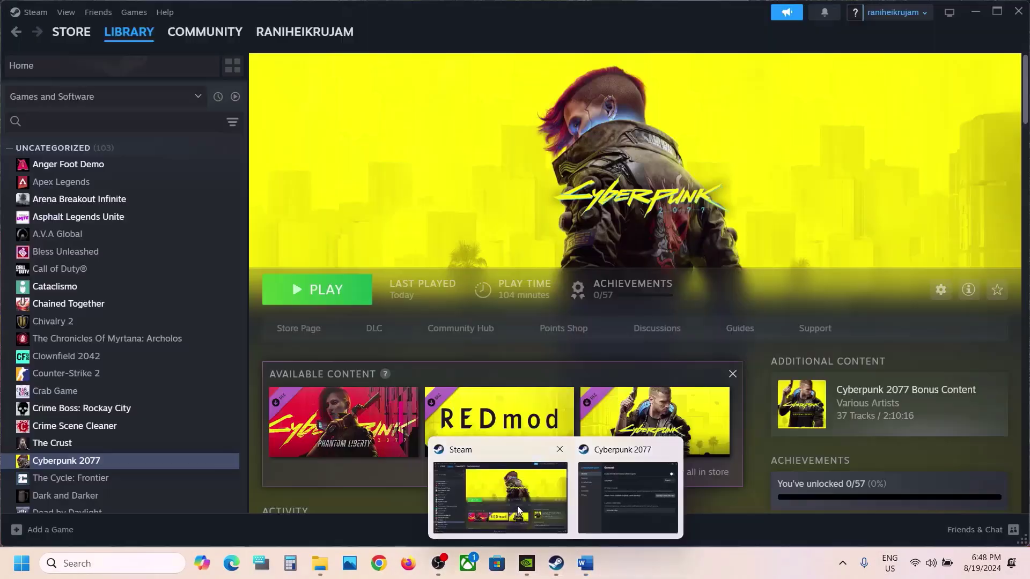
{"action": "left_click", "coordinate": [518, 510]}
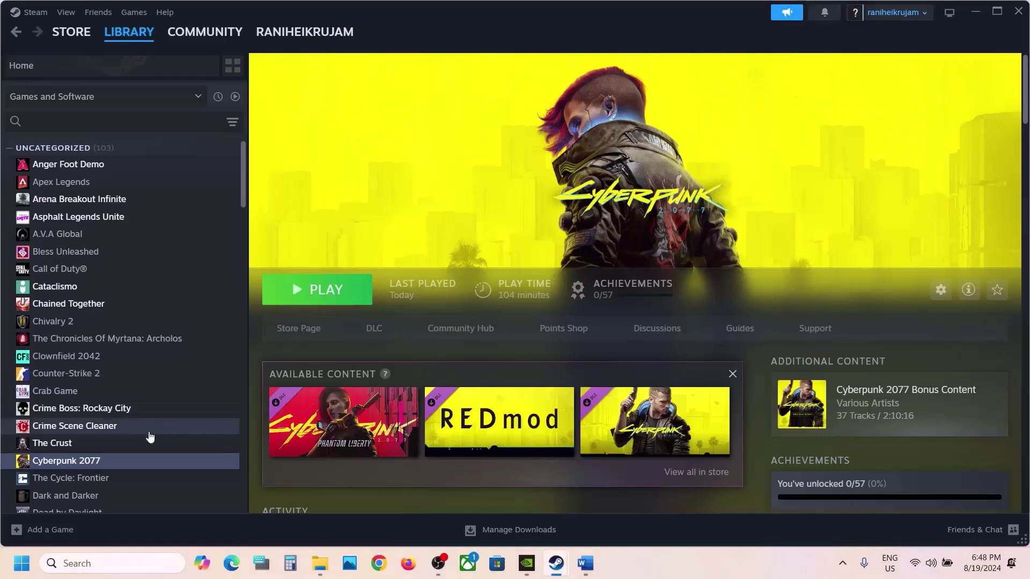
{"action": "right_click", "coordinate": [123, 465]}
{"action": "left_click", "coordinate": [179, 445]}
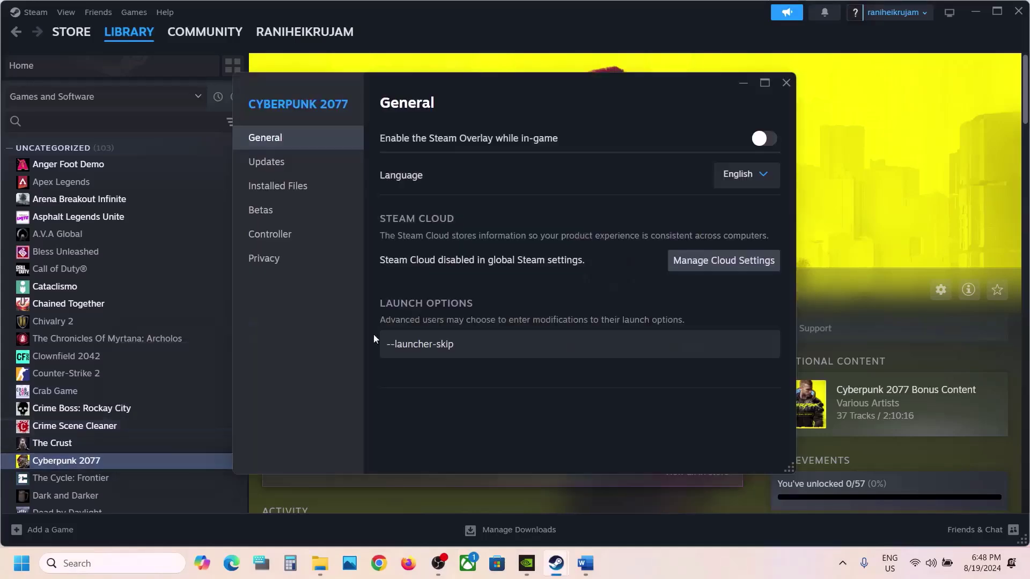
{"action": "left_click", "coordinate": [293, 189]}
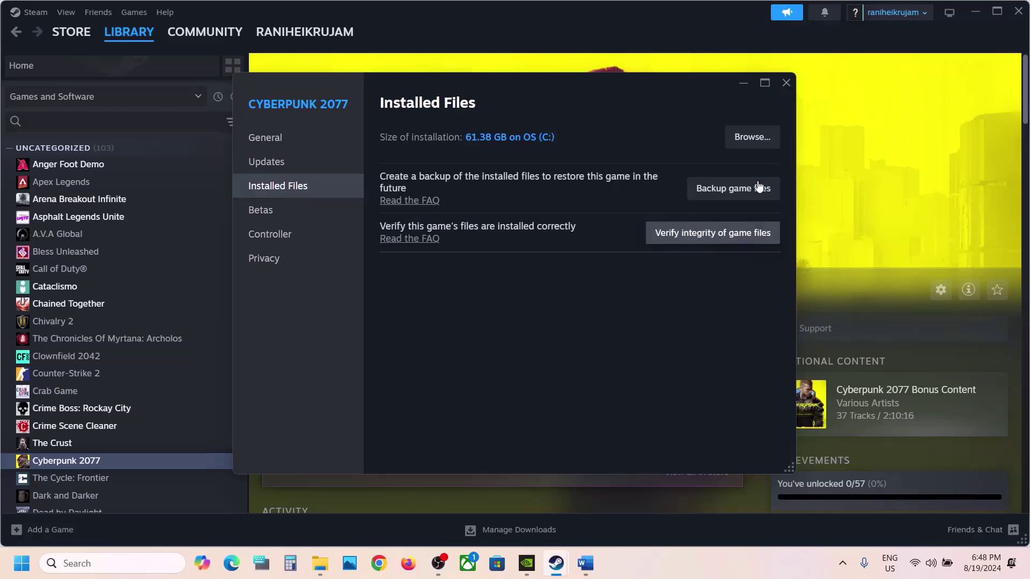
{"action": "left_click", "coordinate": [786, 83]}
Step: Return to the Word document and highlight Step 12's clean graphics driver installation advice with its NVIDIA and AMD download links
{"action": "mouse_move", "coordinate": [552, 577]}
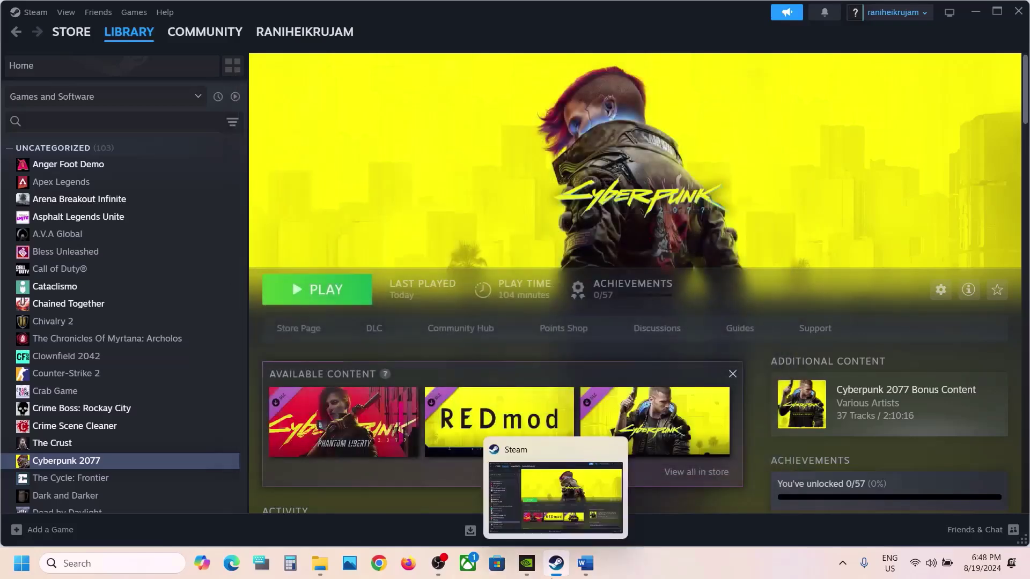
{"action": "left_click", "coordinate": [585, 563]}
{"action": "scroll", "coordinate": [403, 438], "scroll_direction": "down", "scroll_amount": 3}
{"action": "scroll", "coordinate": [403, 438], "scroll_direction": "down", "scroll_amount": 1}
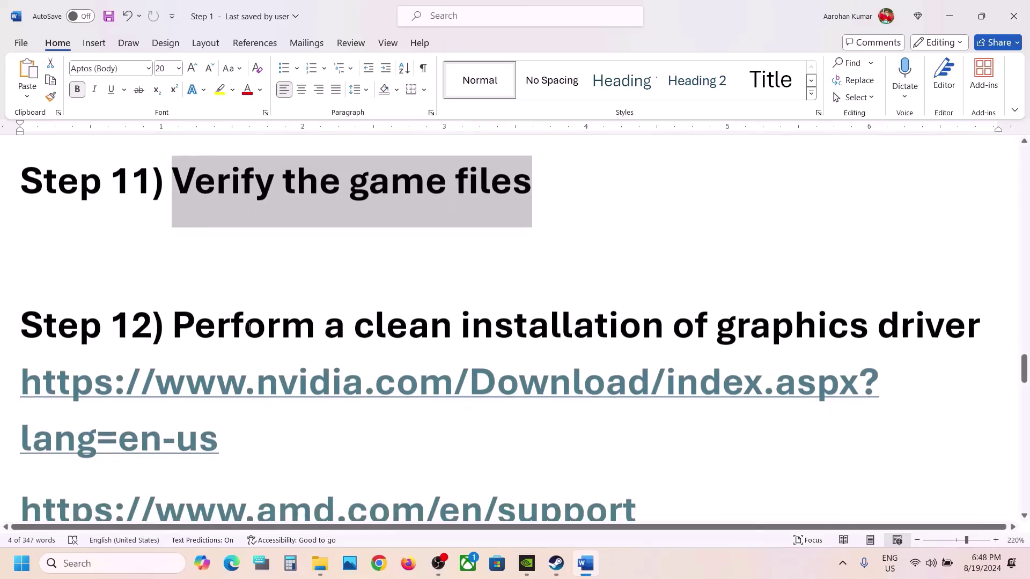
{"action": "left_click_drag", "start_coordinate": [182, 327], "coordinate": [754, 330]}
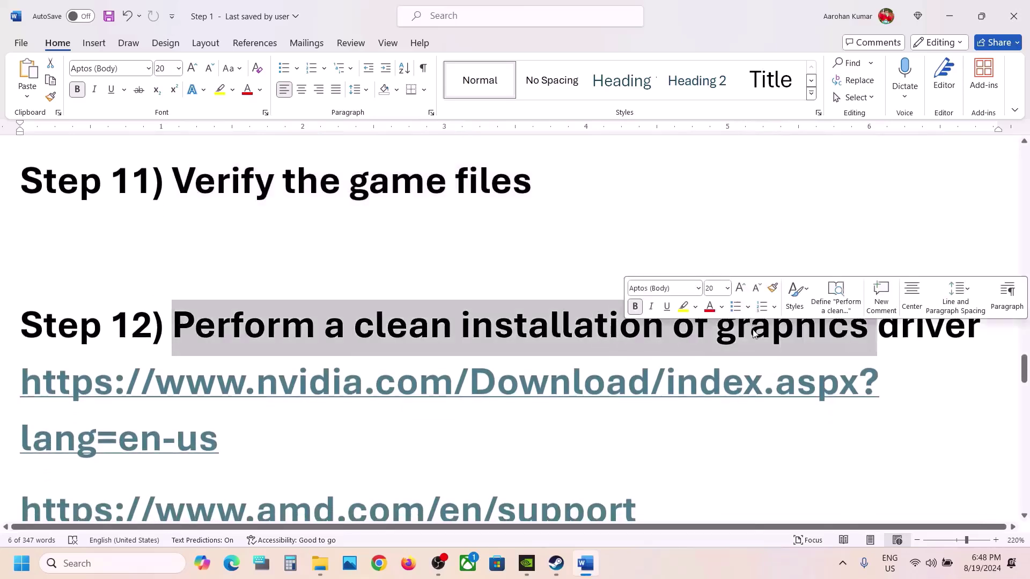
{"action": "left_click_drag", "start_coordinate": [271, 450], "coordinate": [21, 376]}
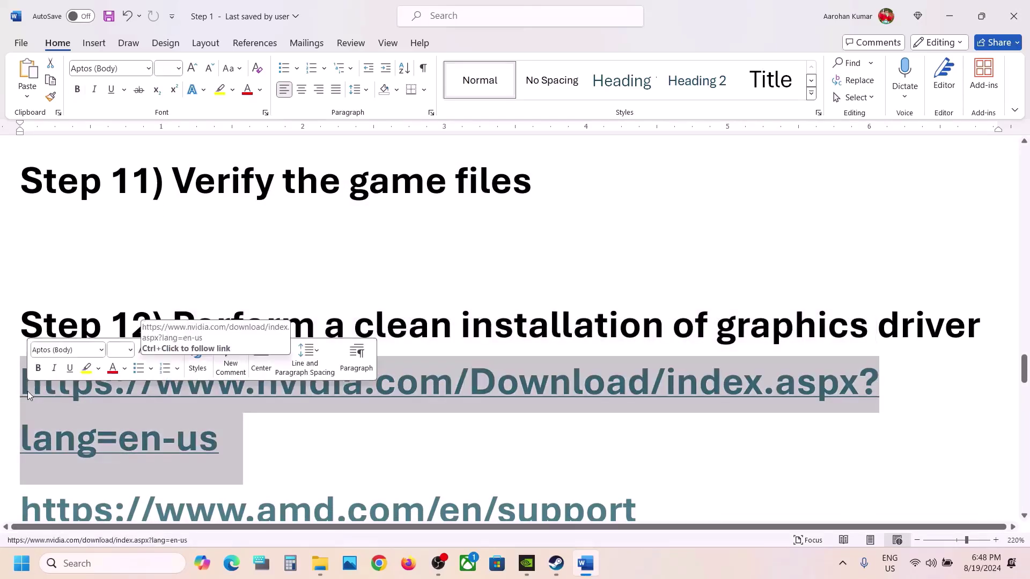
{"action": "scroll", "coordinate": [28, 391], "scroll_direction": "down", "scroll_amount": 2}
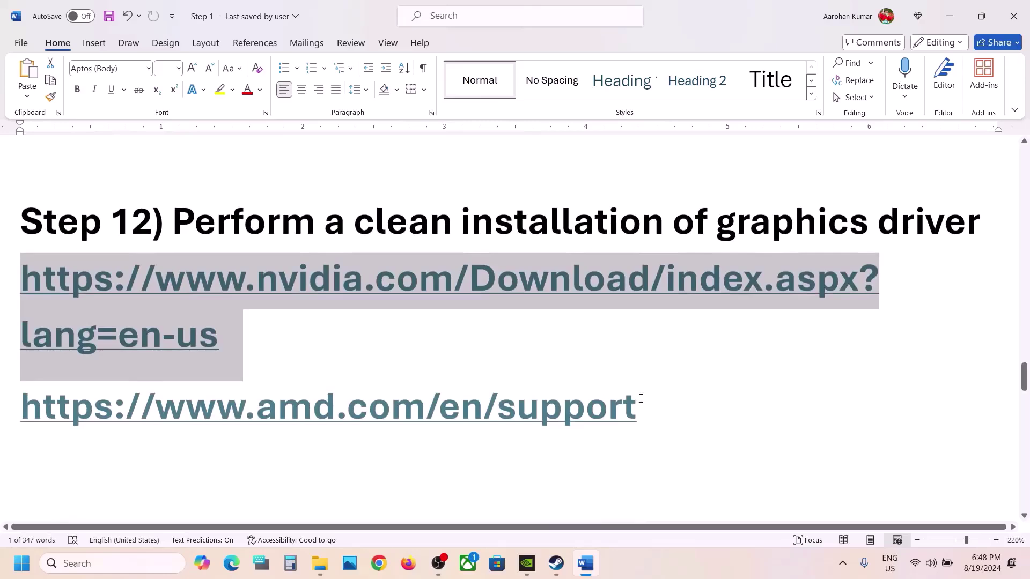
{"action": "left_click_drag", "start_coordinate": [640, 398], "coordinate": [67, 422]}
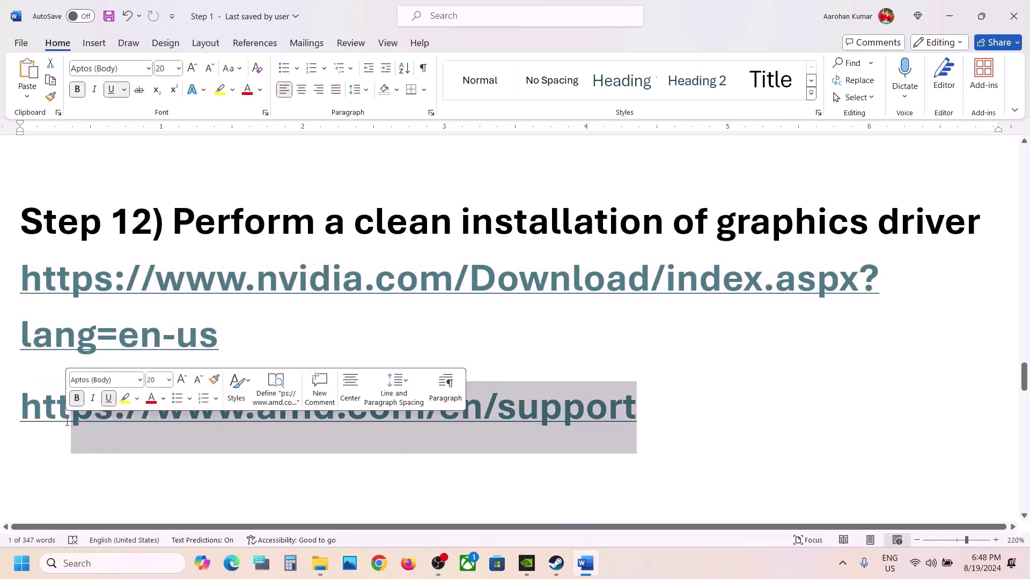
Step: On NVIDIA's driver download page in Chrome, choose product type GeForce and product series GeForce RTX 30 Series (Notebooks)
{"action": "left_click", "coordinate": [648, 509]}
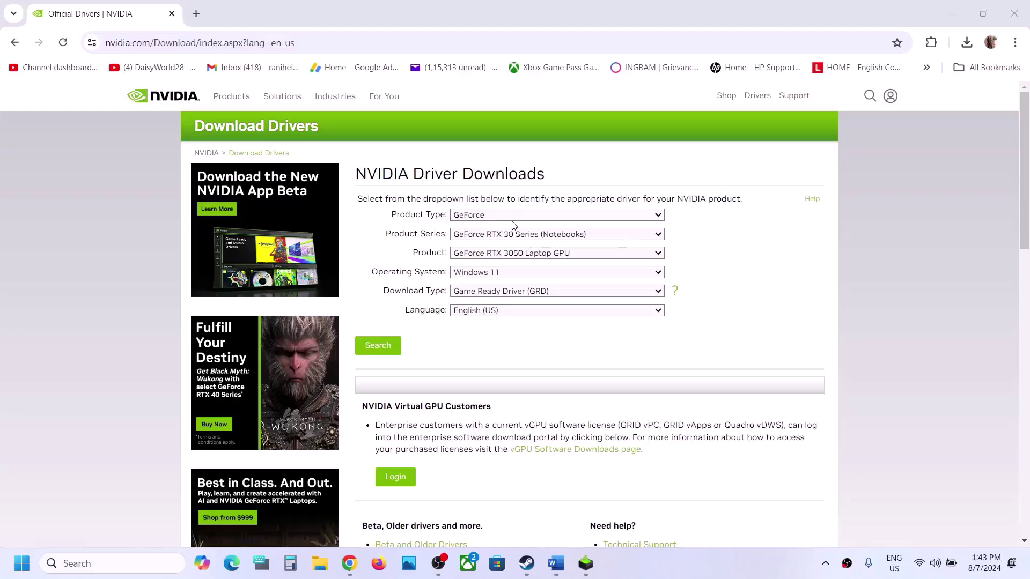
{"action": "left_click", "coordinate": [492, 217]}
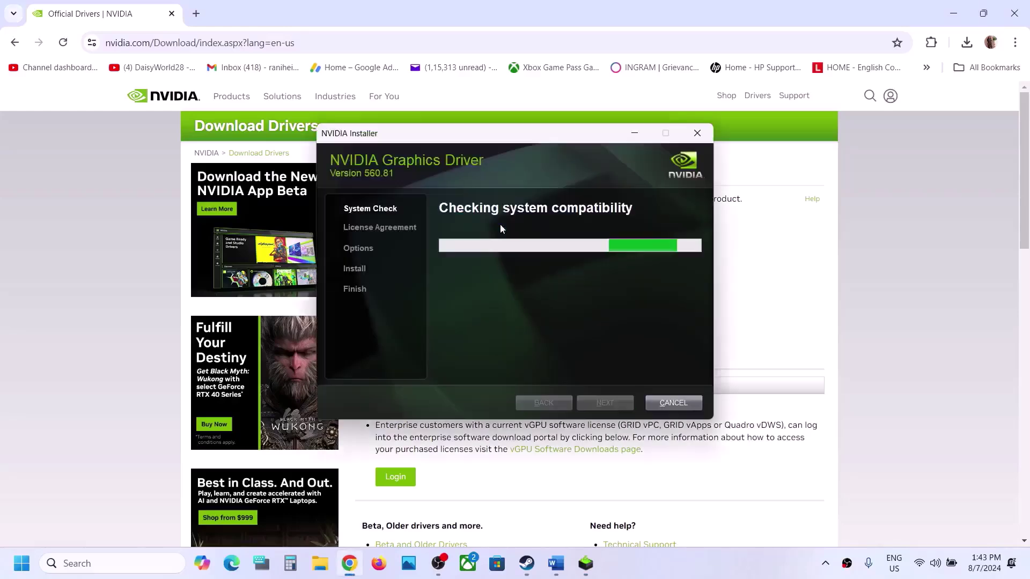
{"action": "left_click", "coordinate": [749, 291]}
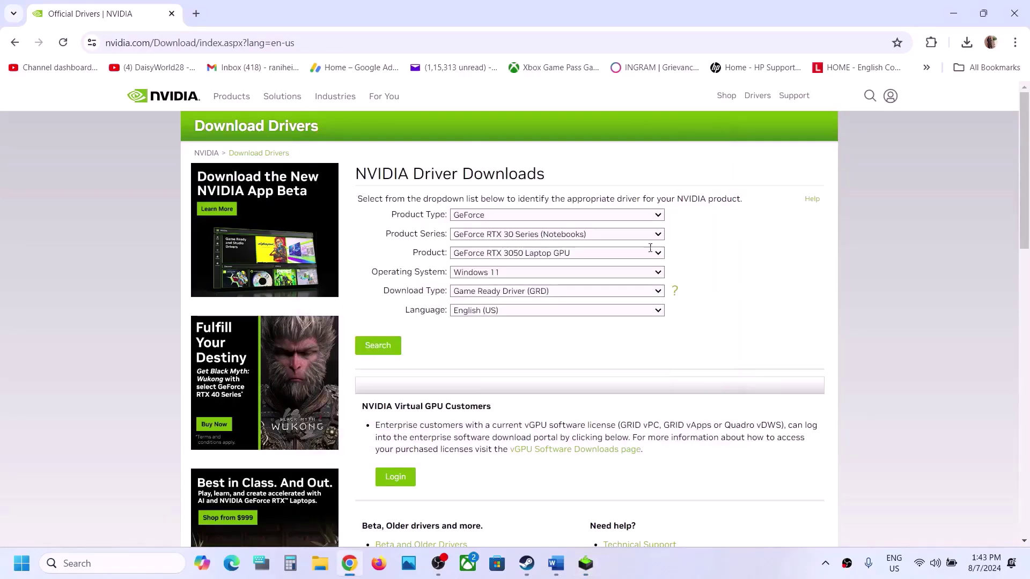
{"action": "left_click", "coordinate": [509, 217]}
{"action": "left_click", "coordinate": [756, 253]}
{"action": "left_click", "coordinate": [571, 239]}
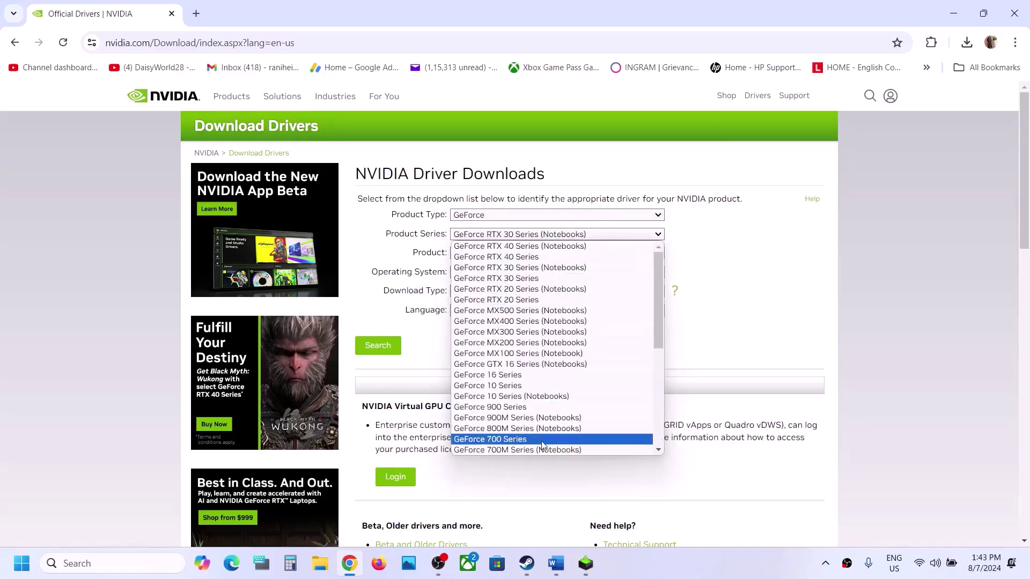
{"action": "left_click", "coordinate": [548, 270]}
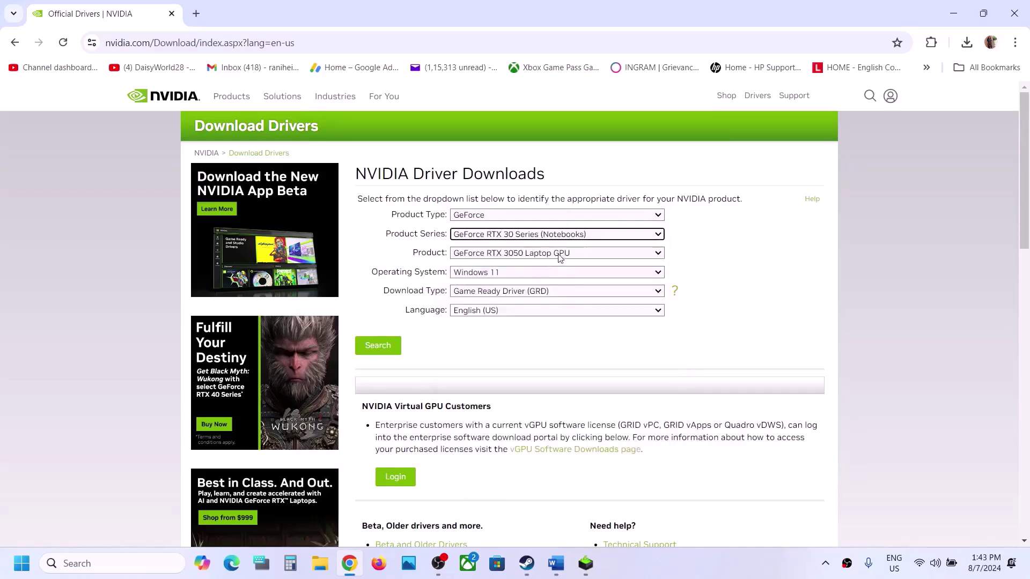
Step: Choose GeForce RTX 3050 Laptop GPU and Windows 11, search for the Game Ready Driver and open its download page
{"action": "left_click", "coordinate": [559, 254]}
{"action": "left_click", "coordinate": [546, 333]}
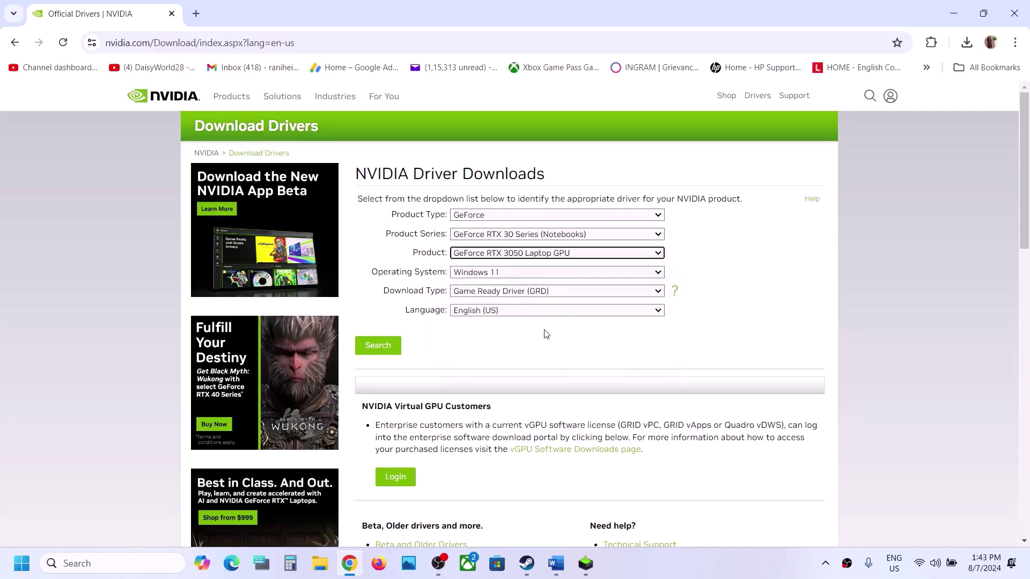
{"action": "left_click", "coordinate": [503, 275]}
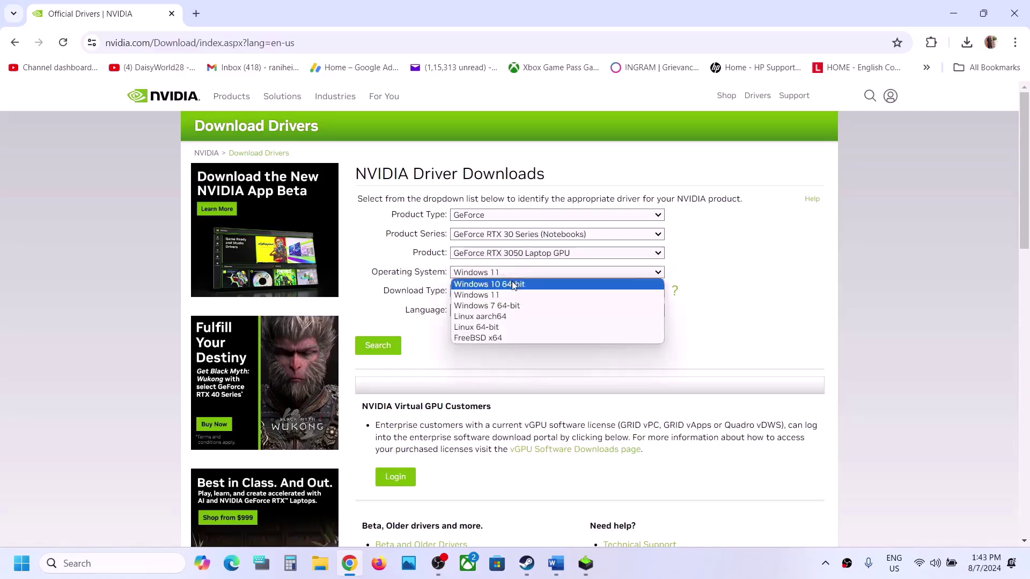
{"action": "left_click", "coordinate": [504, 296]}
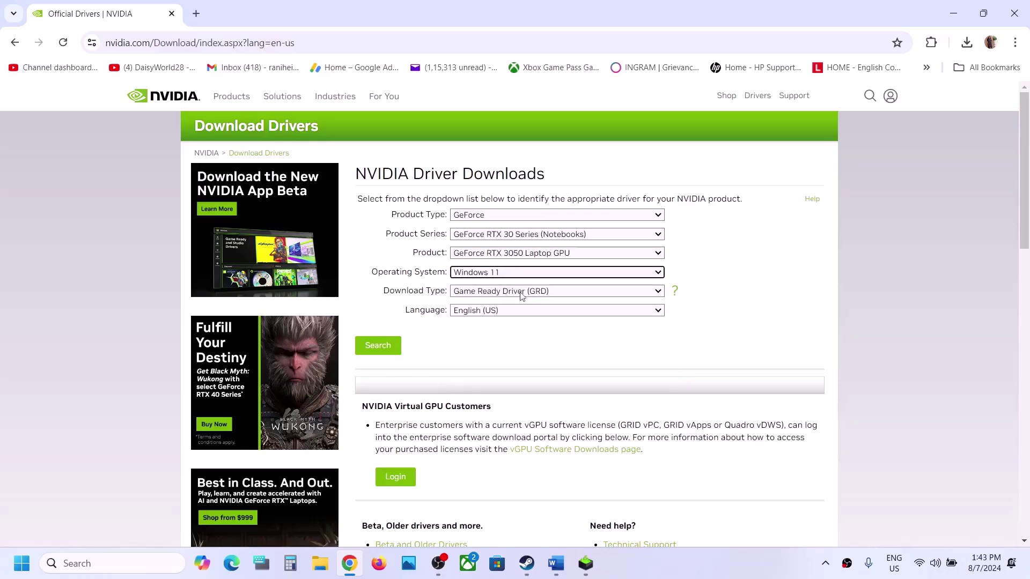
{"action": "left_click", "coordinate": [387, 347]}
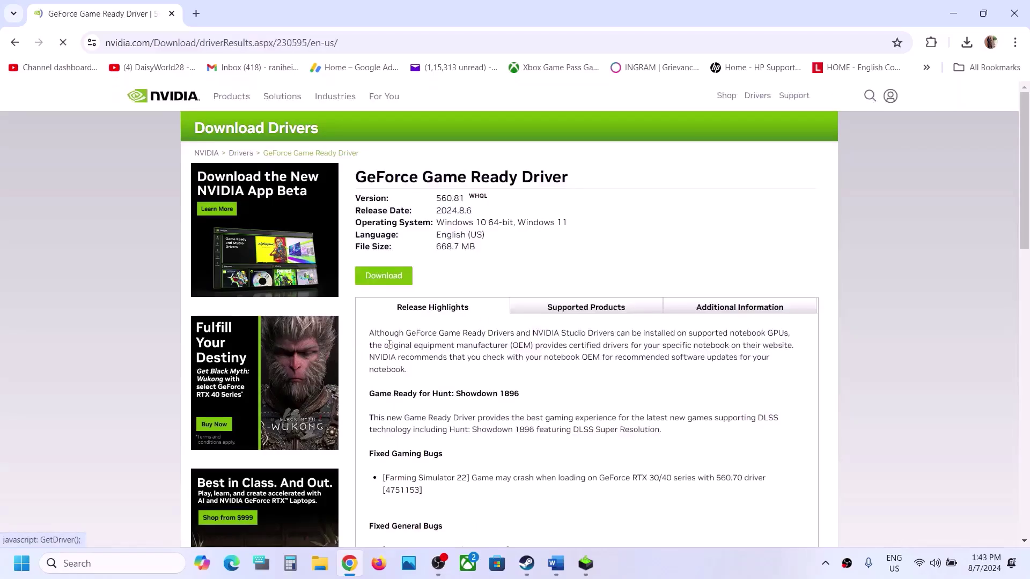
{"action": "left_click", "coordinate": [388, 280]}
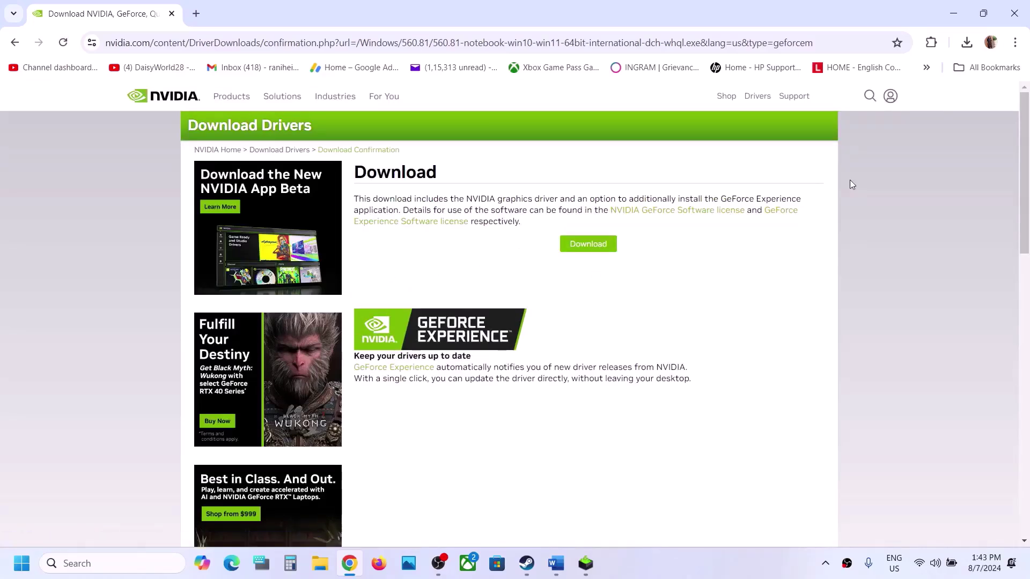
Step: In the NVIDIA installer, accept the license, choose Custom (Advanced) and start the driver installation with Perform a clean installation enabled
{"action": "left_click", "coordinate": [585, 548]}
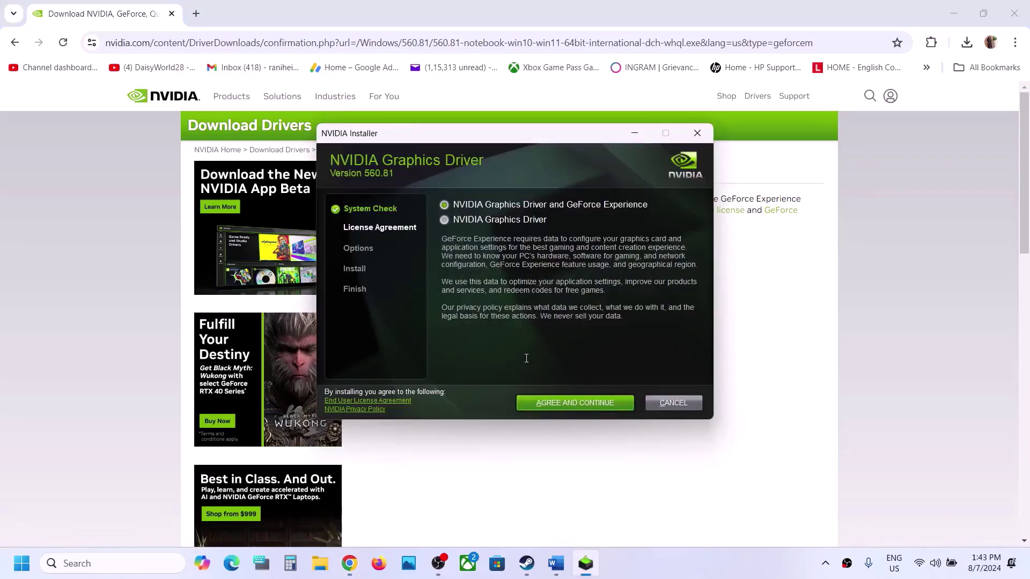
{"action": "left_click", "coordinate": [584, 403]}
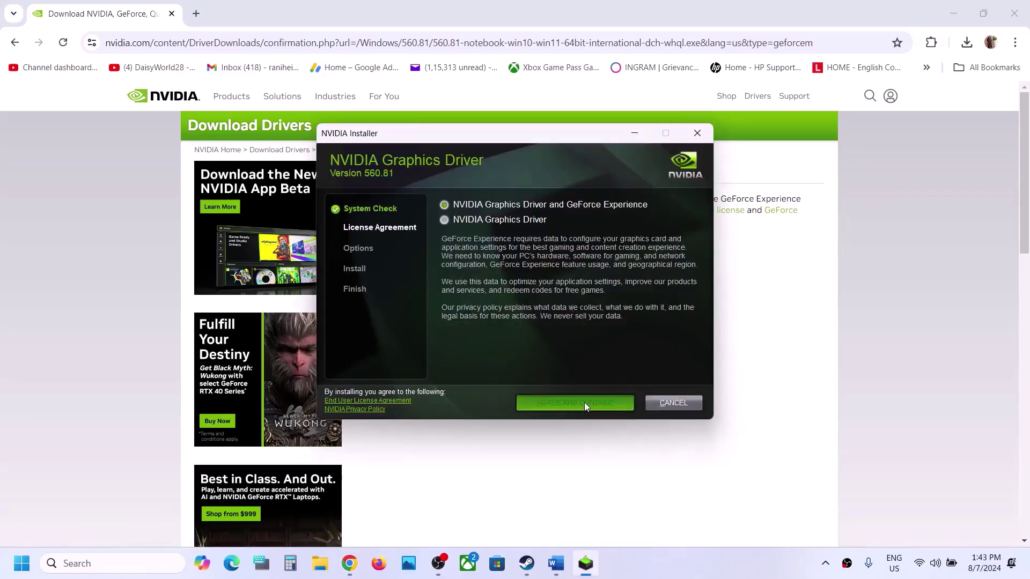
{"action": "left_click", "coordinate": [476, 281]}
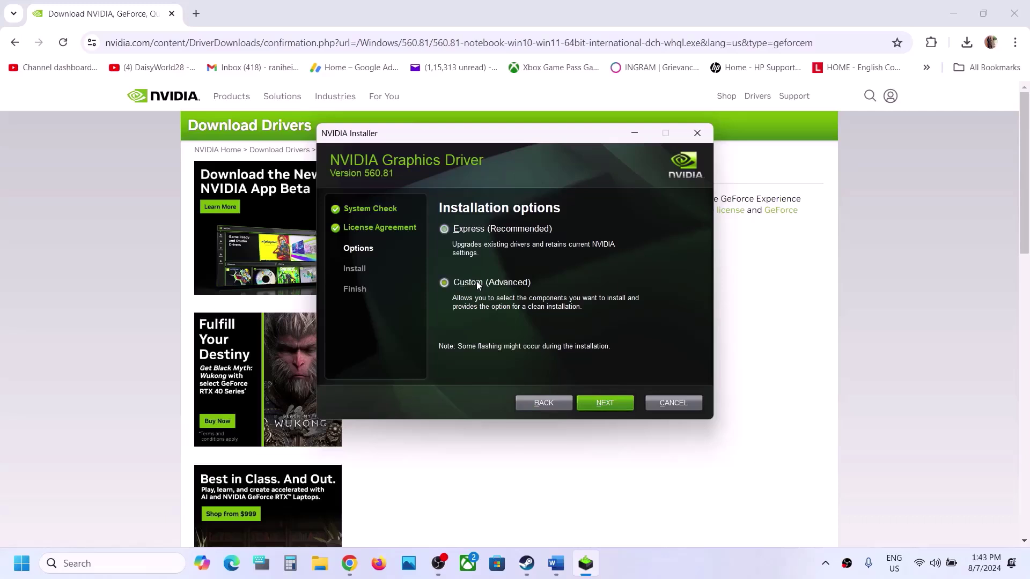
{"action": "left_click", "coordinate": [603, 402]}
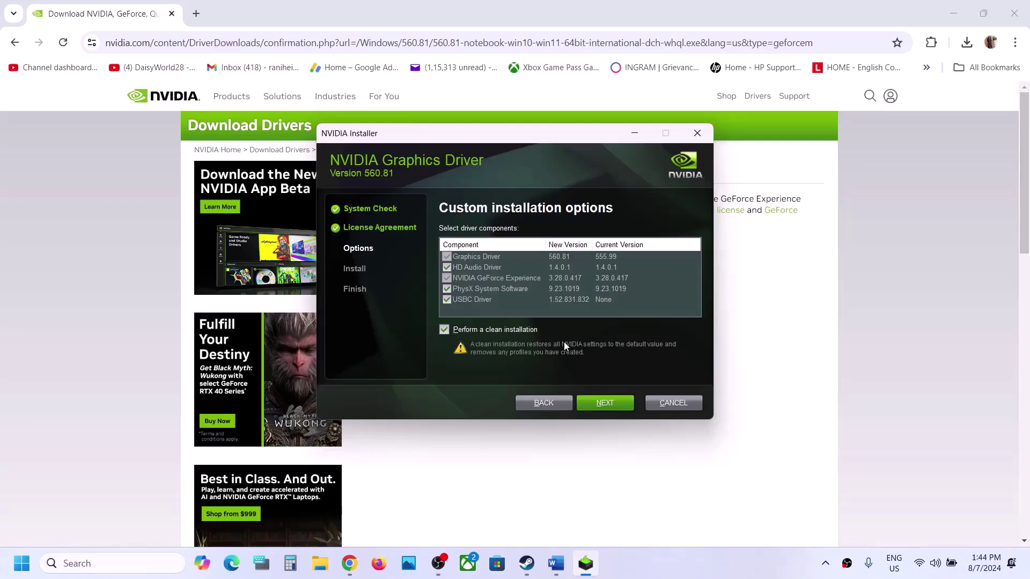
{"action": "left_click", "coordinate": [610, 404]}
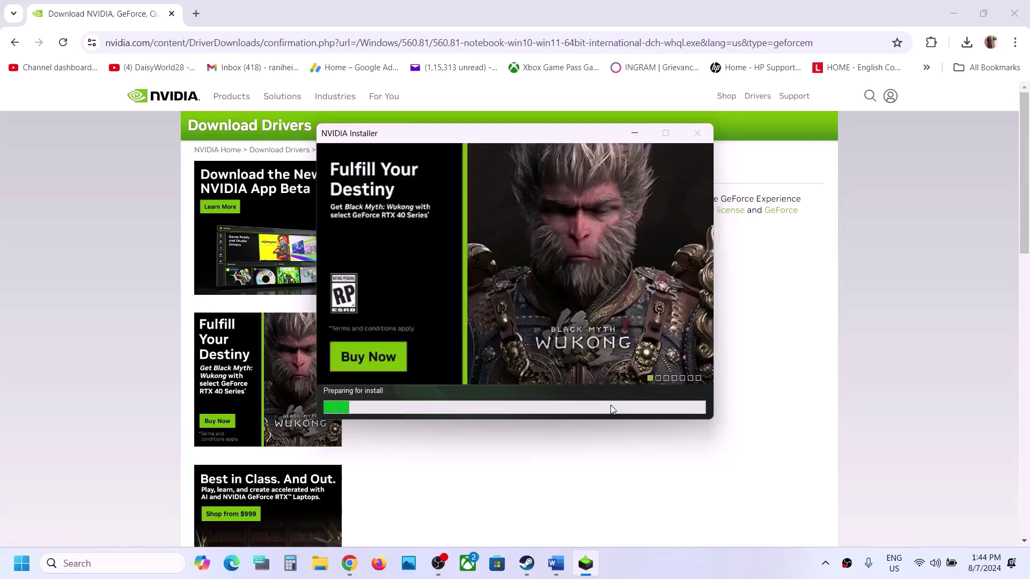
Step: View the Restart option among the Windows power options without restarting the computer
{"action": "left_click", "coordinate": [21, 563]}
{"action": "left_click", "coordinate": [390, 516]}
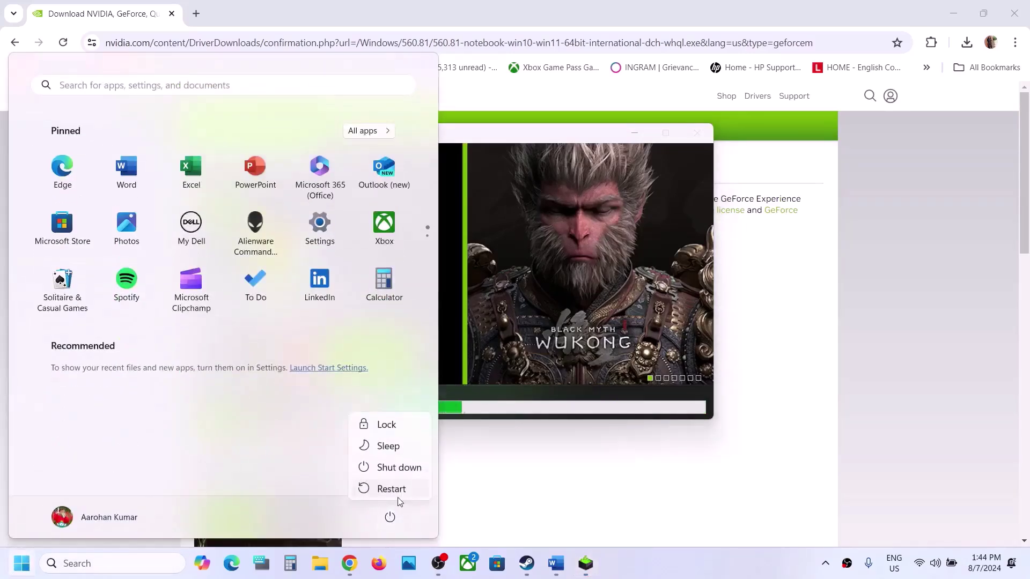
{"action": "left_click", "coordinate": [574, 458]}
{"action": "left_click", "coordinate": [622, 306]}
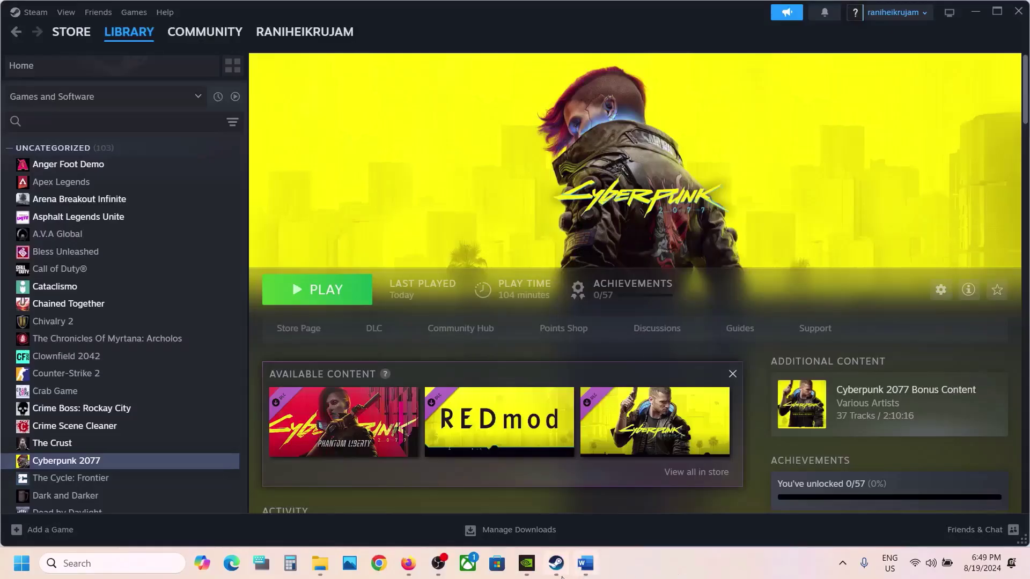
Step: Copy "graphics" from Step 13 in the Word document and use it in Windows search to open the Graphics settings
{"action": "left_click", "coordinate": [584, 568]}
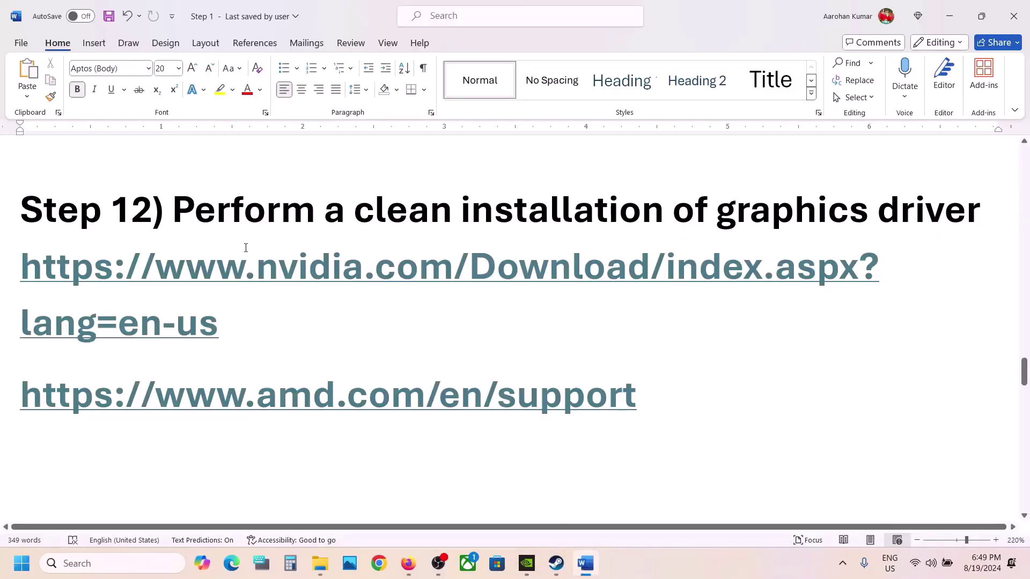
{"action": "scroll", "coordinate": [245, 247], "scroll_direction": "down", "scroll_amount": 5}
{"action": "scroll", "coordinate": [738, 225], "scroll_direction": "up", "scroll_amount": 2}
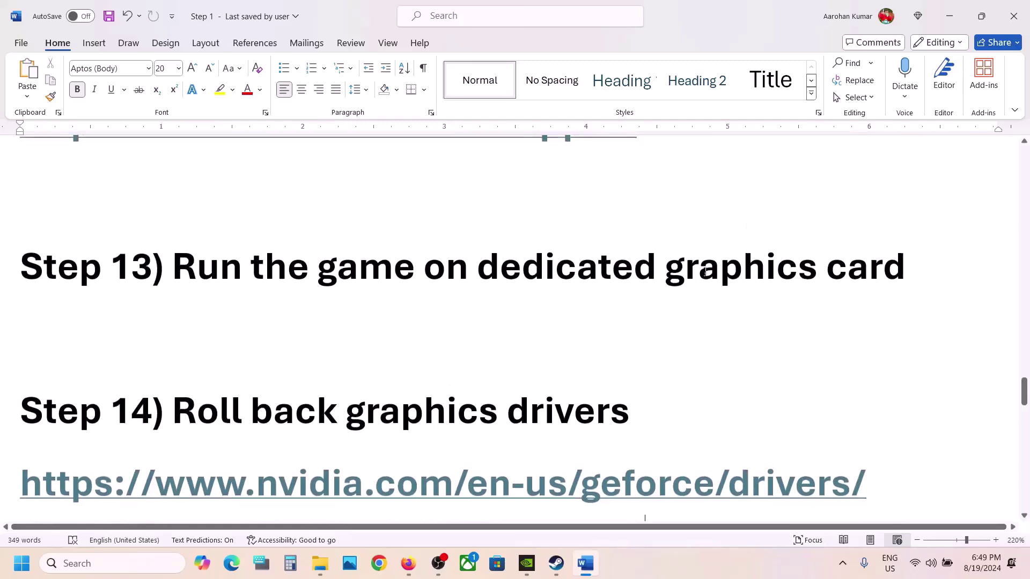
{"action": "double_click", "coordinate": [704, 272]}
{"action": "key", "text": "ctrl+c"}
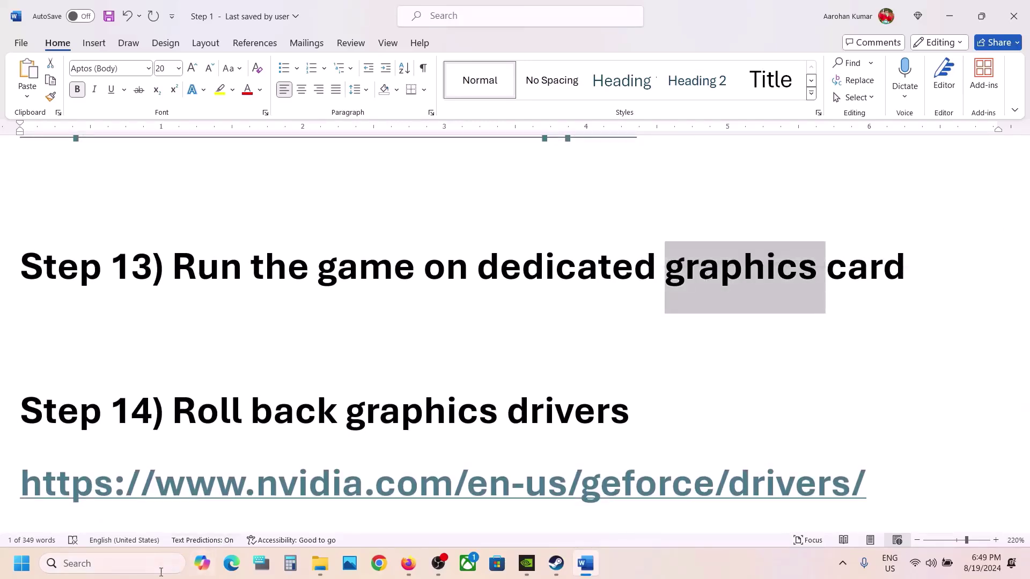
{"action": "left_click", "coordinate": [160, 563]}
{"action": "key", "text": "ctrl+v"}
{"action": "key", "text": "Return"}
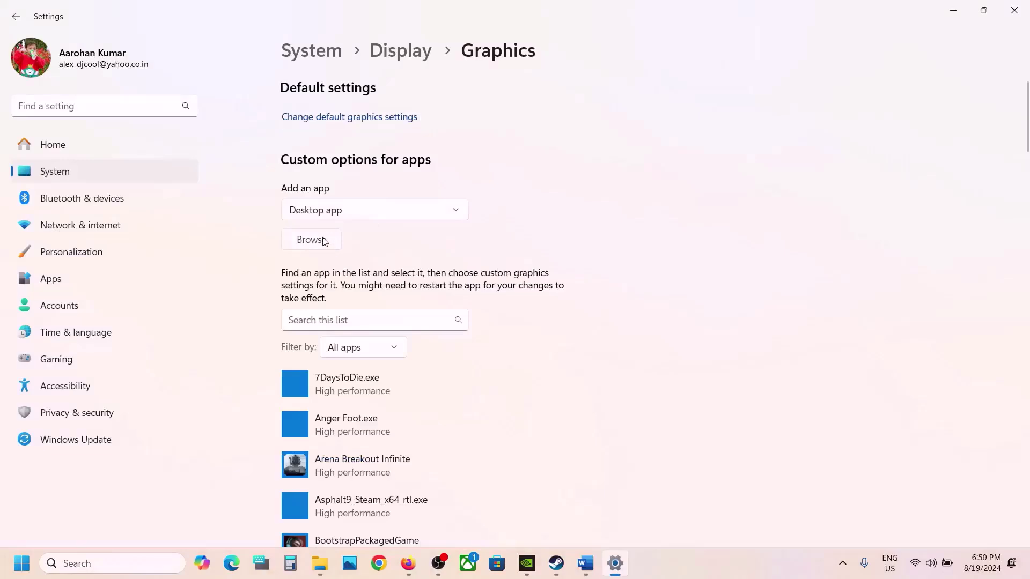
Step: Try to add the Cyberpunk2077 application from steamapps\common\Cyberpunk 2077\bin\x64 to the custom graphics options for desktop apps
{"action": "left_click", "coordinate": [324, 242]}
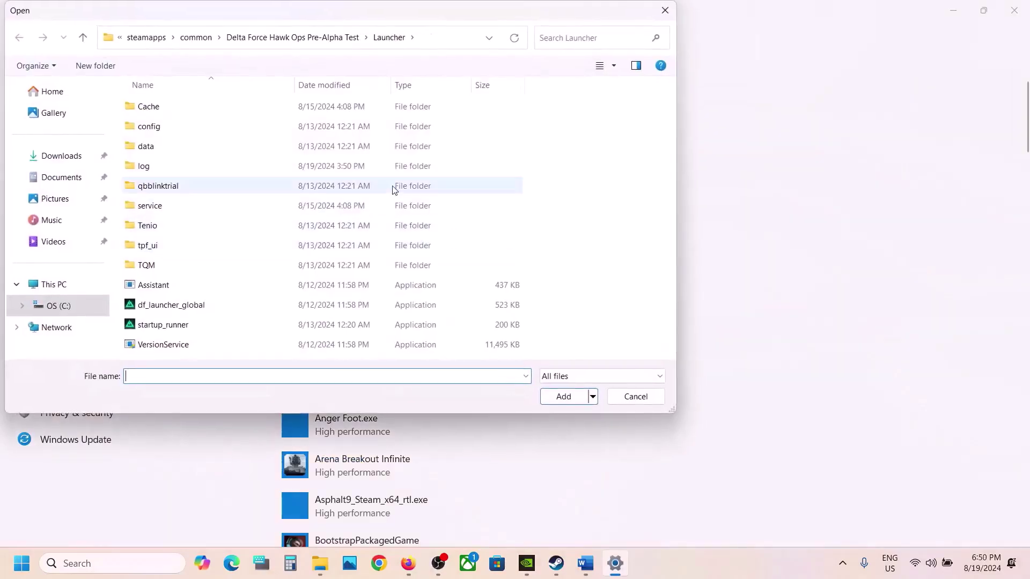
{"action": "left_click", "coordinate": [195, 45]}
{"action": "double_click", "coordinate": [189, 126]}
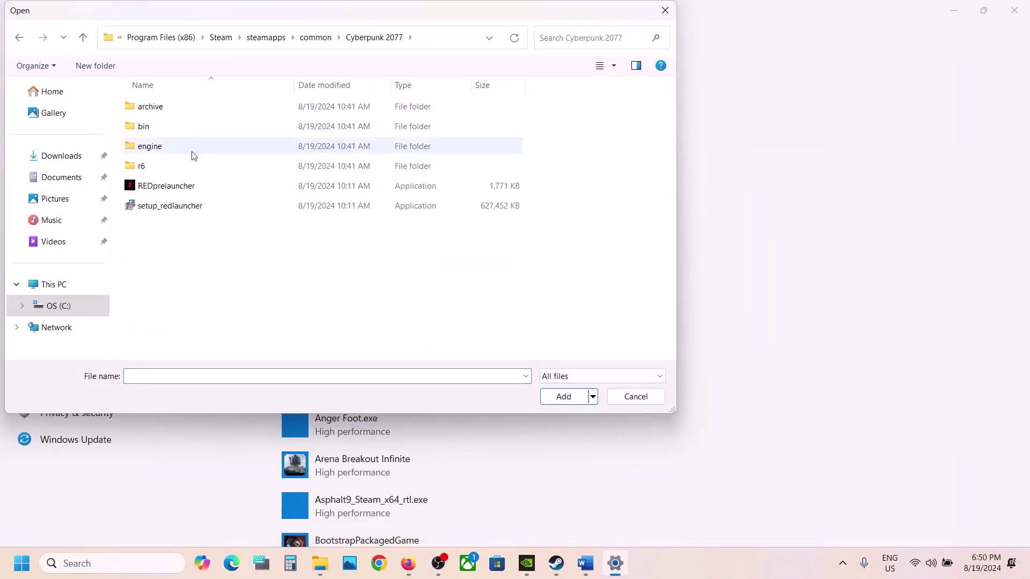
{"action": "left_click", "coordinate": [144, 130]}
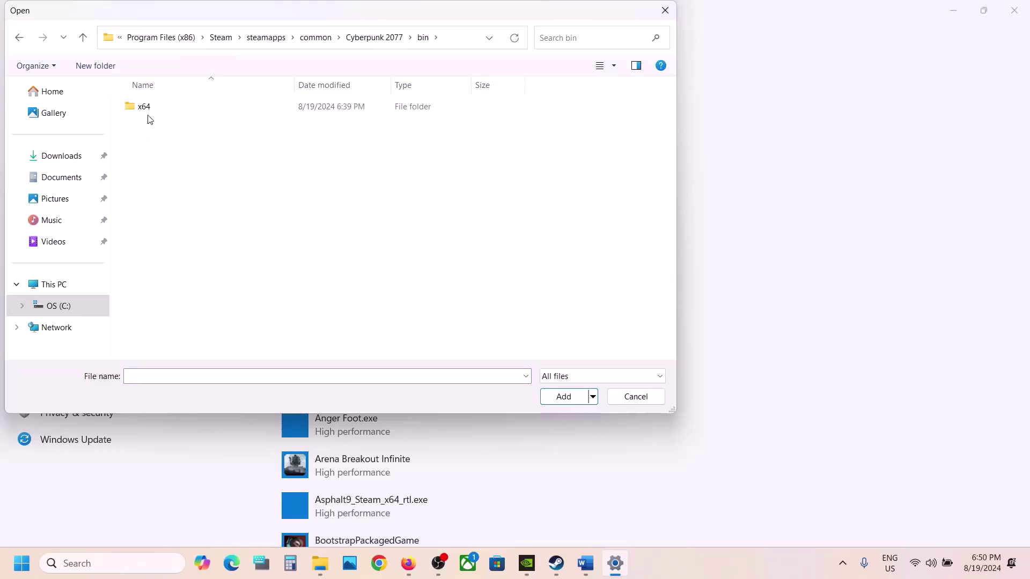
{"action": "double_click", "coordinate": [145, 107]}
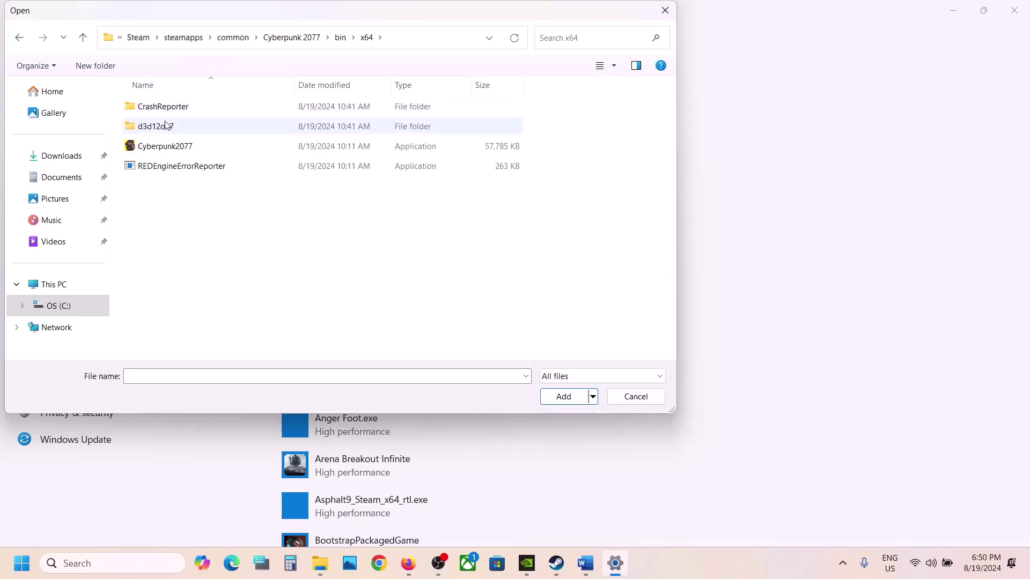
{"action": "left_click", "coordinate": [156, 152]}
{"action": "left_click", "coordinate": [564, 396]}
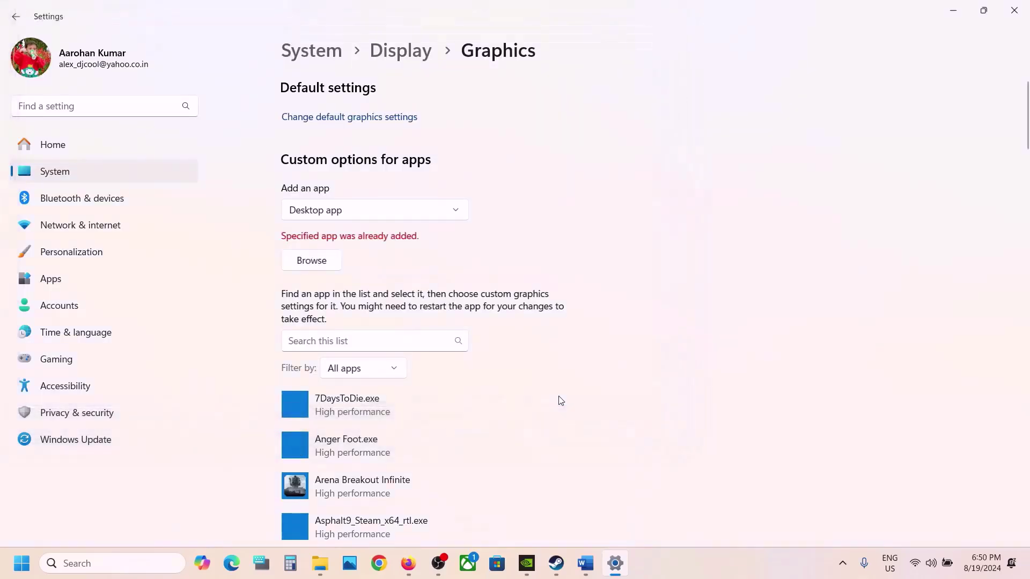
Step: Set Cyberpunk 2077's graphics preference to High performance, save it and close Settings
{"action": "scroll", "coordinate": [560, 401], "scroll_direction": "down", "scroll_amount": 10}
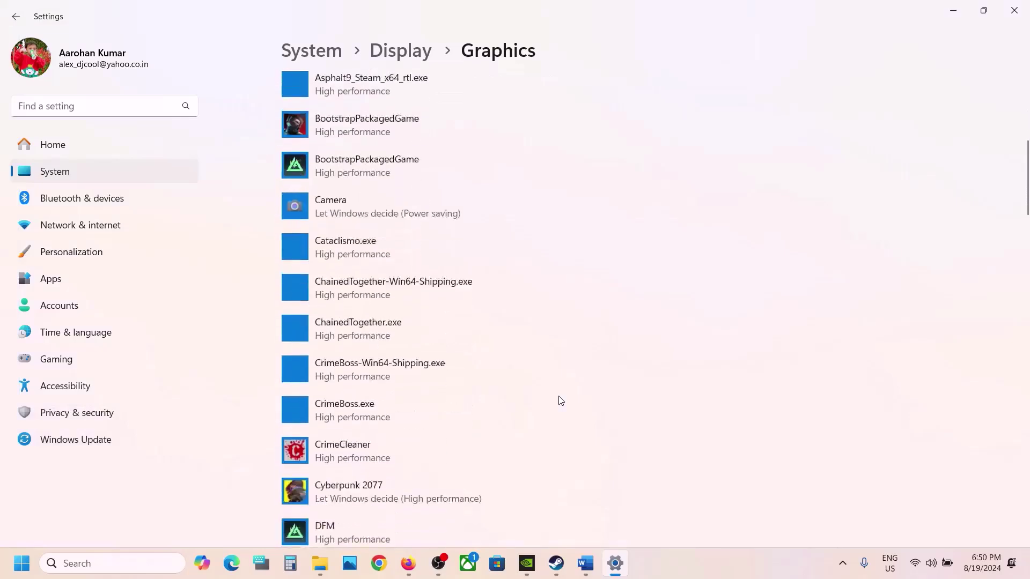
{"action": "left_click", "coordinate": [394, 400]}
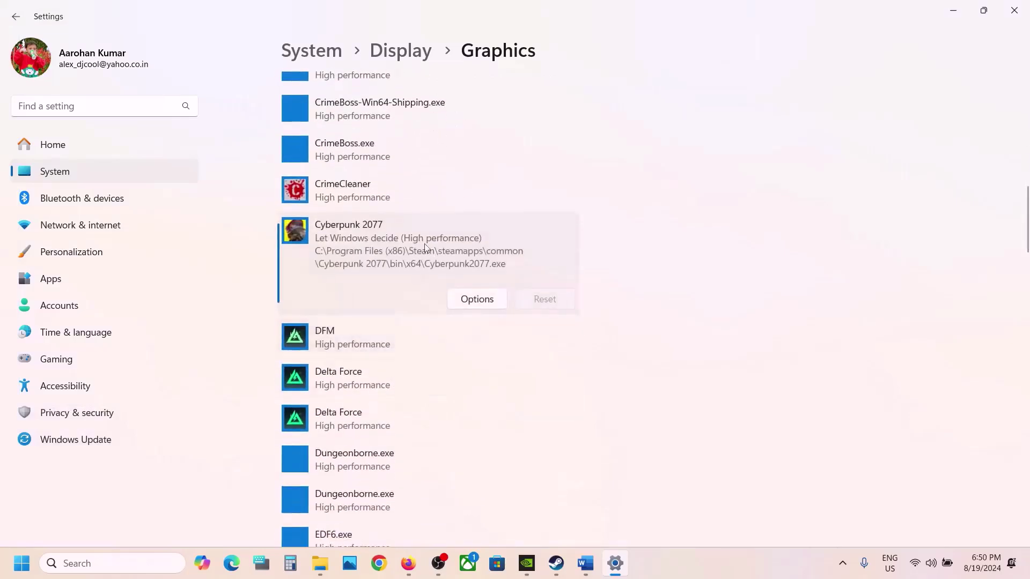
{"action": "left_click", "coordinate": [477, 299]}
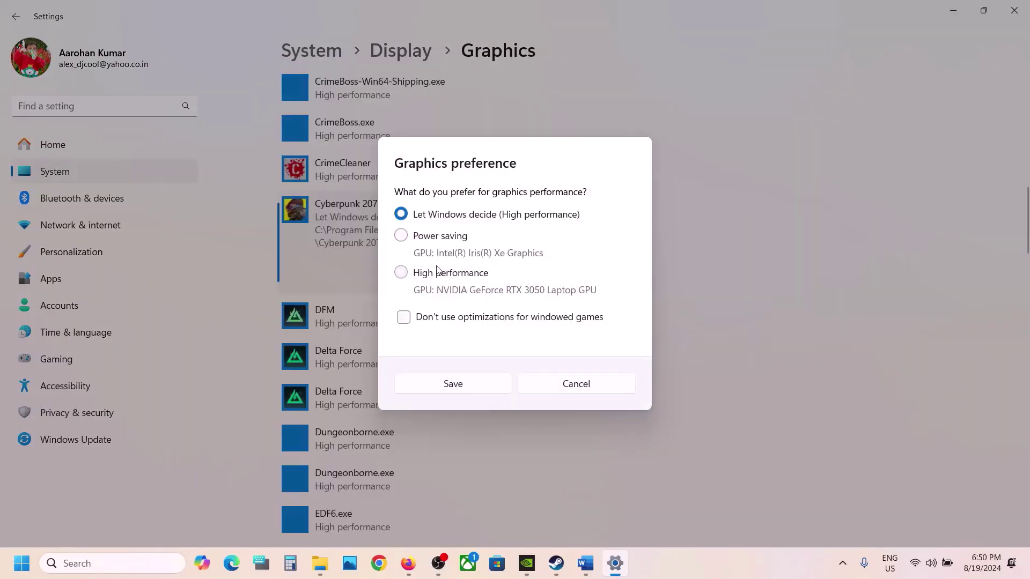
{"action": "left_click", "coordinate": [446, 273]}
{"action": "left_click", "coordinate": [479, 388]}
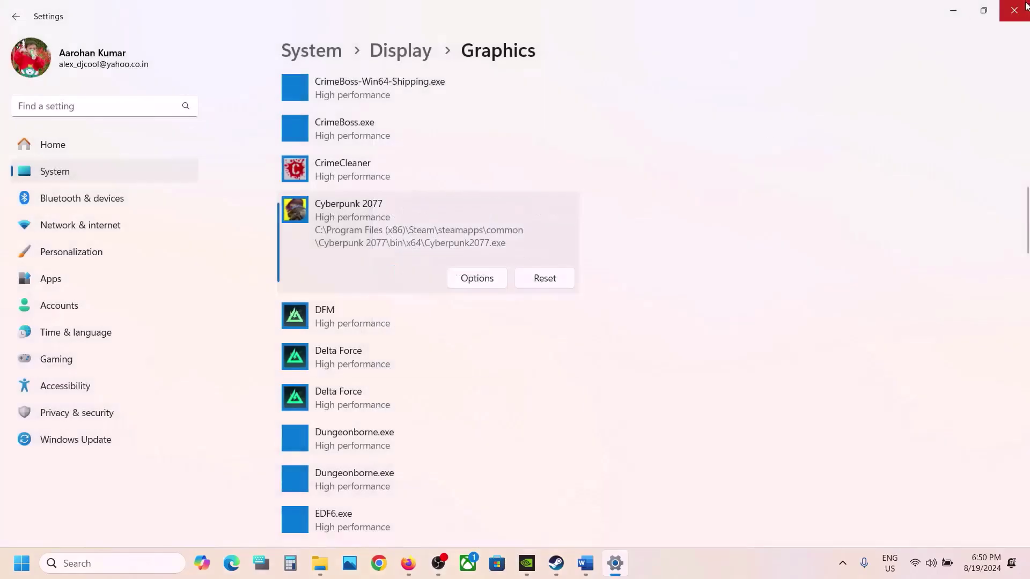
{"action": "left_click", "coordinate": [1011, 19]}
Step: Copy the NVIDIA GeForce drivers link from Step 14 in the Word document and open its manual driver search in Chrome
{"action": "scroll", "coordinate": [303, 268], "scroll_direction": "down", "scroll_amount": 3}
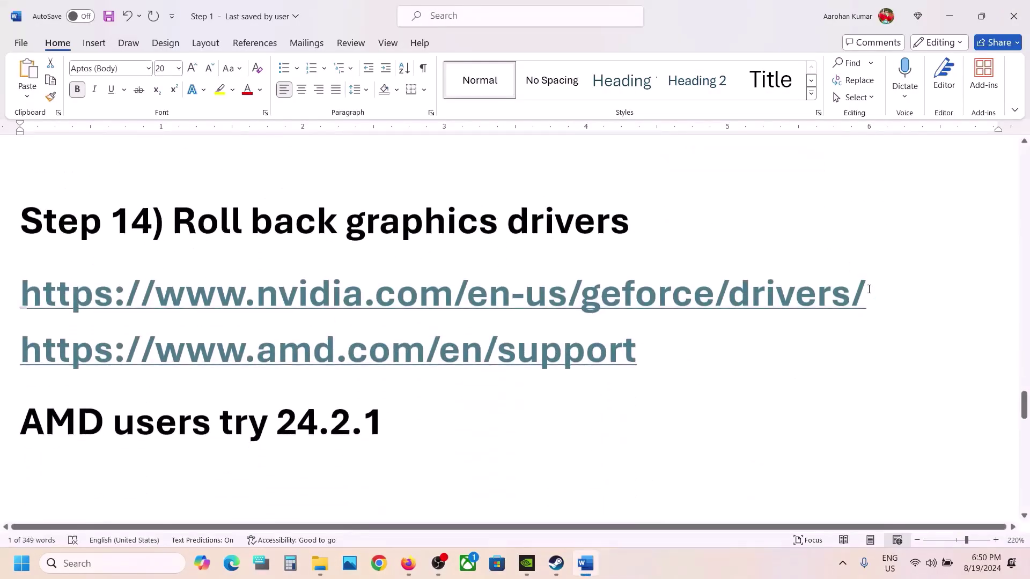
{"action": "left_click_drag", "start_coordinate": [869, 290], "coordinate": [6, 317]}
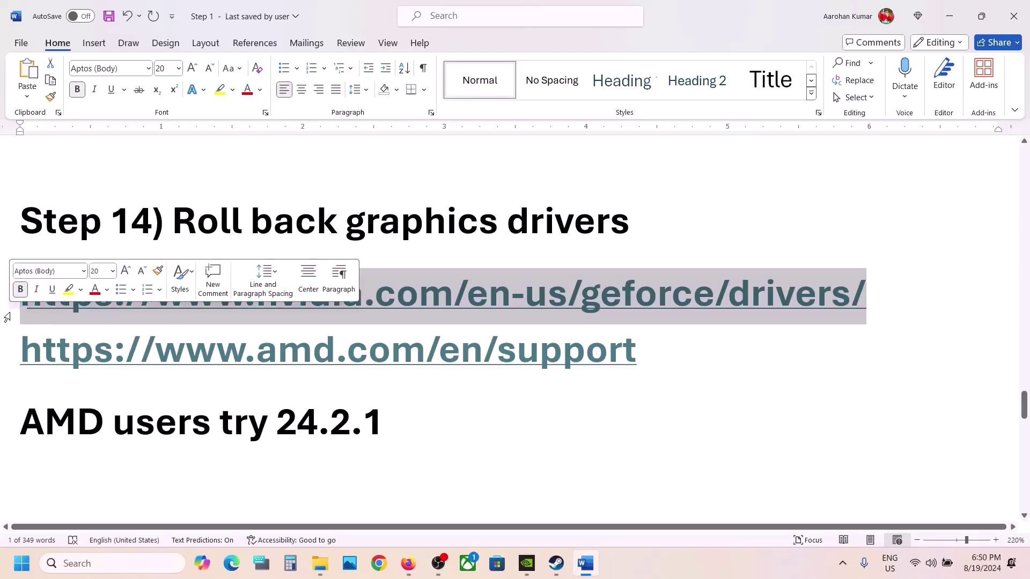
{"action": "key", "text": "ctrl+c"}
{"action": "left_click", "coordinate": [379, 564]}
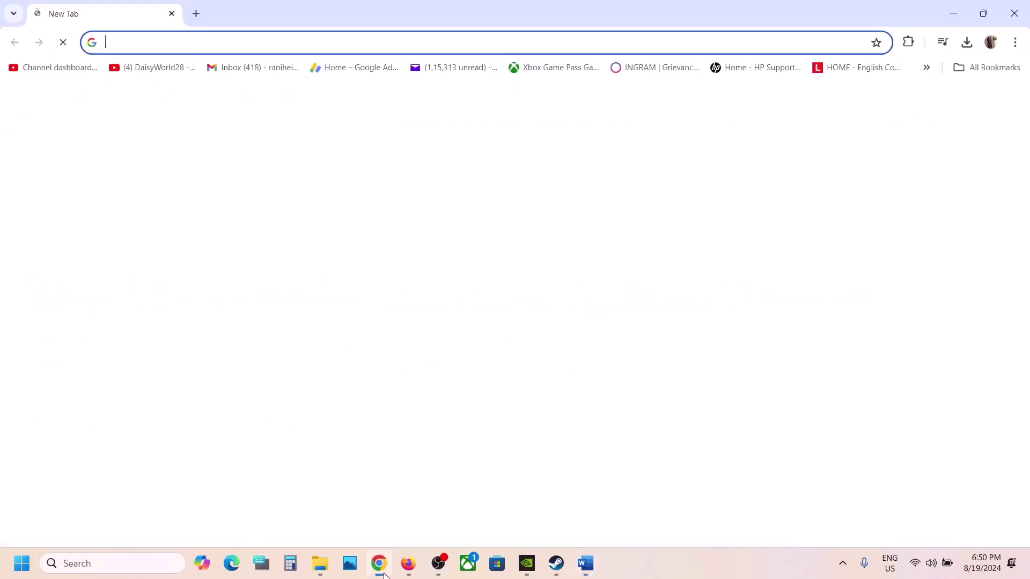
{"action": "key", "text": "ctrl+v"}
{"action": "key", "text": "Return"}
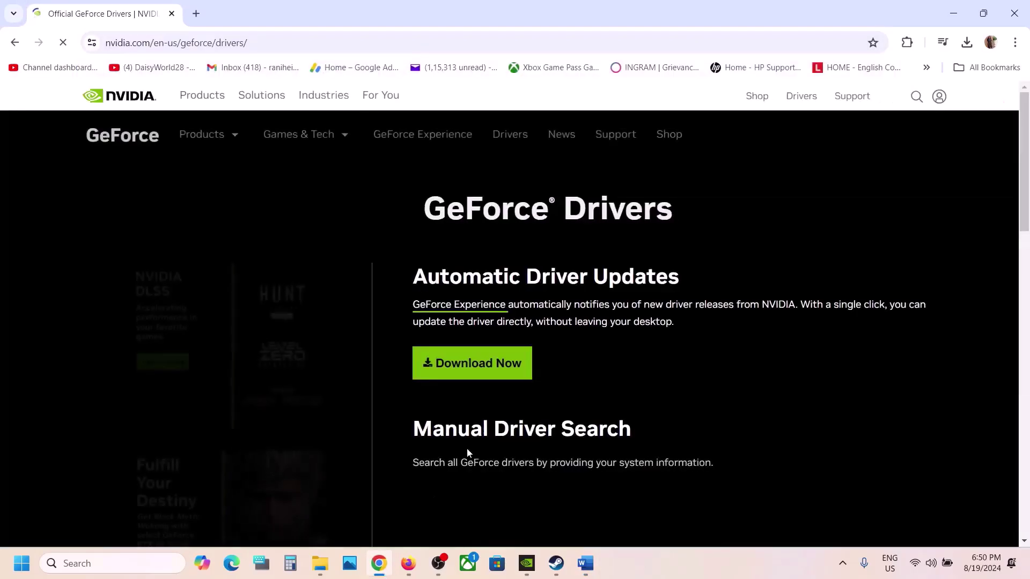
{"action": "scroll", "coordinate": [451, 443], "scroll_direction": "down", "scroll_amount": 6}
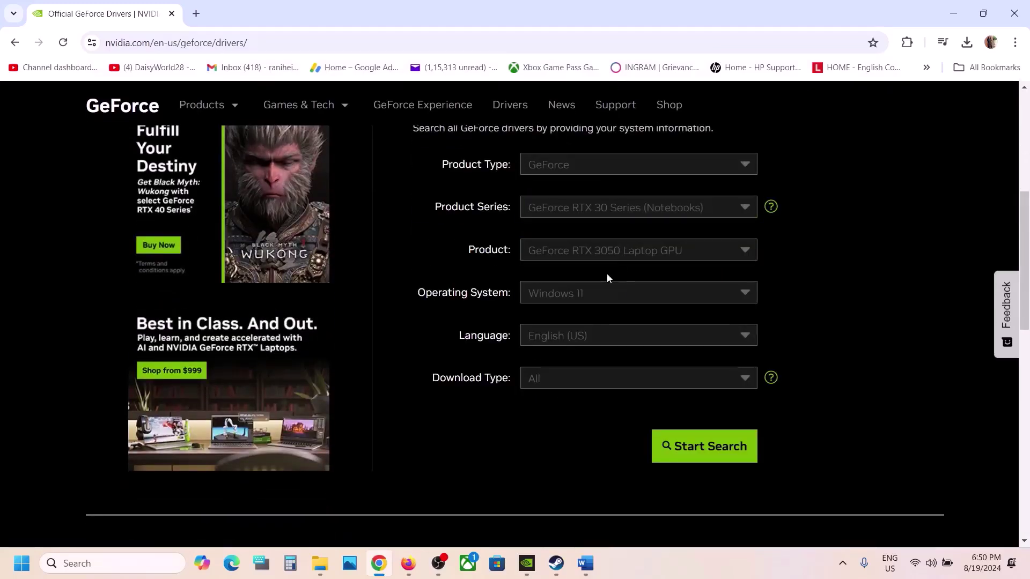
Step: Search GeForce drivers for the RTX 3050 Laptop GPU on Windows 11 and review older versions, highlighting the 556.12 Game Ready Driver's version number
{"action": "left_click", "coordinate": [687, 452]}
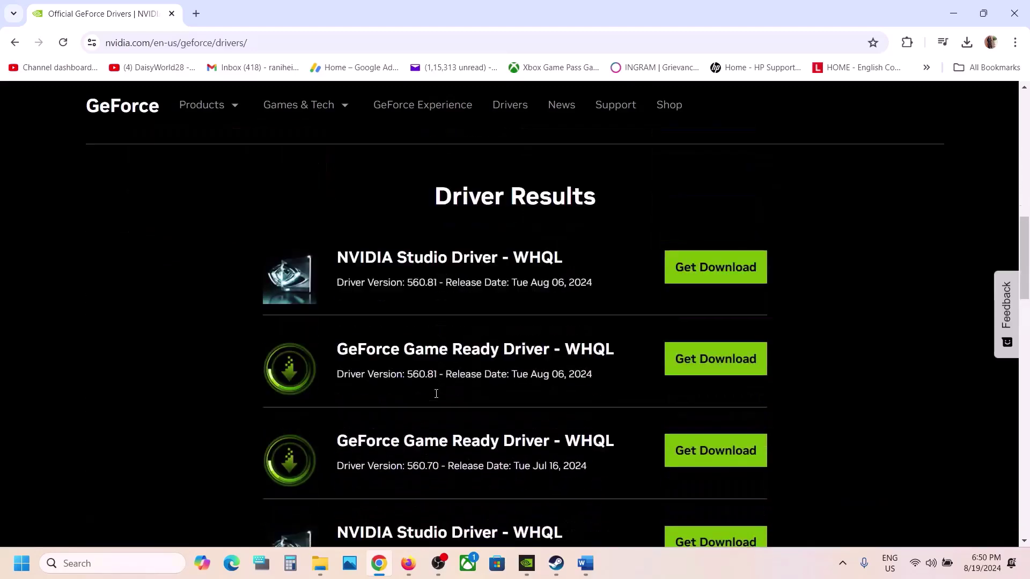
{"action": "left_click_drag", "start_coordinate": [410, 365], "coordinate": [457, 354]}
{"action": "scroll", "coordinate": [439, 365], "scroll_direction": "down", "scroll_amount": 2}
{"action": "scroll", "coordinate": [447, 354], "scroll_direction": "down", "scroll_amount": 2}
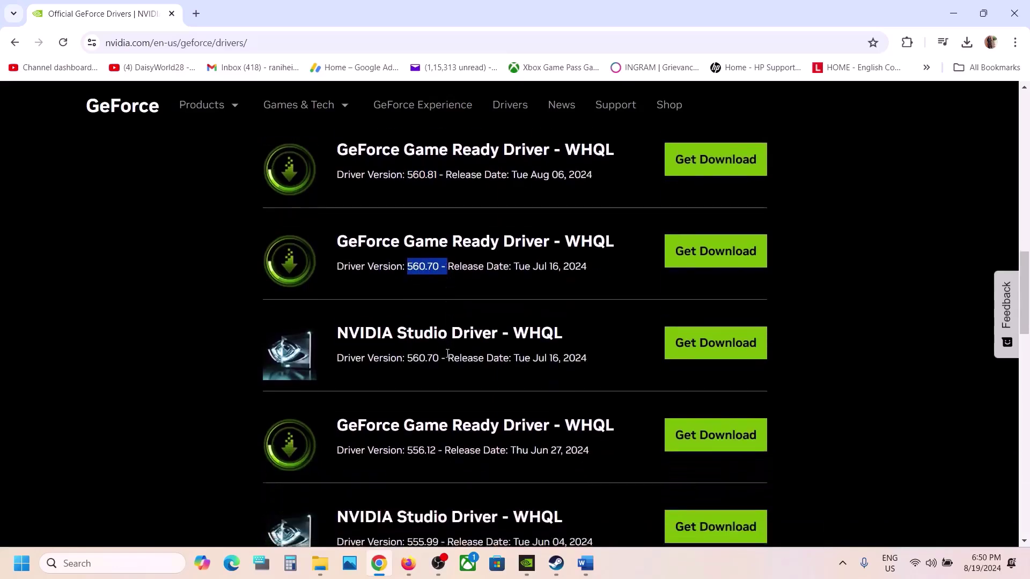
{"action": "left_click_drag", "start_coordinate": [408, 450], "coordinate": [440, 454]}
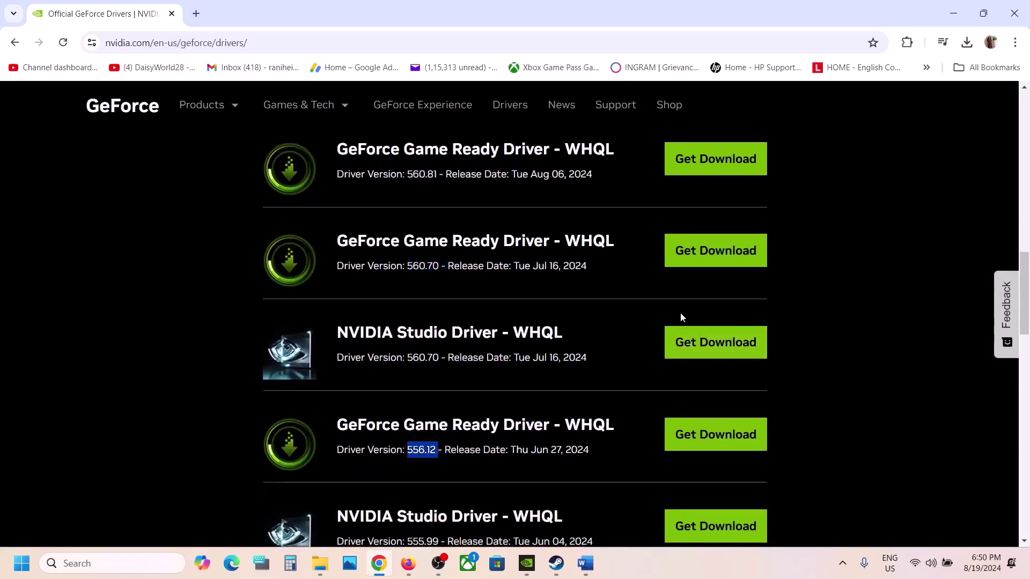
{"action": "scroll", "coordinate": [533, 271], "scroll_direction": "up", "scroll_amount": 1}
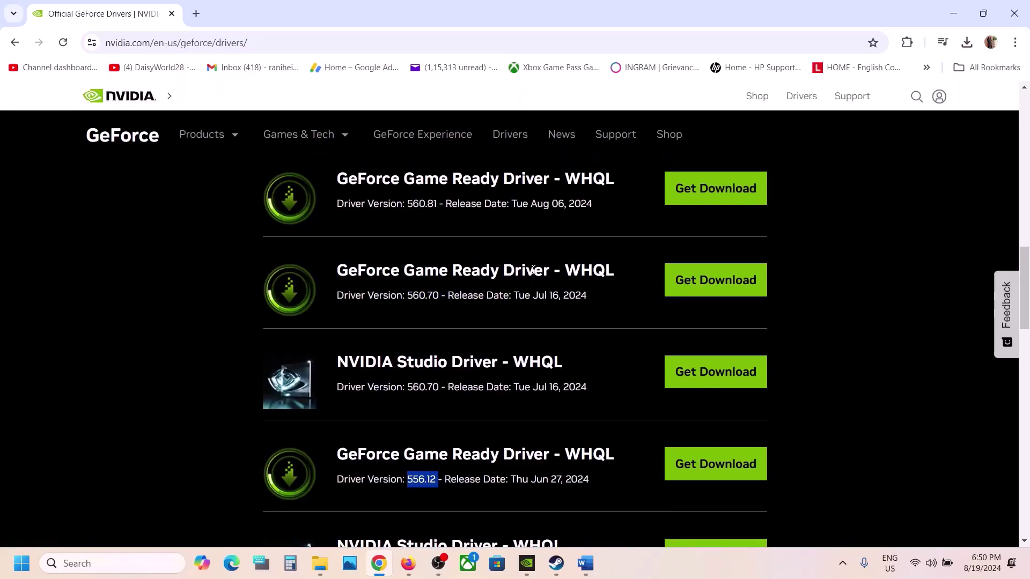
Step: Switch back to the Word document and highlight the AMD support link and the recommended AMD version 24.2.1 under Step 14
{"action": "left_click", "coordinate": [950, 14]}
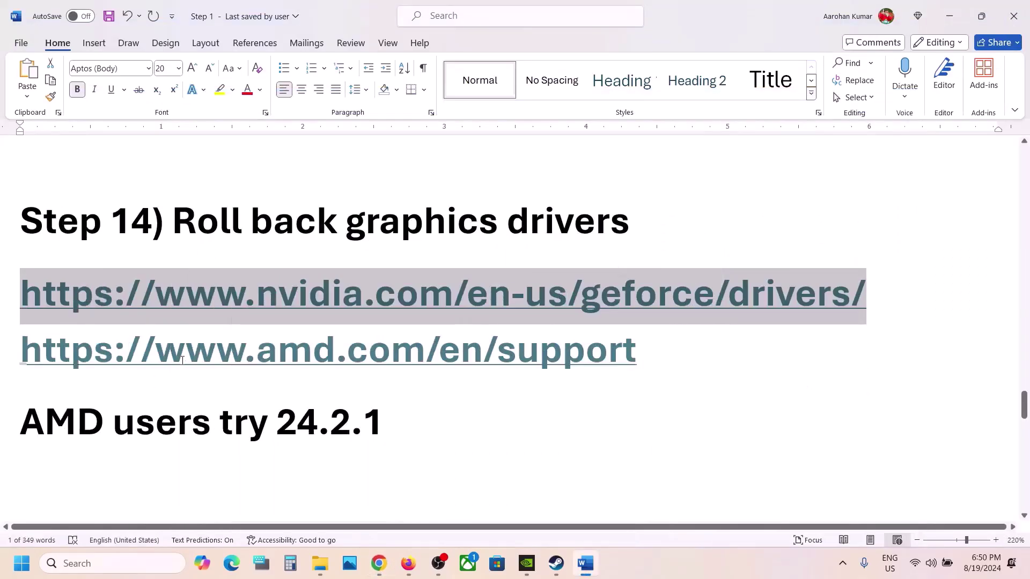
{"action": "left_click_drag", "start_coordinate": [182, 360], "coordinate": [562, 357]}
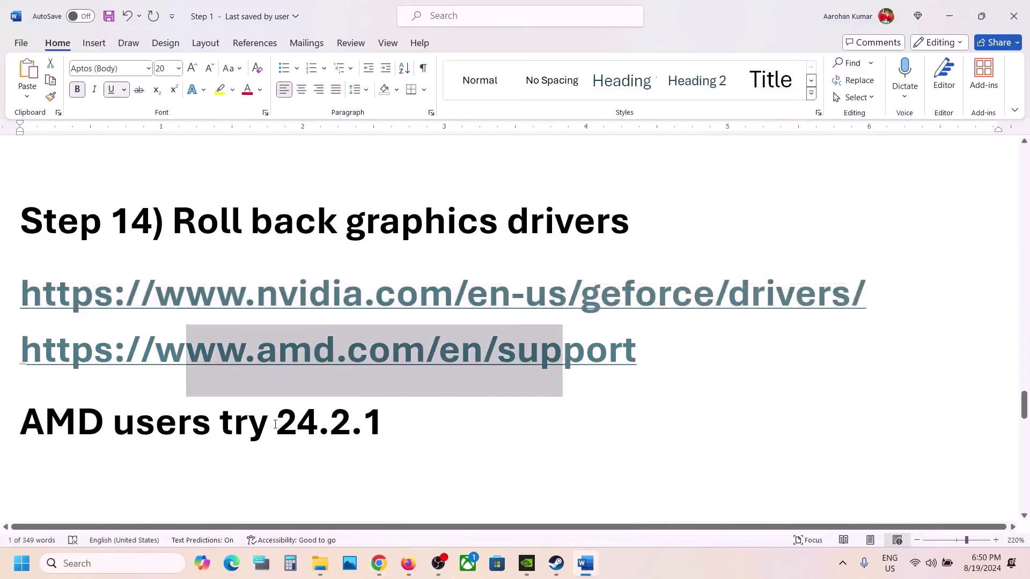
{"action": "left_click_drag", "start_coordinate": [276, 424], "coordinate": [384, 419]}
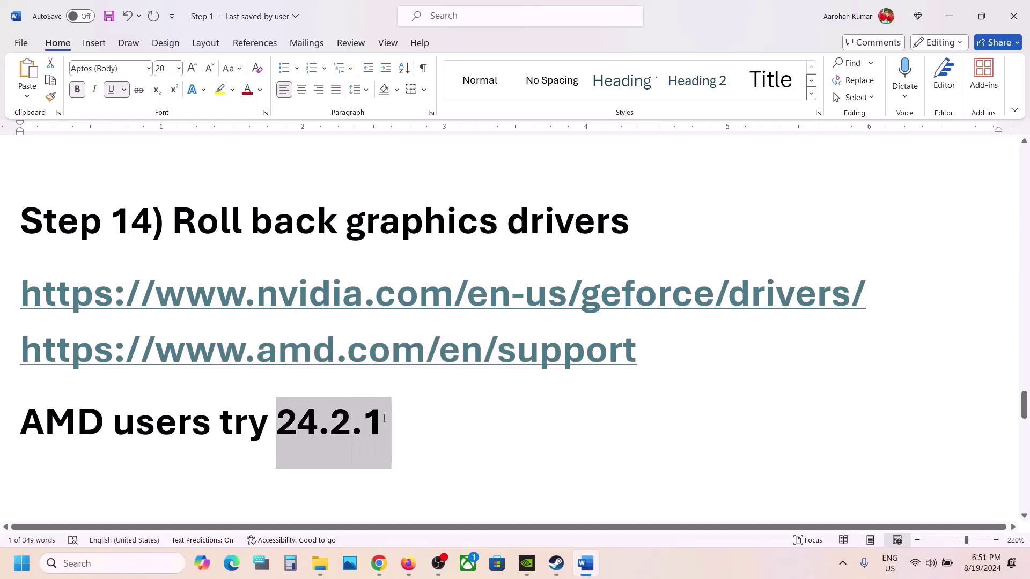